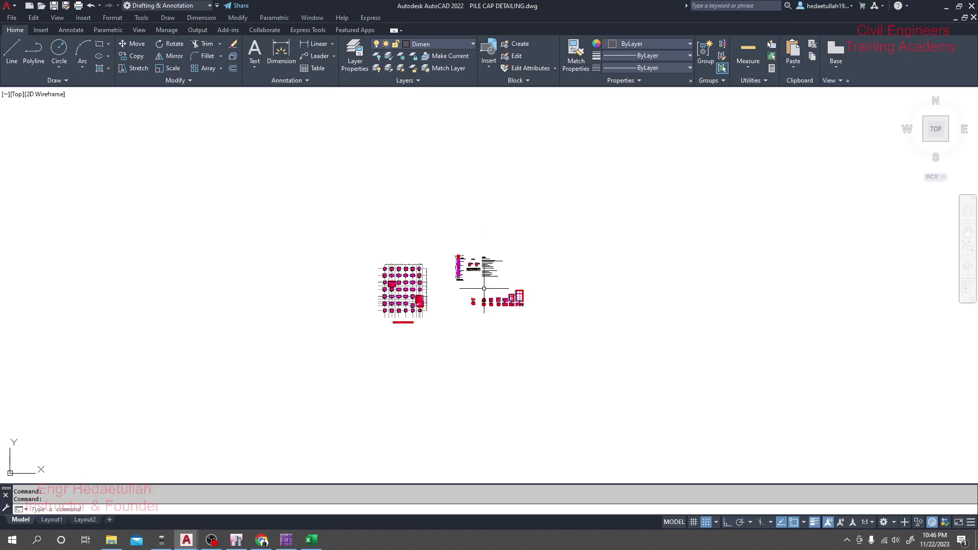
# Examine the pile cap sections A-A for PC-03, PC-04 and PC-05, including their reinforcement callouts.
pyautogui.scroll(6, 484, 288)
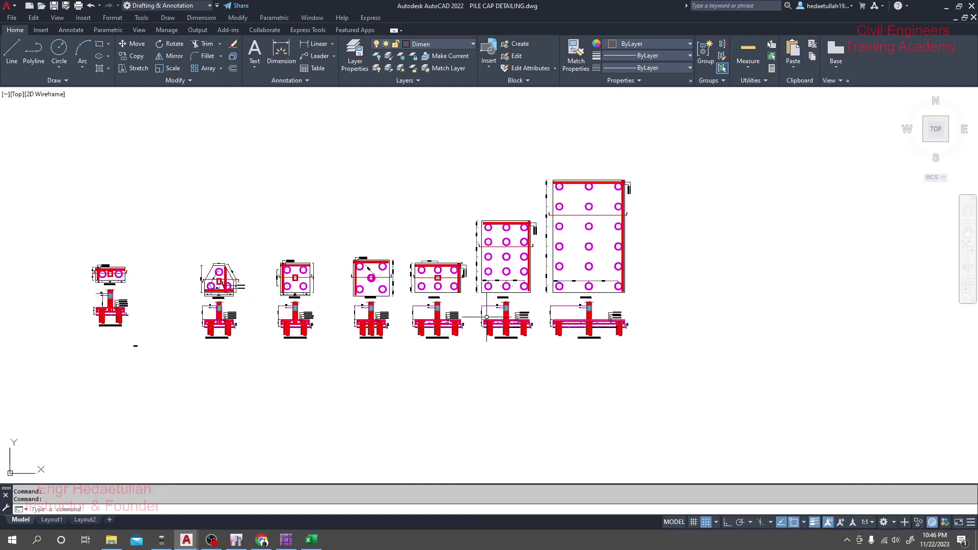
pyautogui.scroll(6, 486, 317)
pyautogui.scroll(-6, 426, 253)
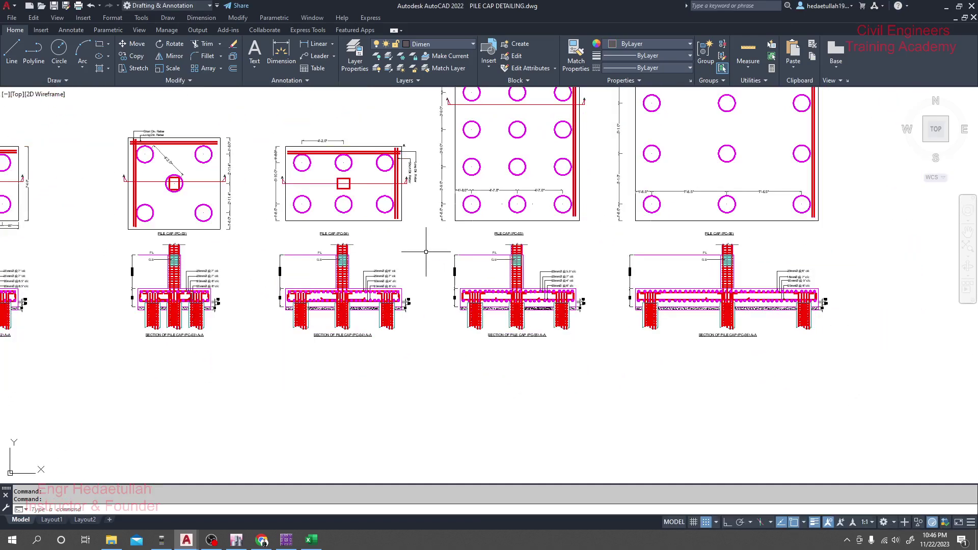
pyautogui.moveTo(428, 252); pyautogui.dragTo(530, 254, button='middle')
pyautogui.scroll(8, 499, 317)
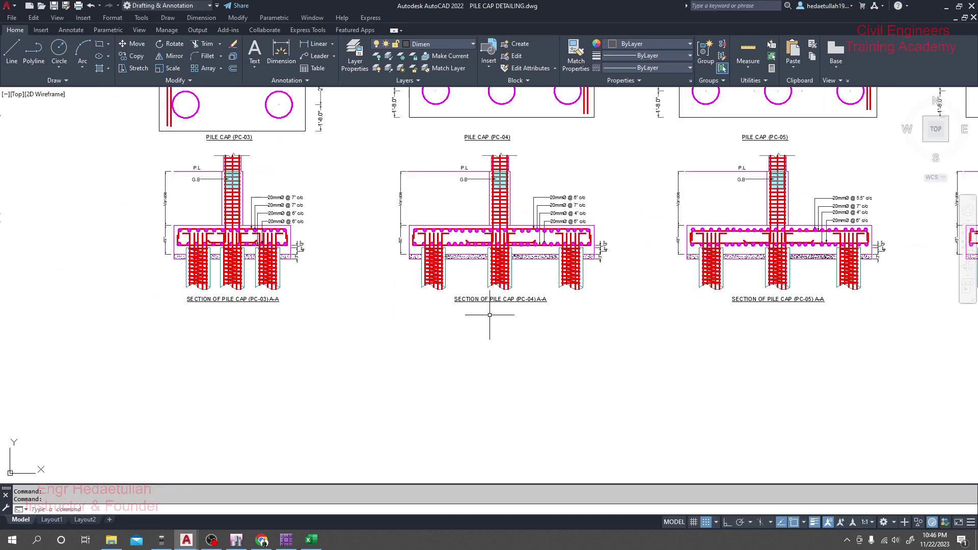
pyautogui.scroll(-4, 535, 279)
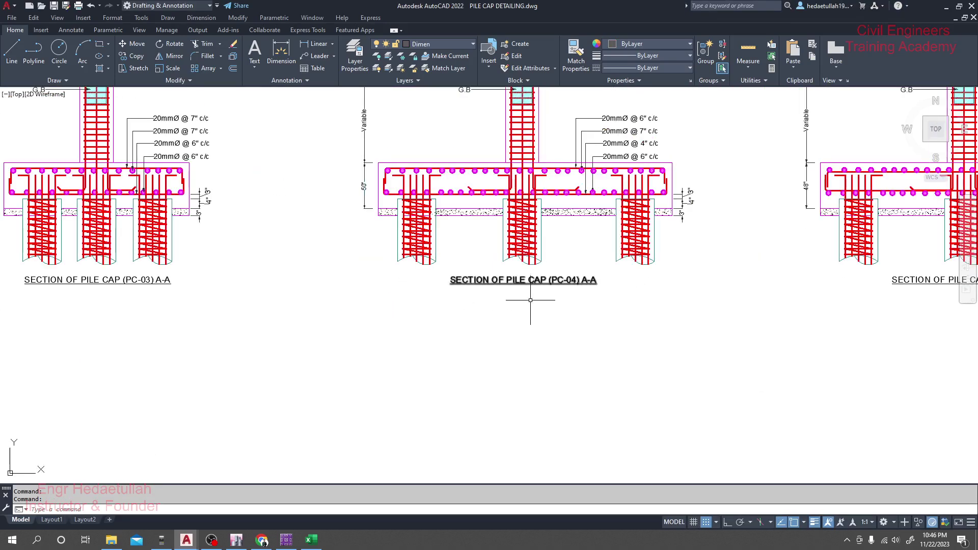
pyautogui.scroll(-2, 523, 296)
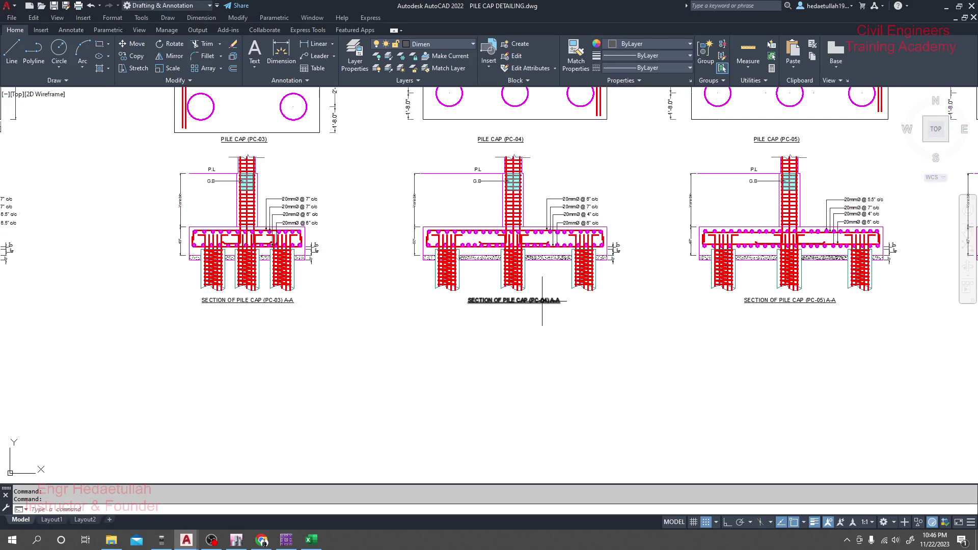
pyautogui.scroll(4, 542, 300)
pyautogui.scroll(-4, 542, 301)
pyautogui.scroll(-2, 530, 212)
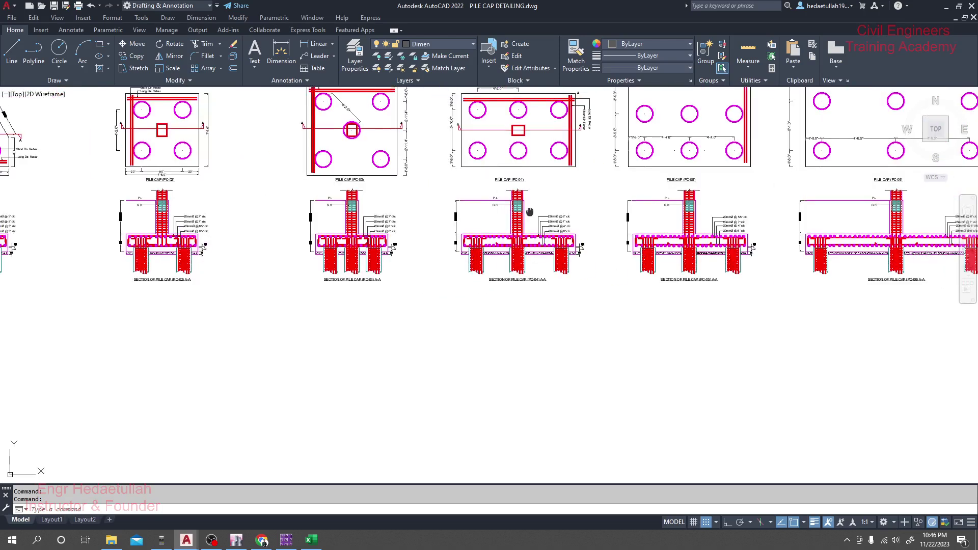
pyautogui.moveTo(682, 146); pyautogui.dragTo(500, 283, button='middle')
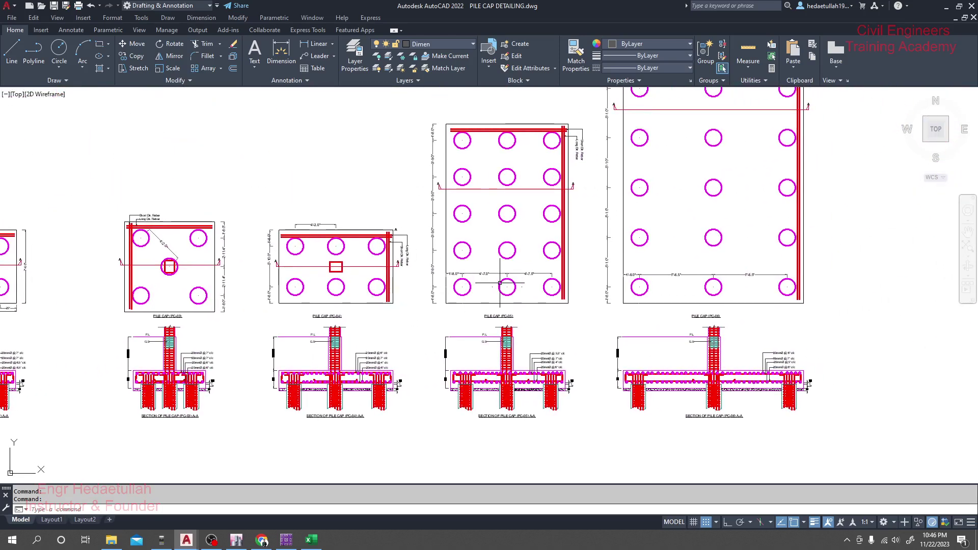
# Examine the pile cap plans PC-02 to PC-05 with their pile spacing and rebar directions.
pyautogui.scroll(-3, 561, 293)
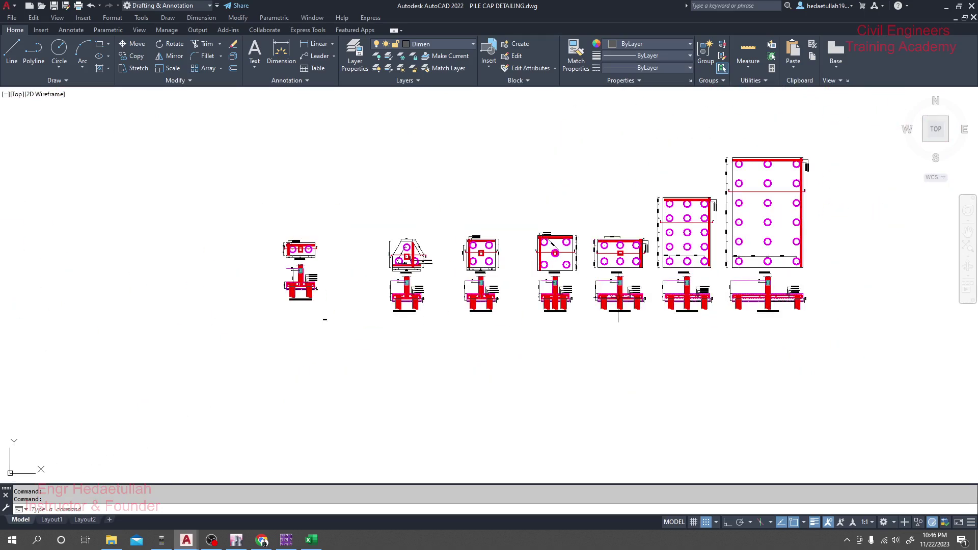
pyautogui.scroll(4, 606, 262)
pyautogui.scroll(2, 564, 266)
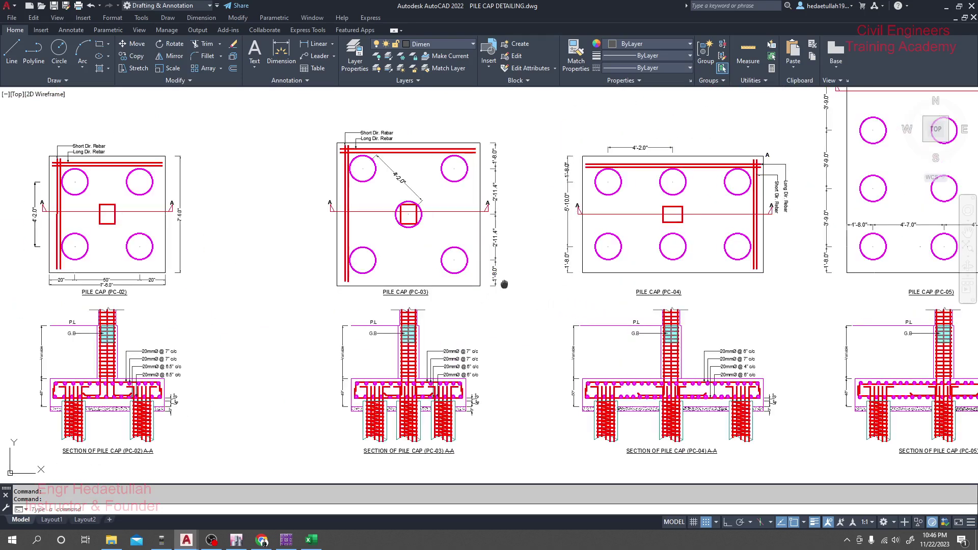
pyautogui.moveTo(504, 284); pyautogui.dragTo(479, 283, button='middle')
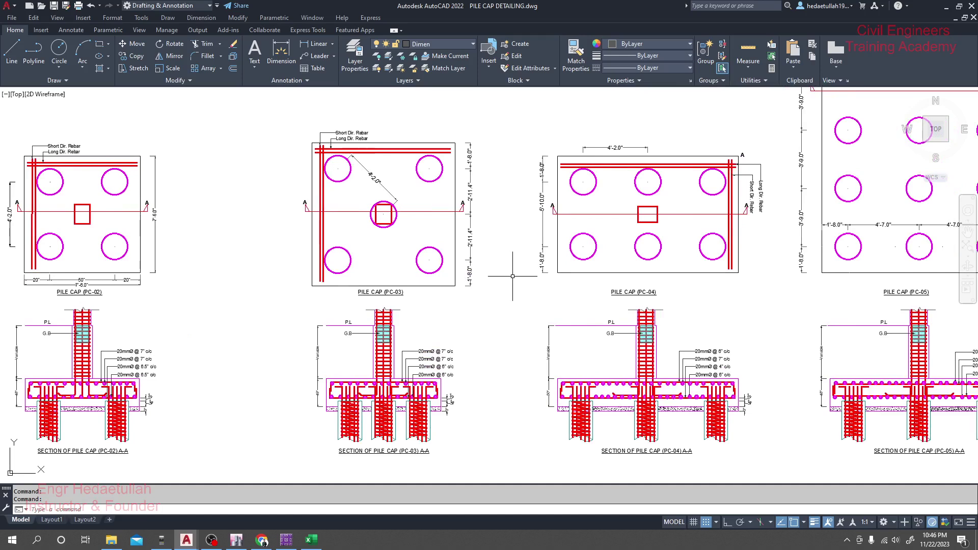
pyautogui.scroll(-5, 531, 280)
pyautogui.scroll(-2, 535, 282)
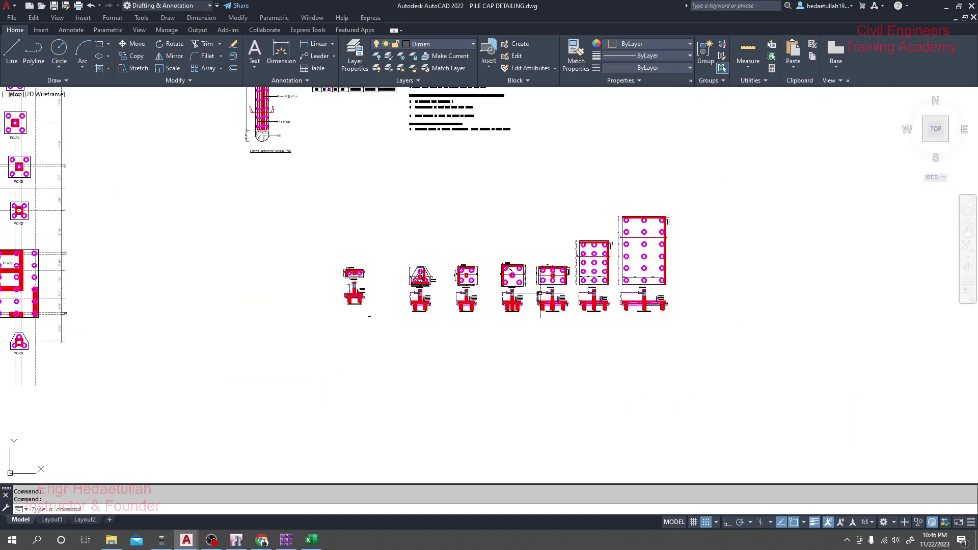
pyautogui.moveTo(488, 222); pyautogui.dragTo(491, 247, button='middle')
pyautogui.scroll(-2, 489, 247)
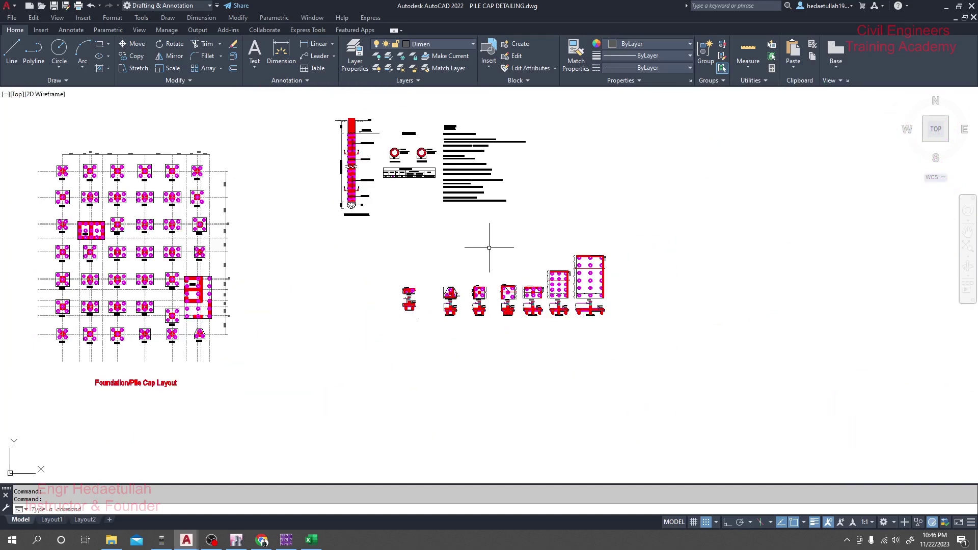
# Examine the Foundation/Pile Cap Layout, including the combined caps PC-05 and PC-06 under the shear walls.
pyautogui.scroll(-2, 489, 248)
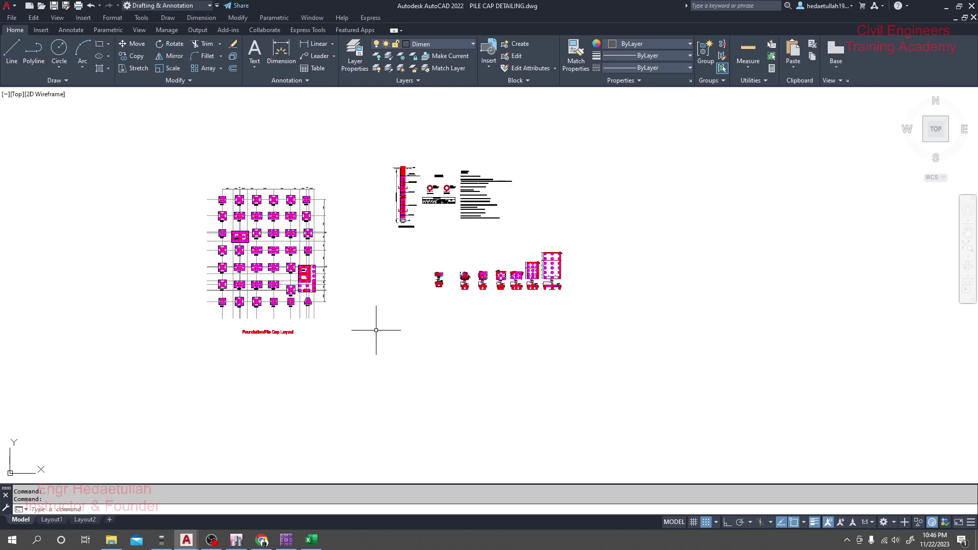
pyautogui.moveTo(380, 332)
pyautogui.mouseDown(button='middle')
pyautogui.moveTo(490, 334)
pyautogui.moveTo(485, 323)
pyautogui.mouseUp(button='middle')
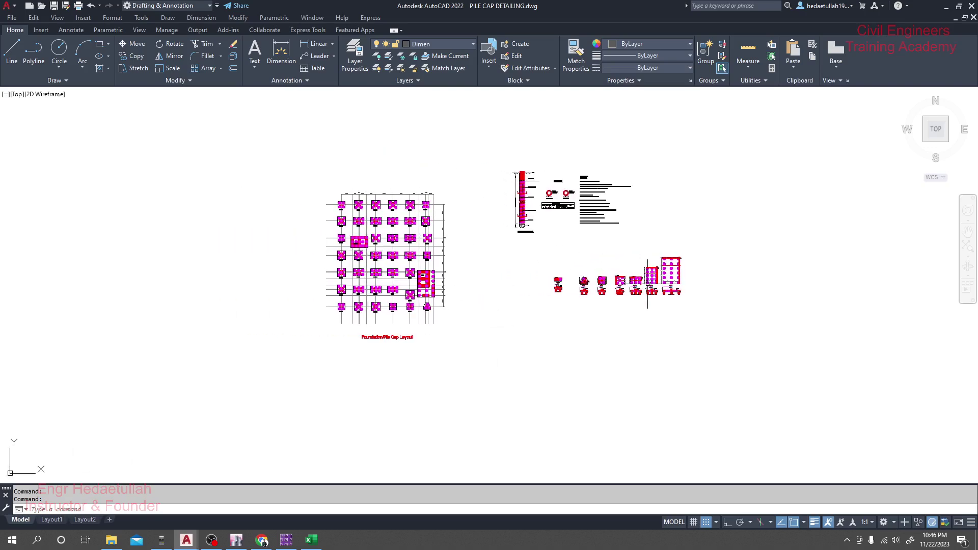
pyautogui.scroll(6, 410, 240)
pyautogui.scroll(-3, 334, 255)
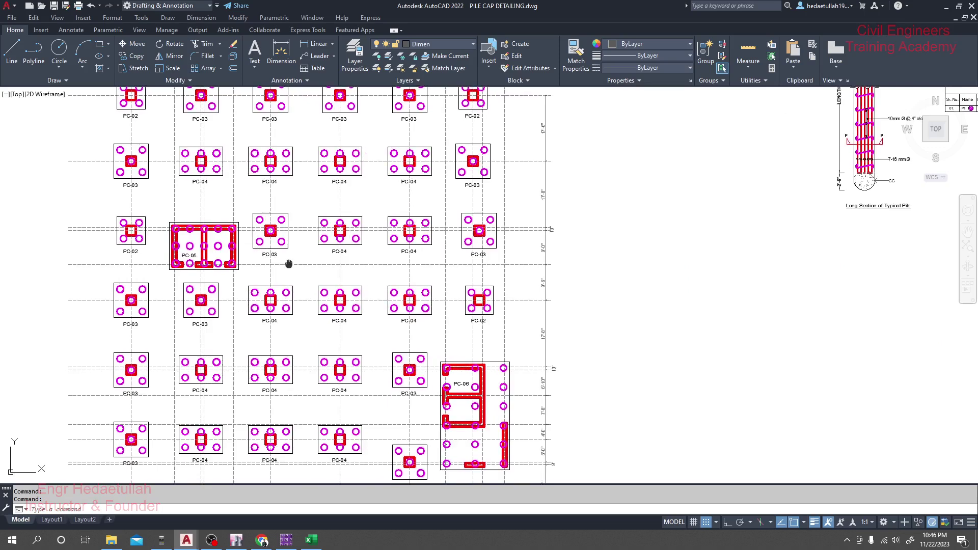
pyautogui.scroll(2, 339, 239)
pyautogui.scroll(-3, 341, 222)
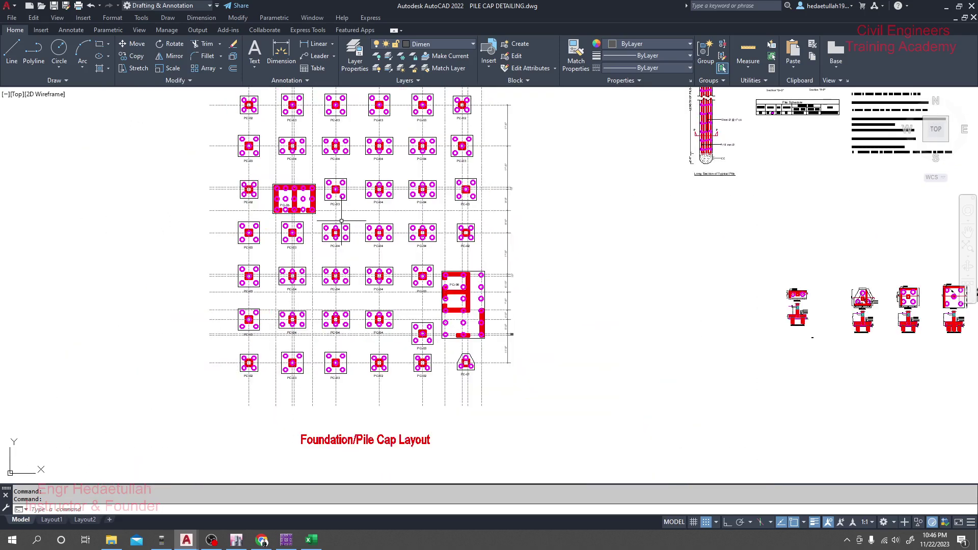
pyautogui.scroll(-3, 389, 294)
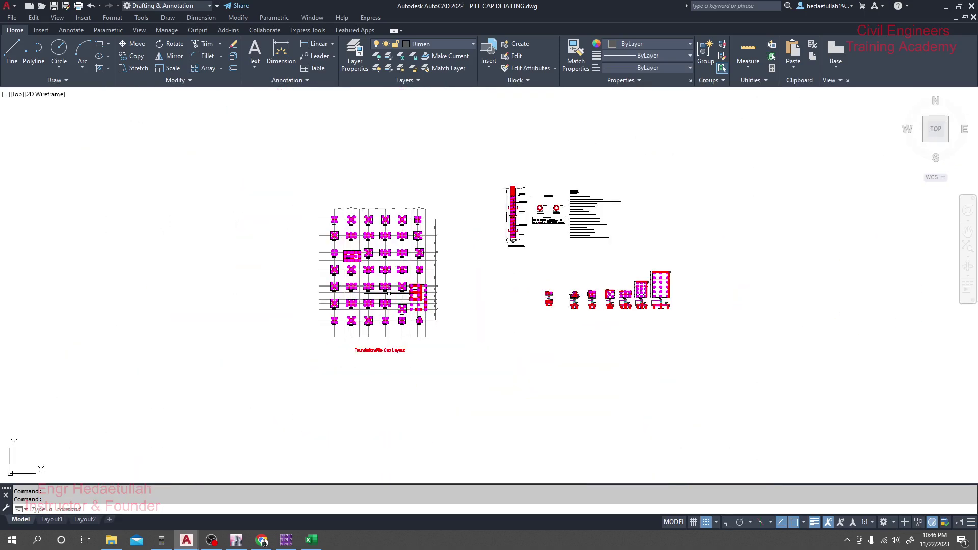
pyautogui.moveTo(395, 274); pyautogui.dragTo(371, 274, button='middle')
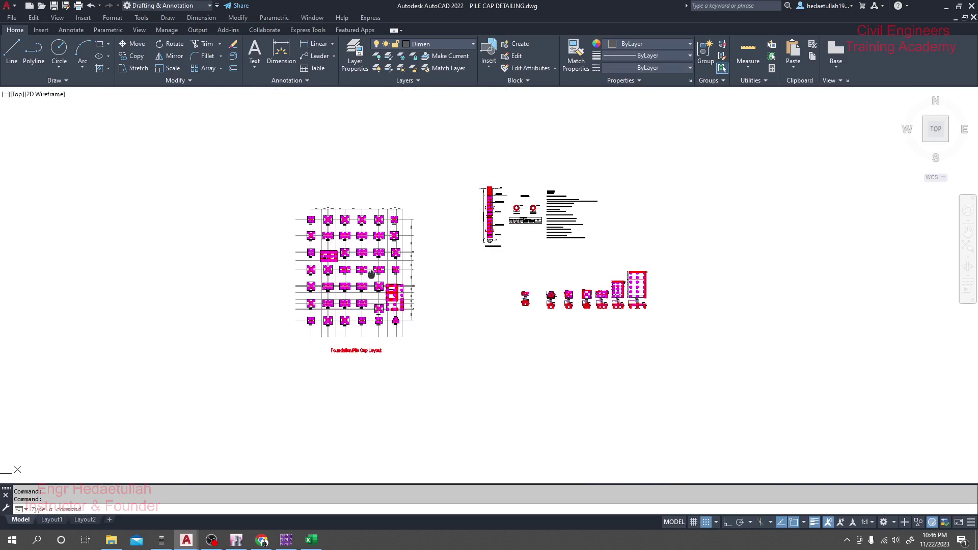
pyautogui.scroll(6, 373, 261)
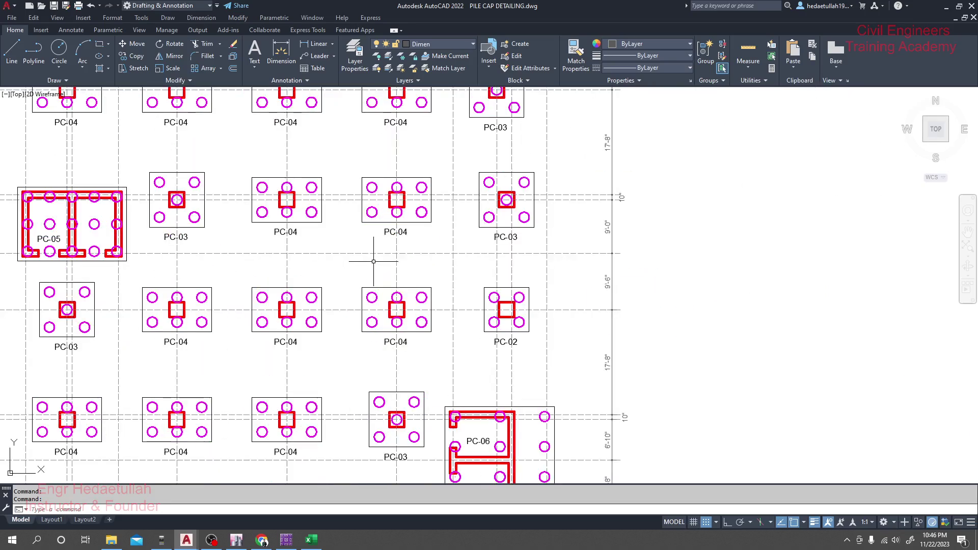
pyautogui.scroll(-4, 359, 237)
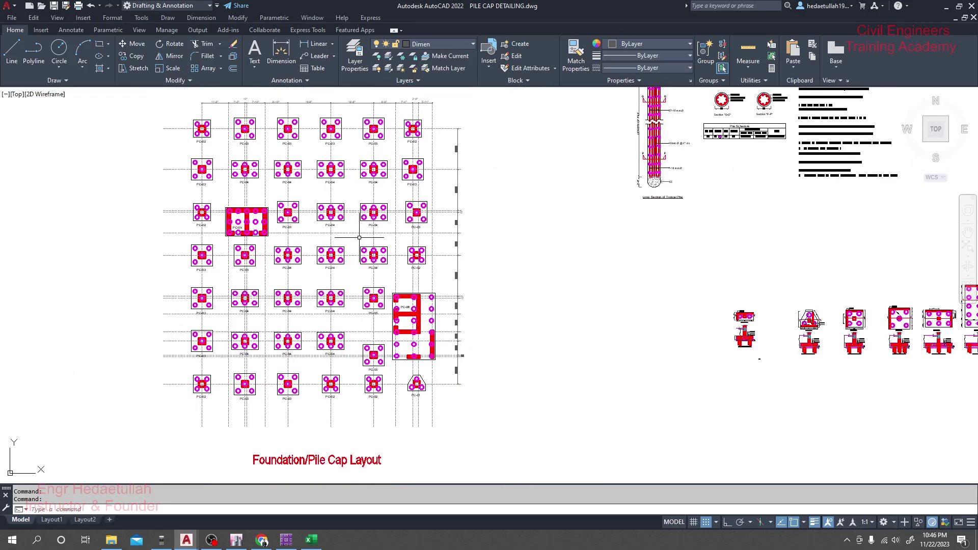
pyautogui.scroll(-2, 346, 234)
pyautogui.scroll(4, 297, 233)
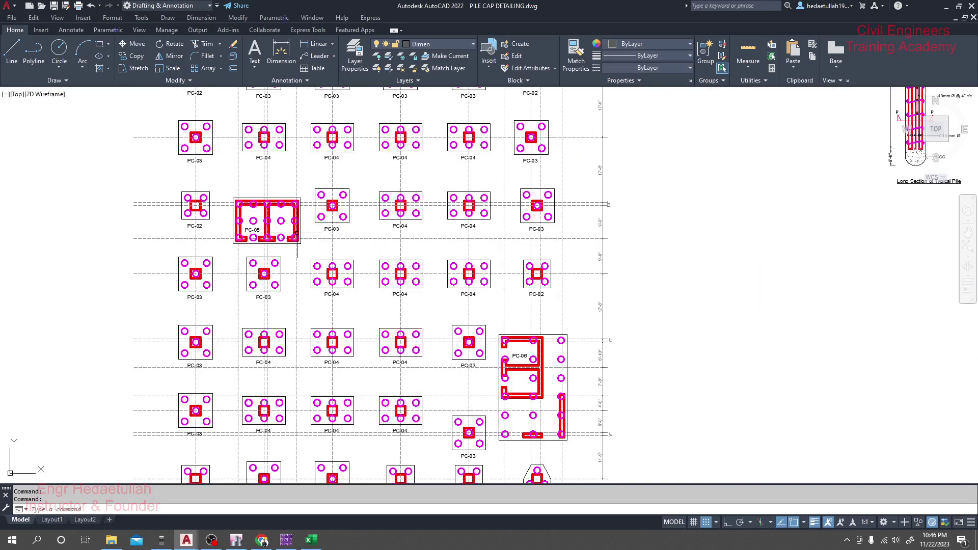
pyautogui.scroll(5, 297, 234)
pyautogui.scroll(-8, 371, 276)
pyautogui.scroll(1, 371, 277)
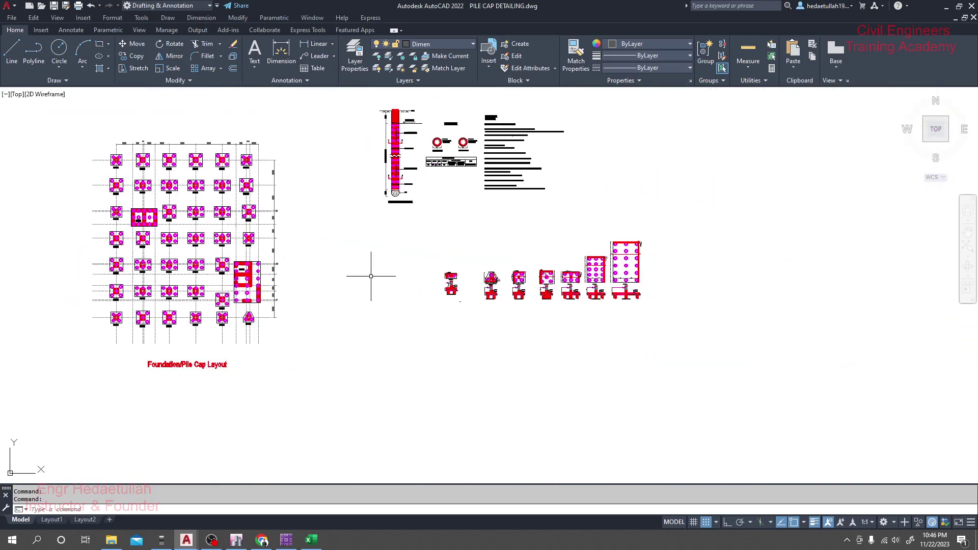
# Review the full row of pile cap plans and sections, from the two-pile cap to the largest cap.
pyautogui.scroll(6, 520, 278)
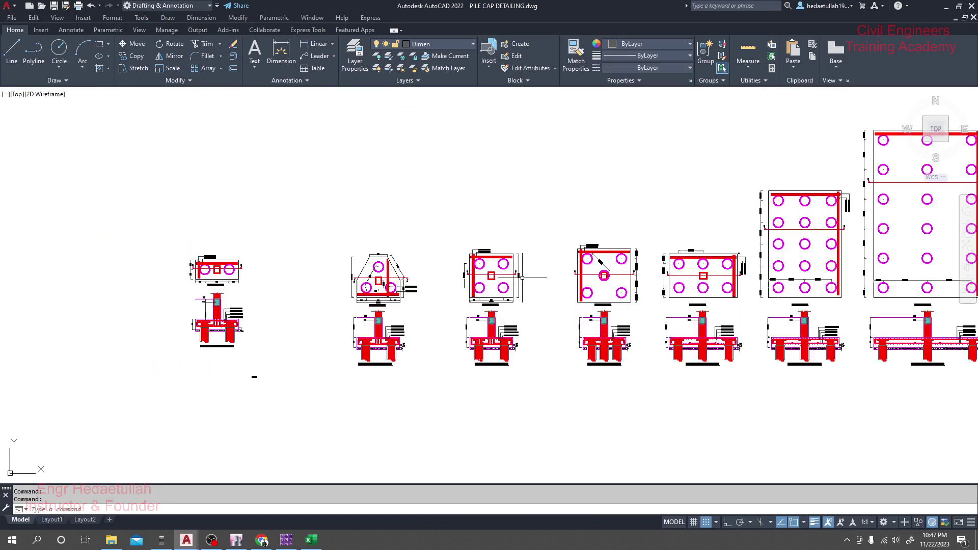
pyautogui.moveTo(295, 273); pyautogui.dragTo(316, 275, button='middle')
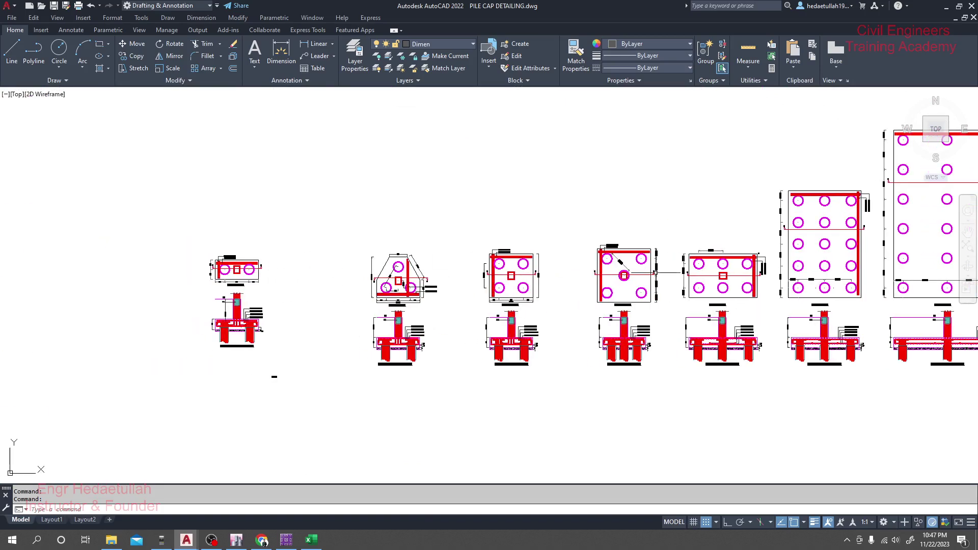
pyautogui.moveTo(772, 227); pyautogui.dragTo(569, 224, button='middle')
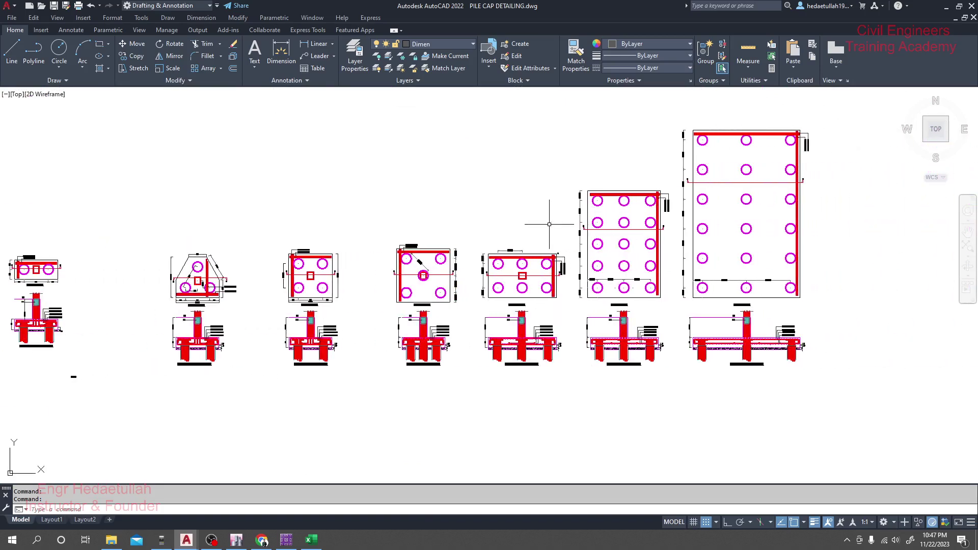
pyautogui.scroll(-4, 589, 244)
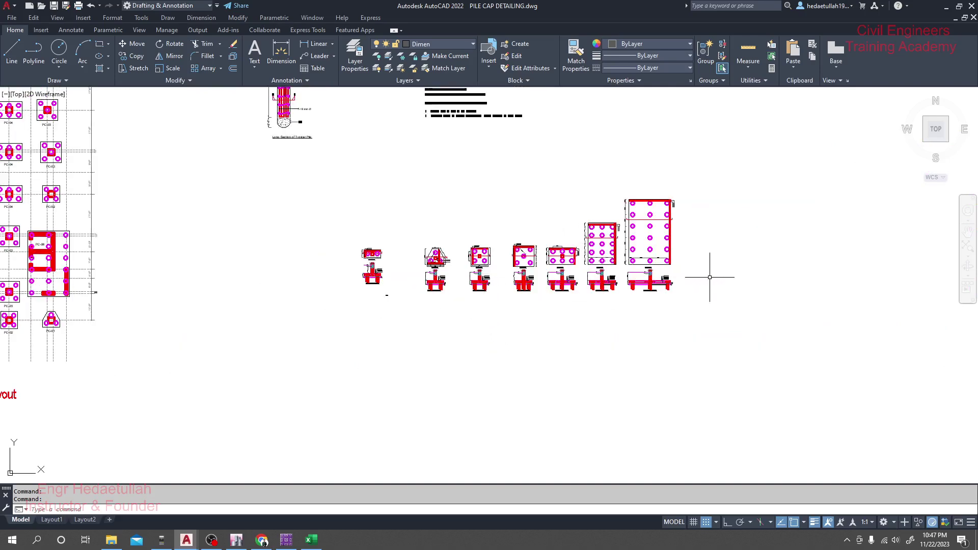
# Switch to Chrome and look through the ceta-ac.com course list around the RCC Structural Detailing Course, then return to the drawing.
pyautogui.click(262, 540)
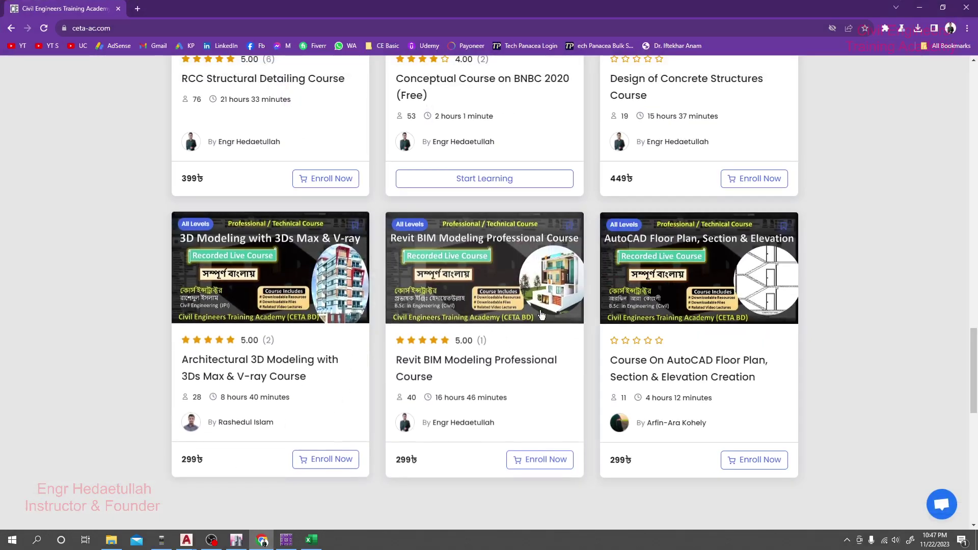
pyautogui.scroll(6, 599, 359)
pyautogui.scroll(-3, 599, 359)
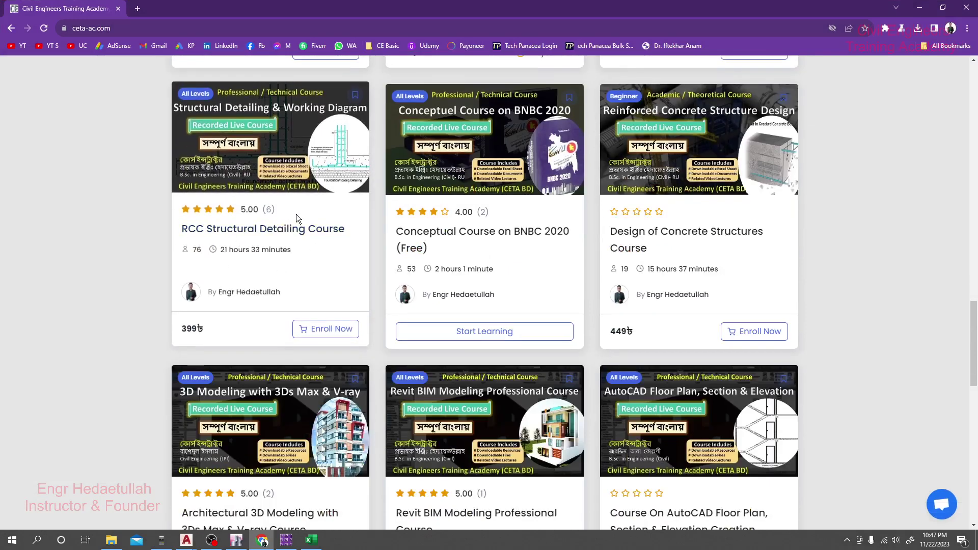
pyautogui.click(919, 7)
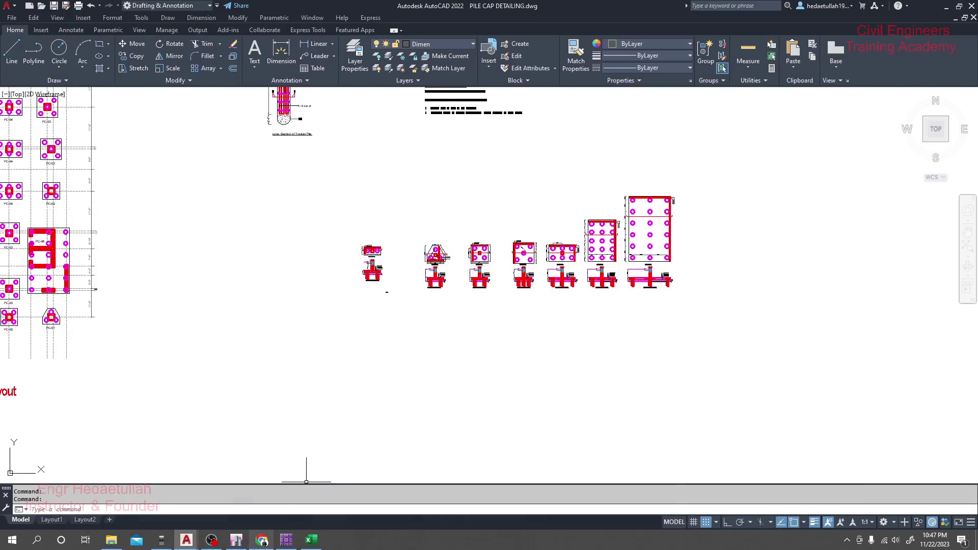
# Switch to the ETABS model and inspect the base Fz reactions for the 45-20 Pile Nos combination around the core wall.
pyautogui.moveTo(241, 542)
pyautogui.click(240, 504)
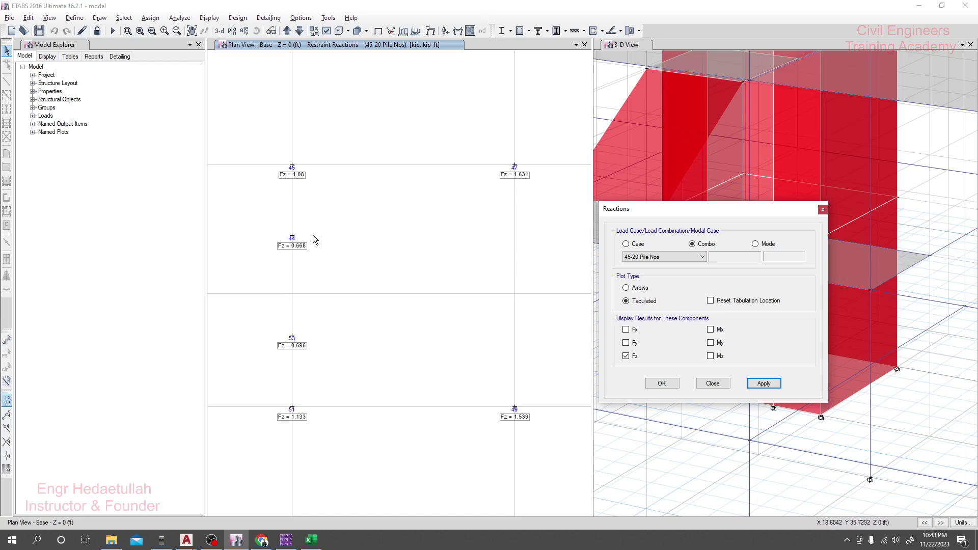
pyautogui.scroll(-3, 396, 253)
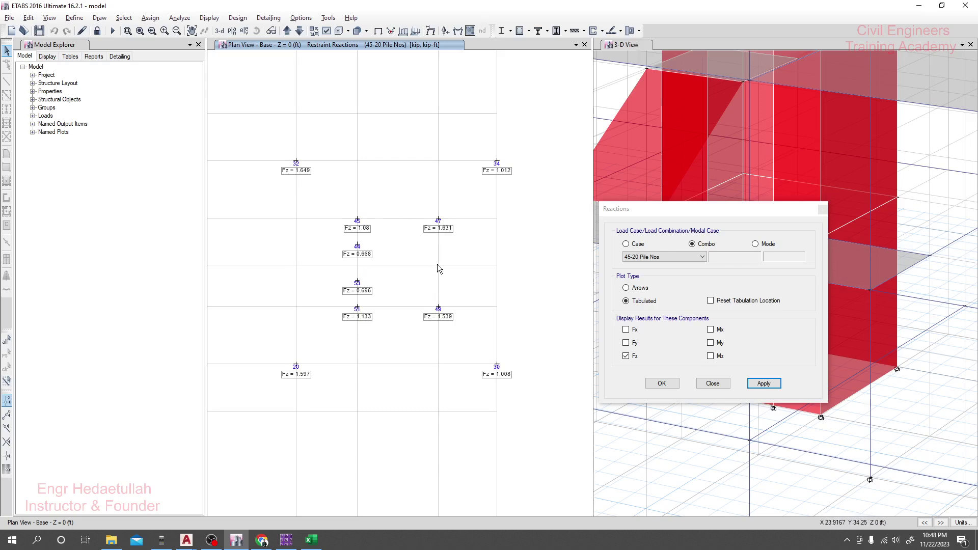
pyautogui.moveTo(353, 219)
pyautogui.press('Return')
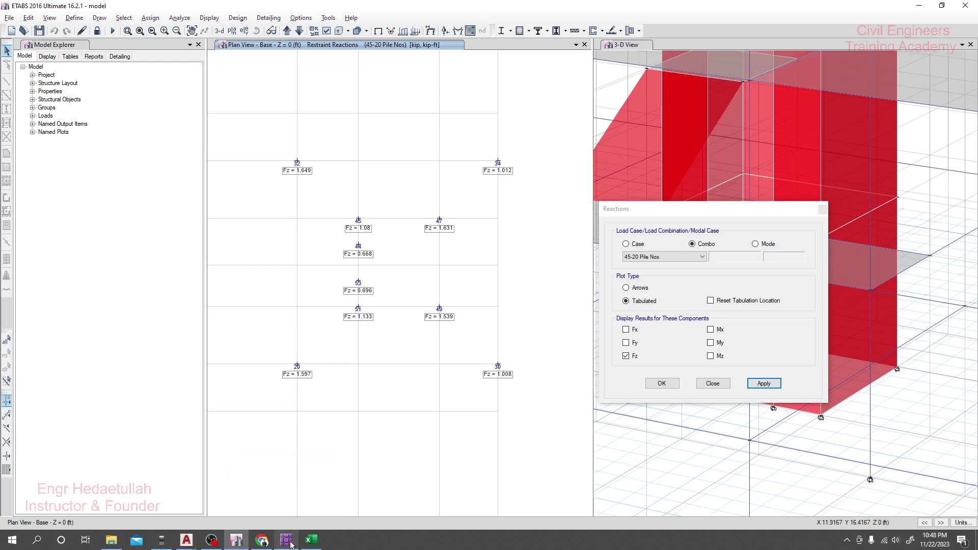
# Switch to the AutoCAD drawing PILE FOUNDATION LAYOUT WITH DESIGN and look closely at the C-shaped core wall.
pyautogui.moveTo(187, 542)
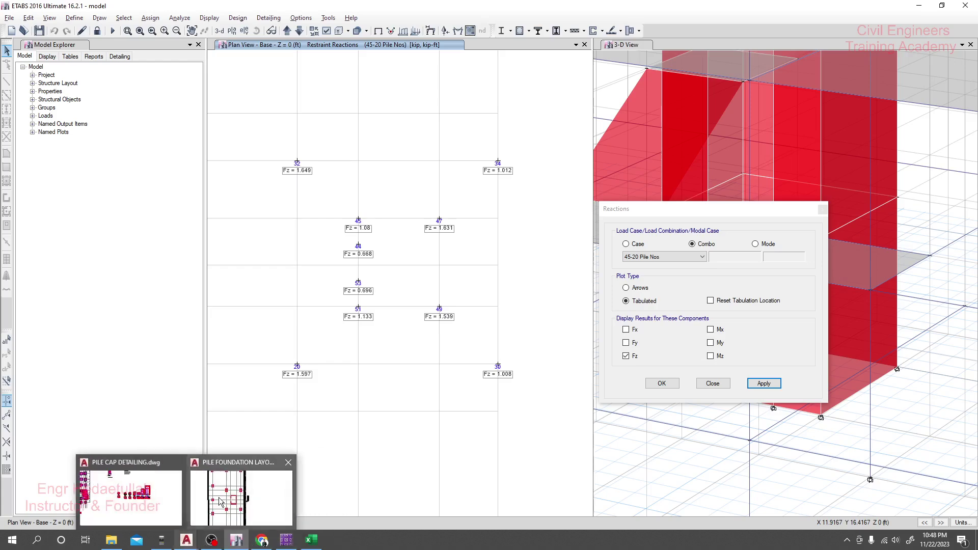
pyautogui.click(245, 492)
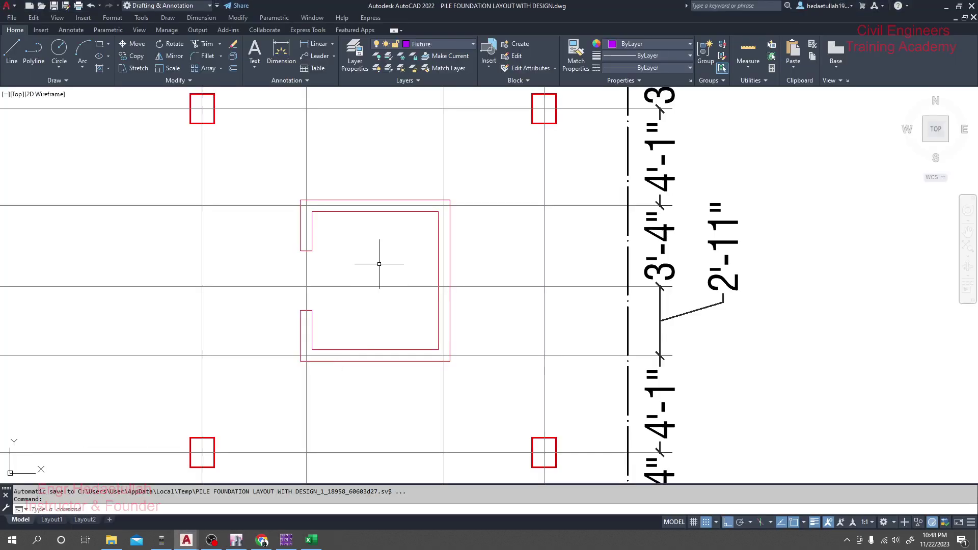
pyautogui.scroll(3, 377, 262)
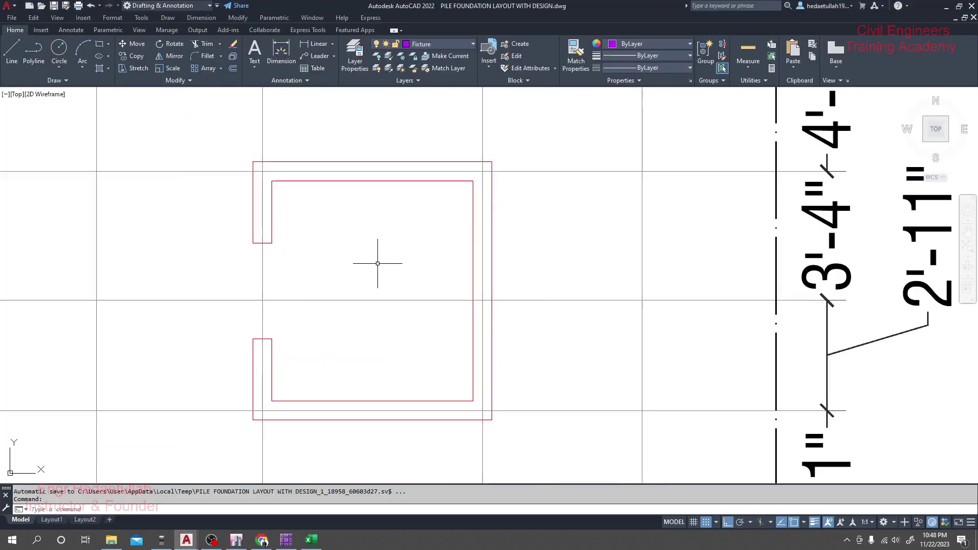
# Add a linear dimension above the C-shaped core wall for its overall outer width.
pyautogui.click(316, 44)
pyautogui.click(251, 162)
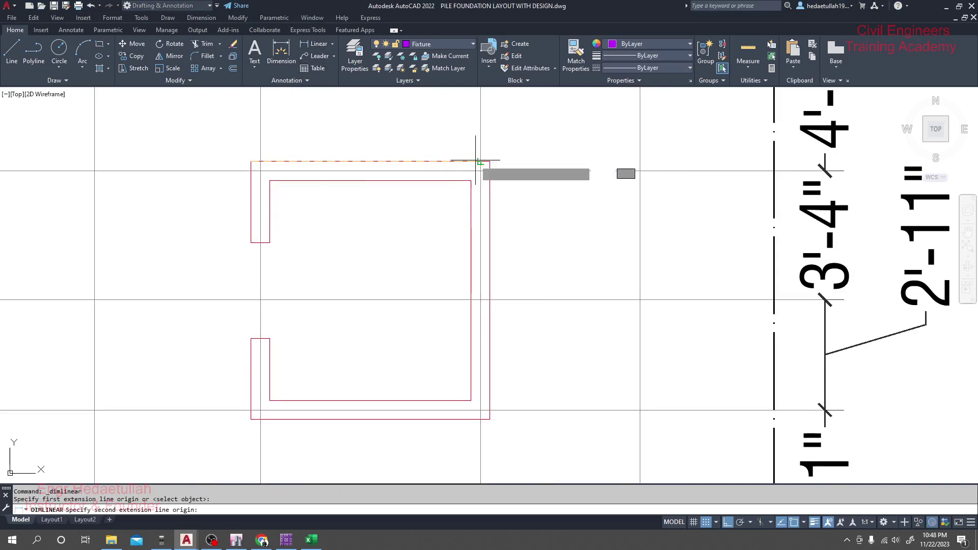
pyautogui.click(489, 161)
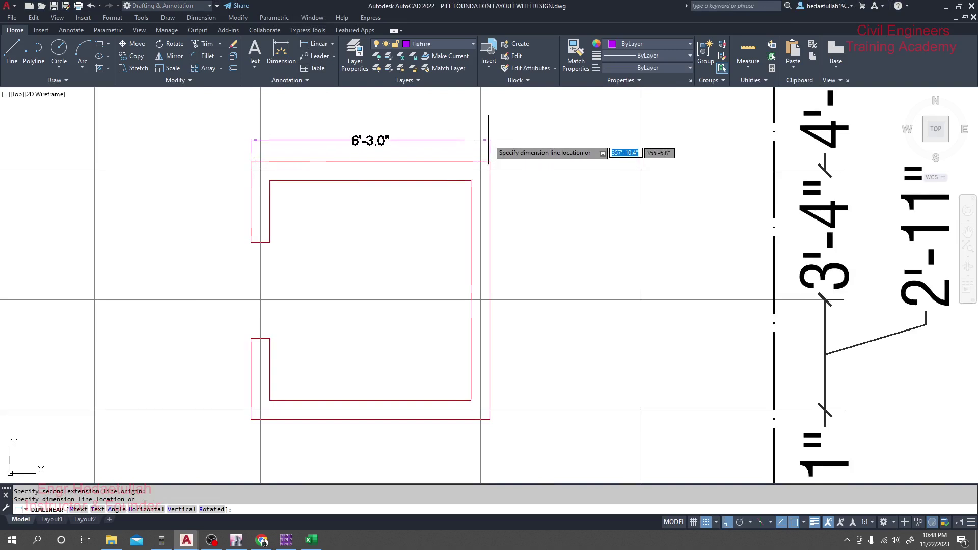
pyautogui.click(490, 137)
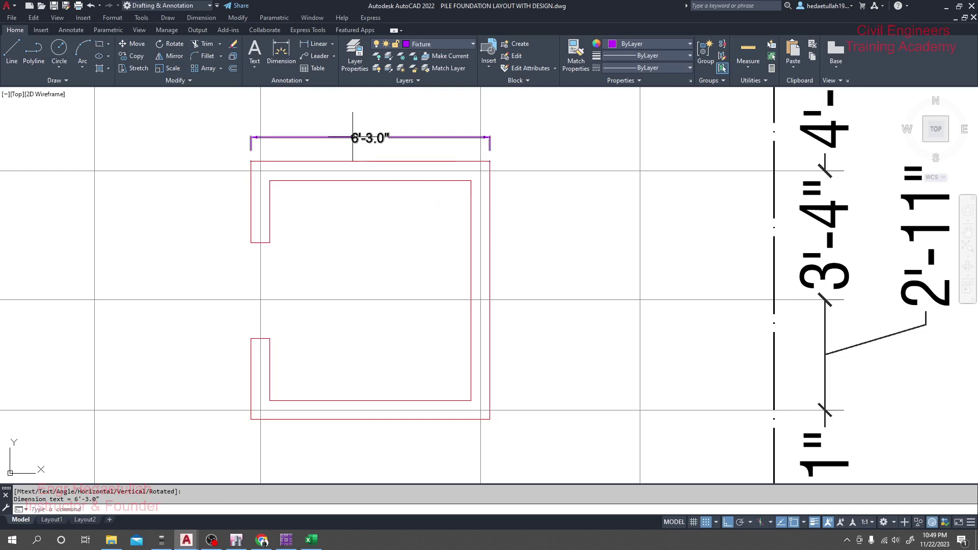
# Add a vertical linear dimension for the core wall's overall outer height, placed beside its closed side.
pyautogui.scroll(-3, 375, 214)
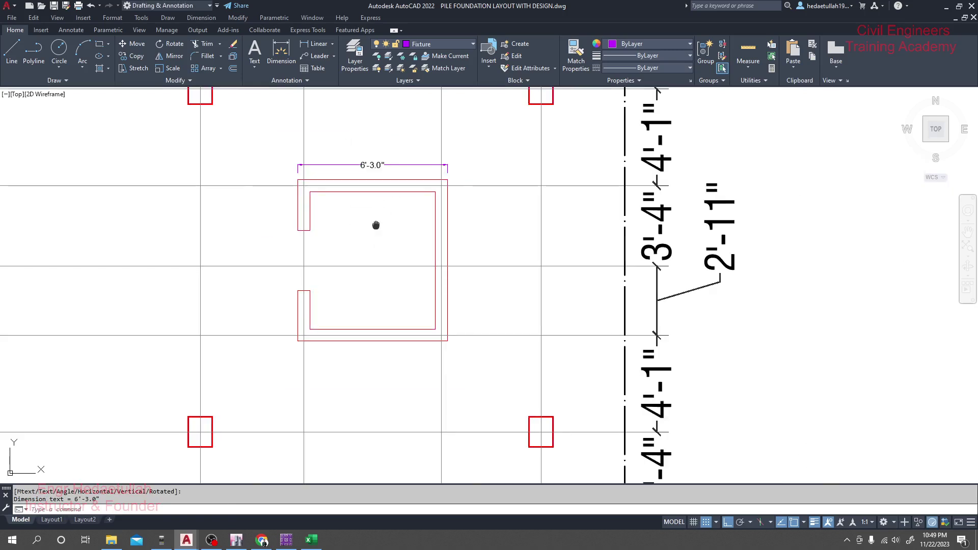
pyautogui.click(316, 44)
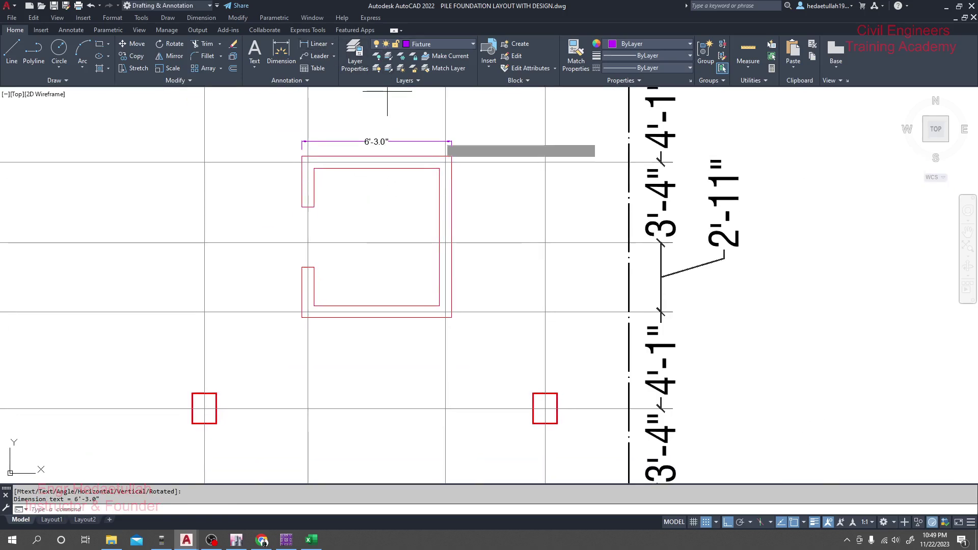
pyautogui.click(451, 156)
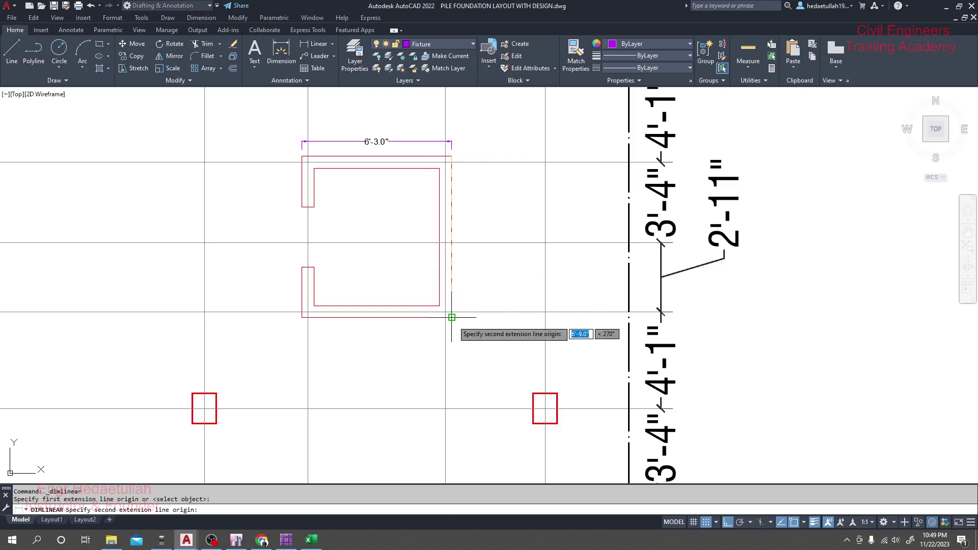
pyautogui.click(451, 317)
pyautogui.click(474, 316)
pyautogui.scroll(5, 474, 306)
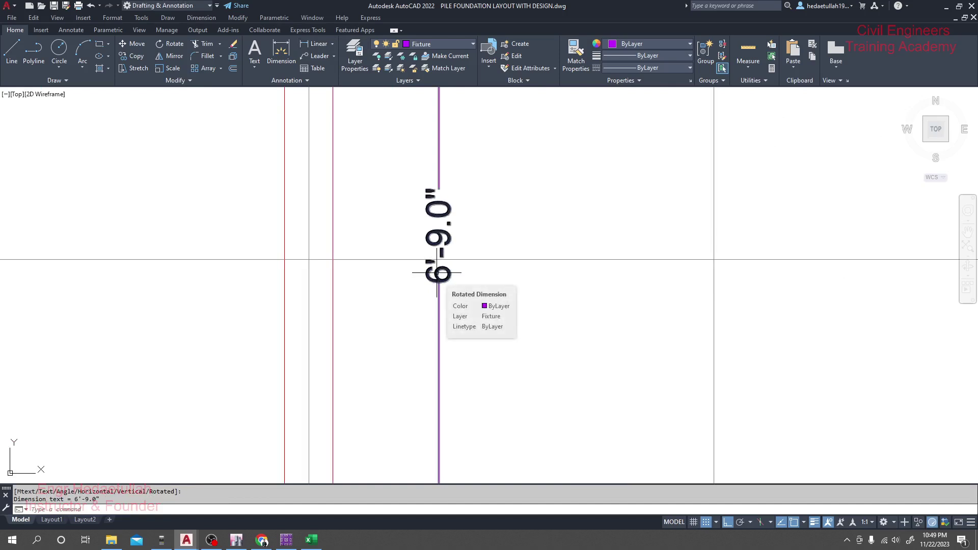
pyautogui.scroll(-4, 444, 237)
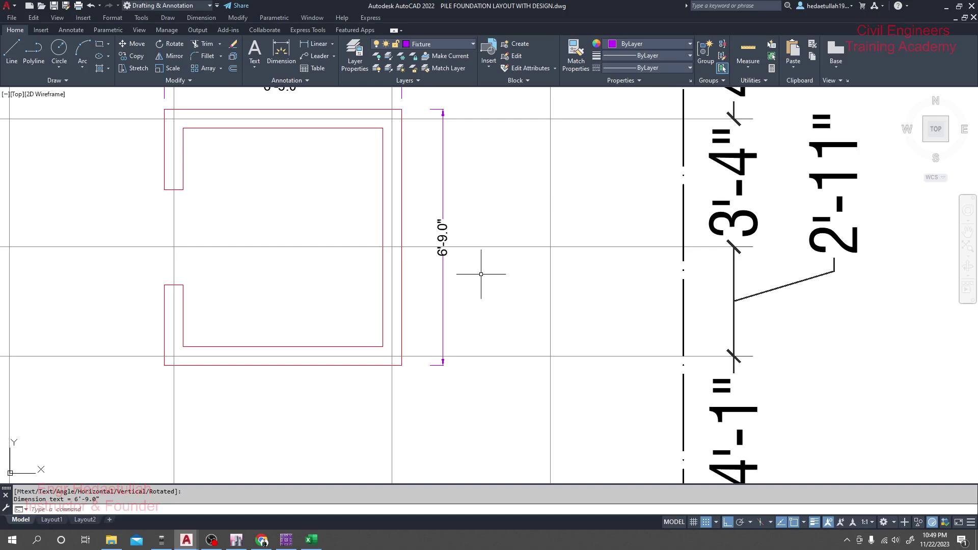
pyautogui.scroll(-2, 481, 275)
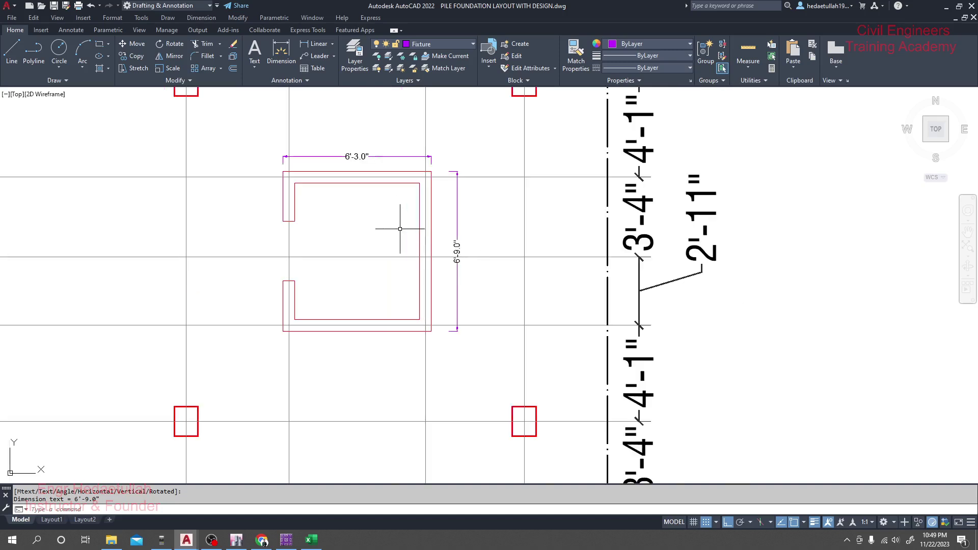
pyautogui.moveTo(399, 225)
pyautogui.mouseDown(button='middle')
pyautogui.moveTo(437, 225)
pyautogui.moveTo(438, 196)
pyautogui.moveTo(444, 209)
pyautogui.mouseUp(button='middle')
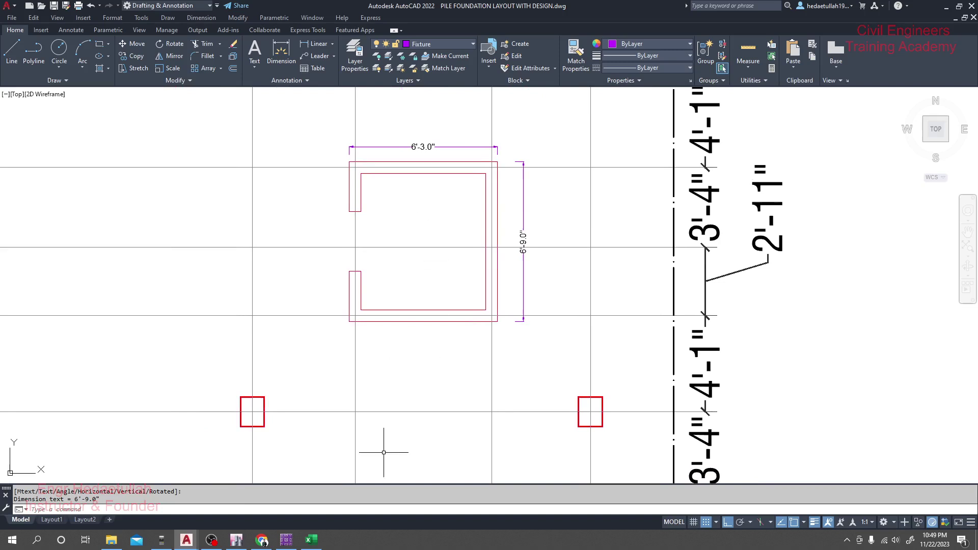
# Switch to the drawing Detailing Course Detailing for Practice - Copy.dwg and look through its details to find the pile cap row.
pyautogui.click(378, 543)
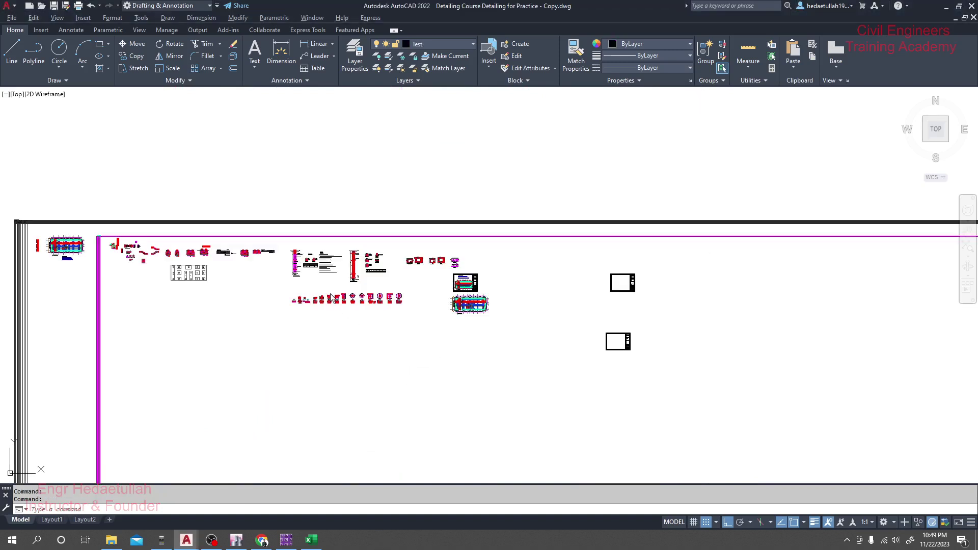
pyautogui.scroll(3, 331, 298)
pyautogui.scroll(4, 238, 264)
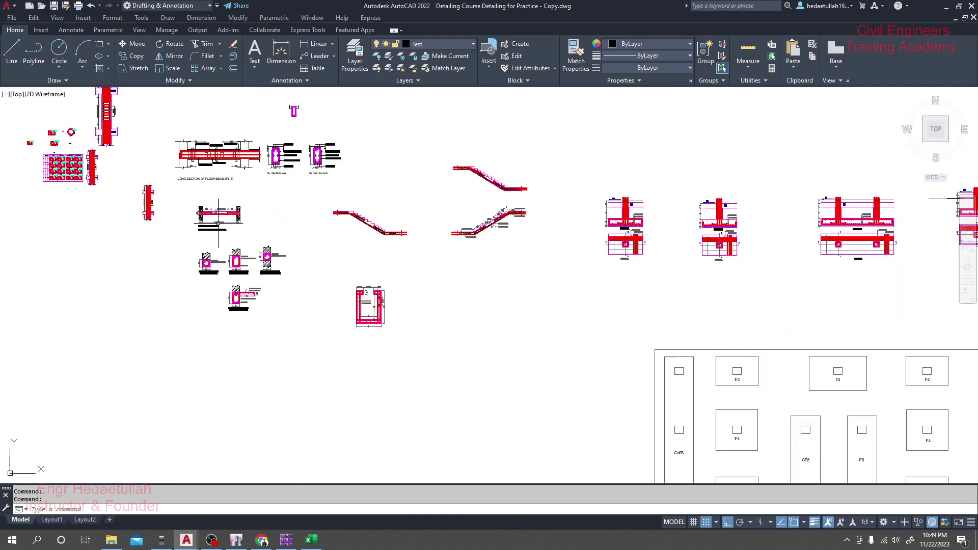
pyautogui.scroll(5, 219, 225)
pyautogui.scroll(-5, 305, 245)
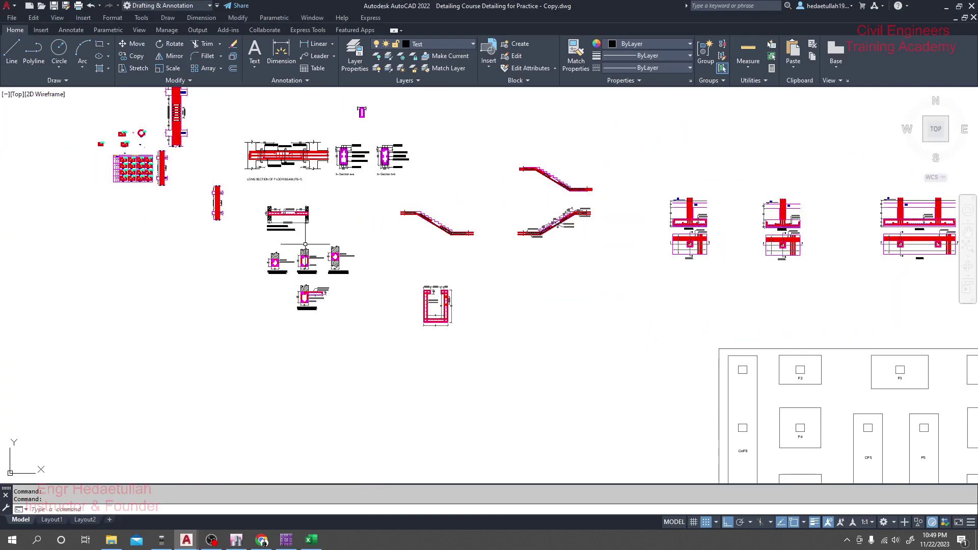
pyautogui.scroll(4, 305, 244)
pyautogui.scroll(-8, 197, 219)
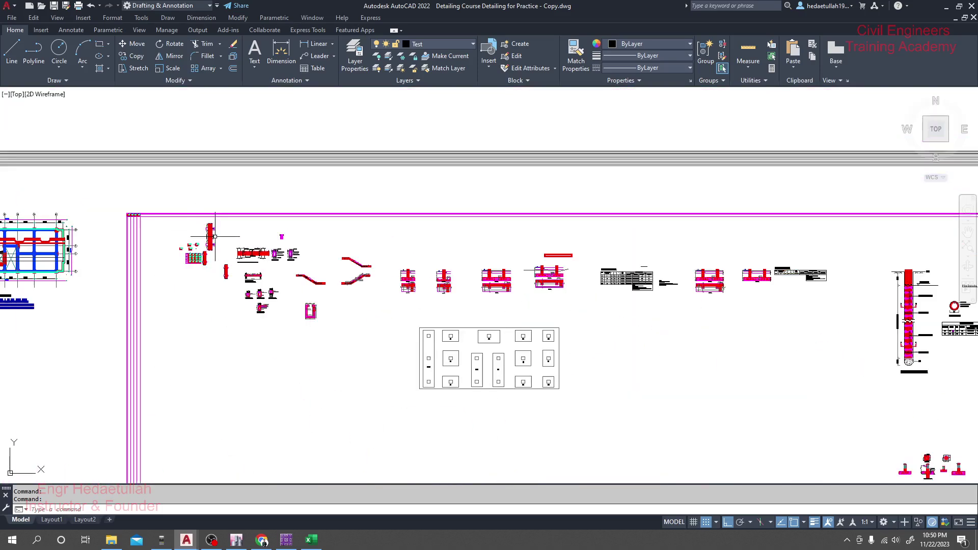
pyautogui.scroll(-2, 342, 262)
pyautogui.moveTo(343, 312); pyautogui.dragTo(80, 294, button='middle')
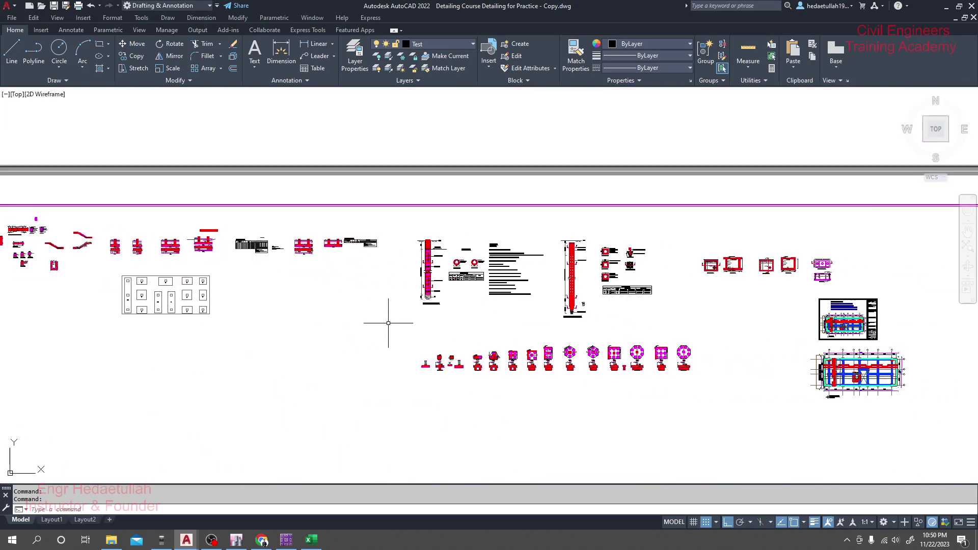
# Examine the pile arrangement and spacing of the larger pile caps PC-09, PC-10 and PC-11.
pyautogui.scroll(8, 389, 324)
pyautogui.moveTo(423, 359); pyautogui.dragTo(268, 298, button='middle')
pyautogui.moveTo(427, 287); pyautogui.dragTo(282, 276, button='middle')
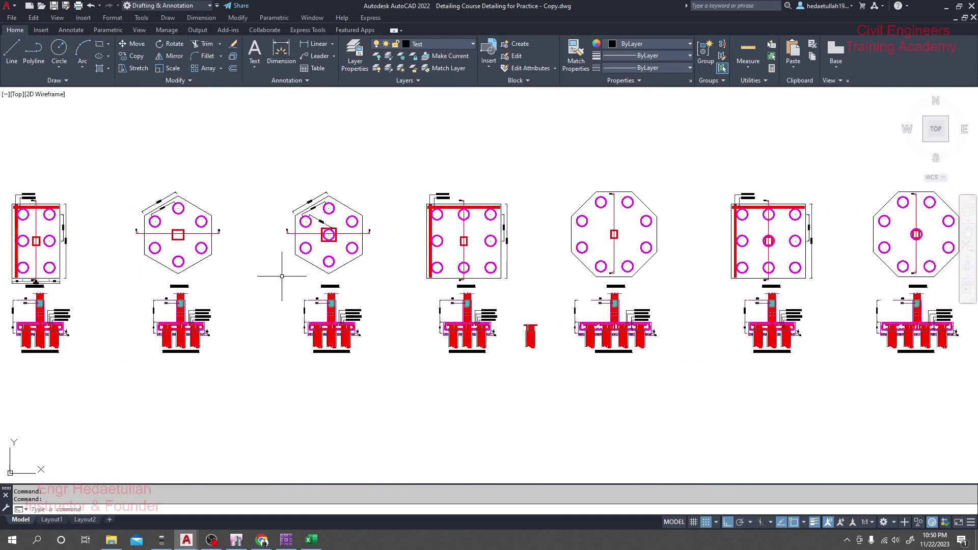
pyautogui.scroll(5, 451, 295)
pyautogui.moveTo(365, 201); pyautogui.dragTo(375, 354, button='middle')
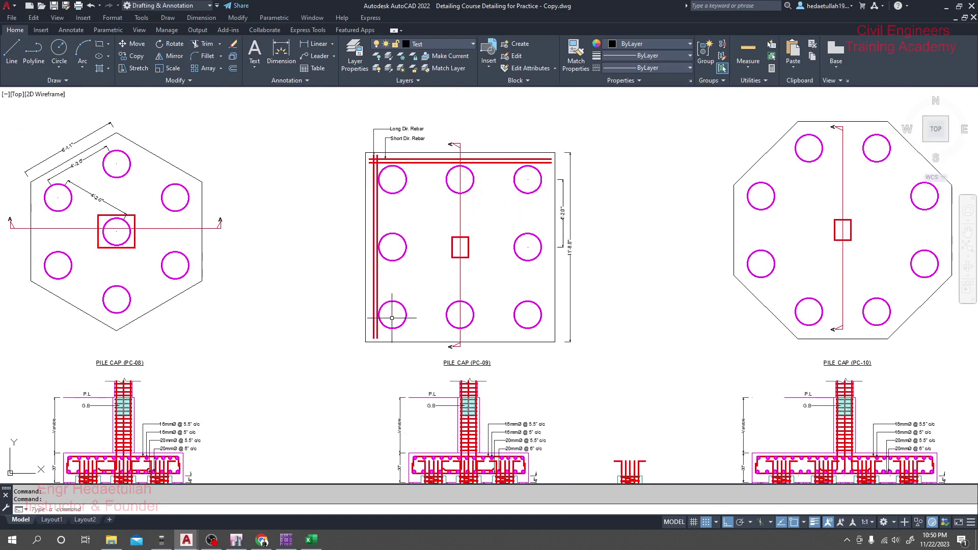
pyautogui.scroll(-4, 544, 249)
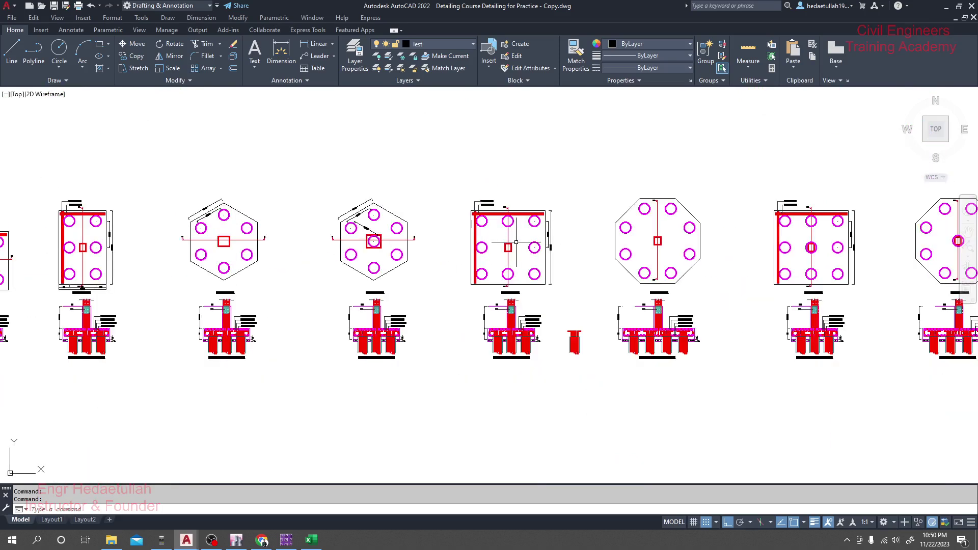
pyautogui.moveTo(508, 248); pyautogui.dragTo(338, 248, button='middle')
pyautogui.scroll(4, 649, 225)
pyautogui.scroll(3, 649, 224)
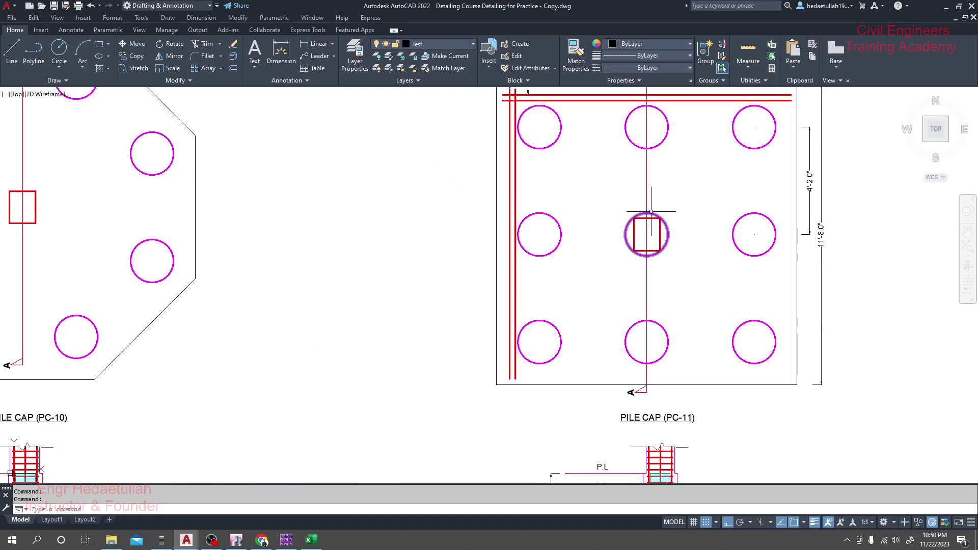
pyautogui.scroll(-7, 650, 219)
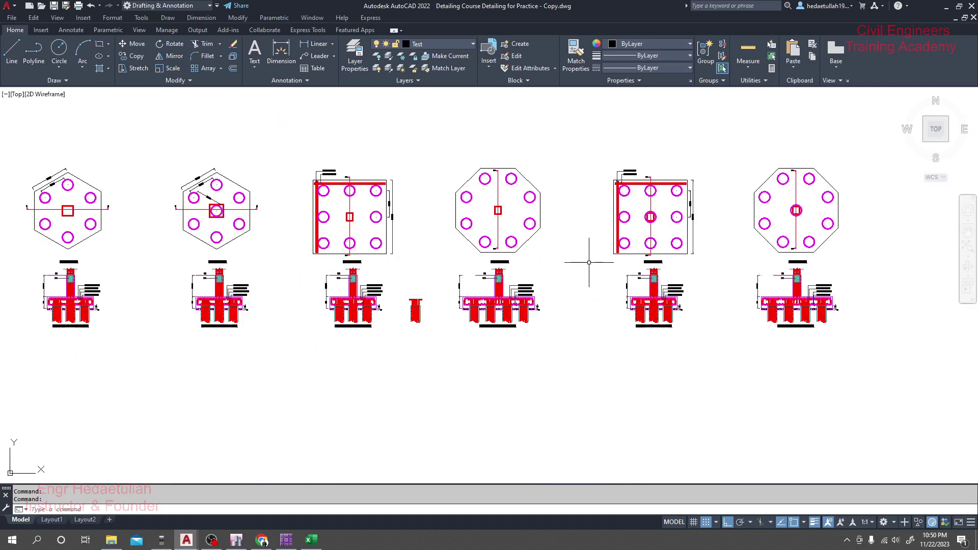
# Compare the larger caps with the hexagonal caps PC-07 and PC-08, and check the pile spacing dimensions of PC-08.
pyautogui.moveTo(589, 262); pyautogui.dragTo(594, 273, button='middle')
pyautogui.scroll(5, 594, 273)
pyautogui.scroll(-2, 544, 209)
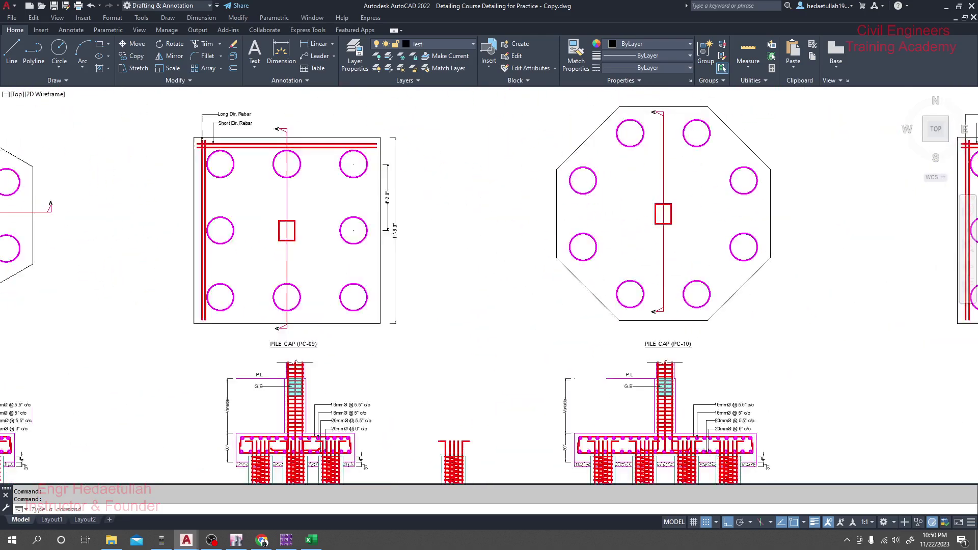
pyautogui.scroll(-4, 713, 319)
pyautogui.scroll(4, 357, 255)
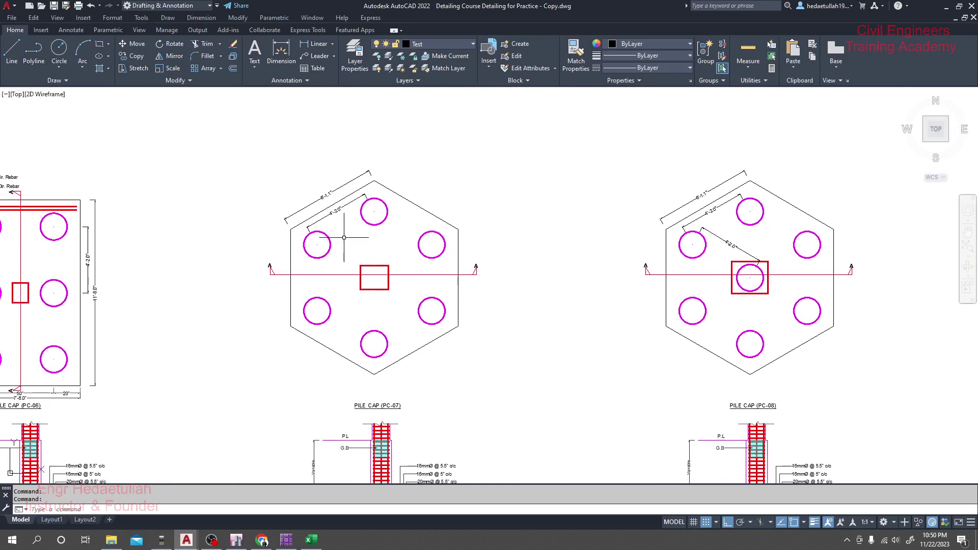
pyautogui.scroll(-2, 484, 292)
pyautogui.scroll(2, 641, 256)
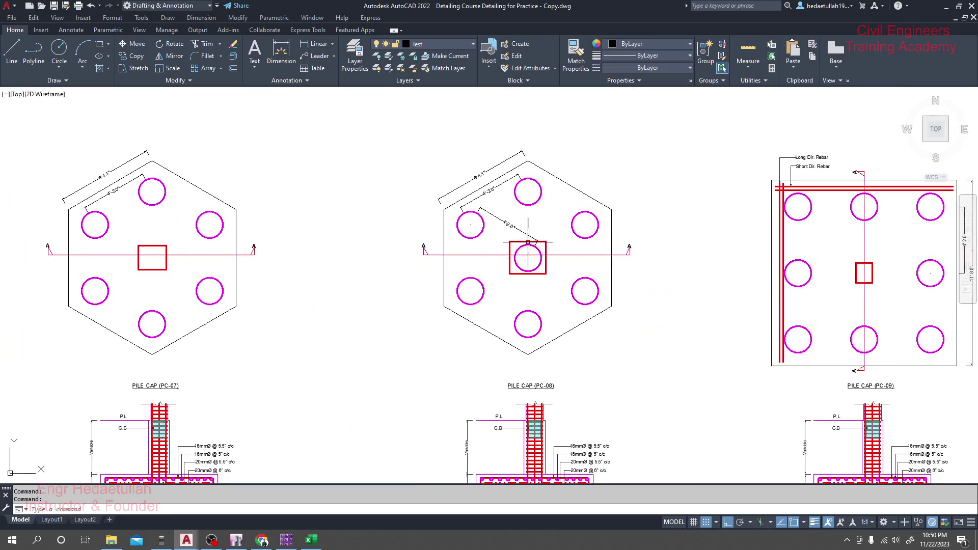
pyautogui.scroll(2, 530, 239)
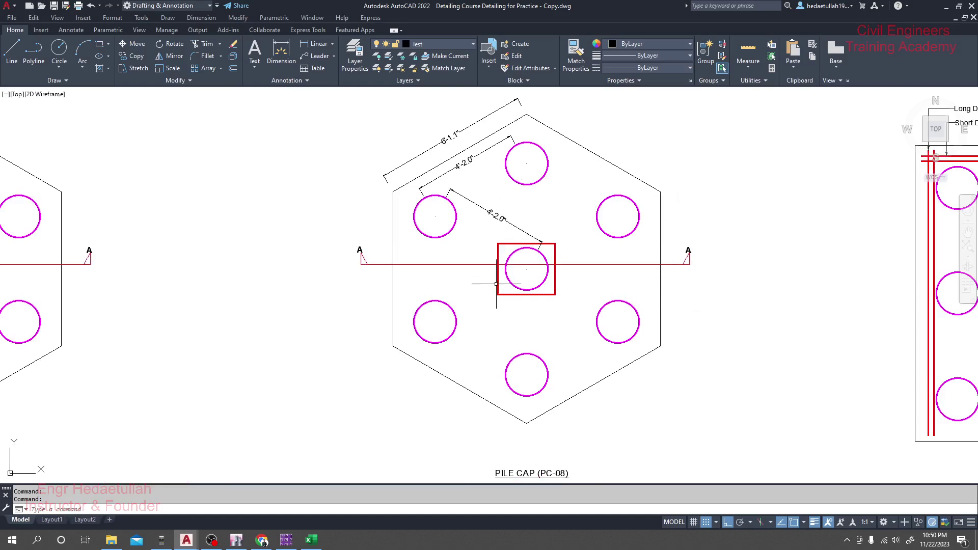
pyautogui.scroll(4, 493, 199)
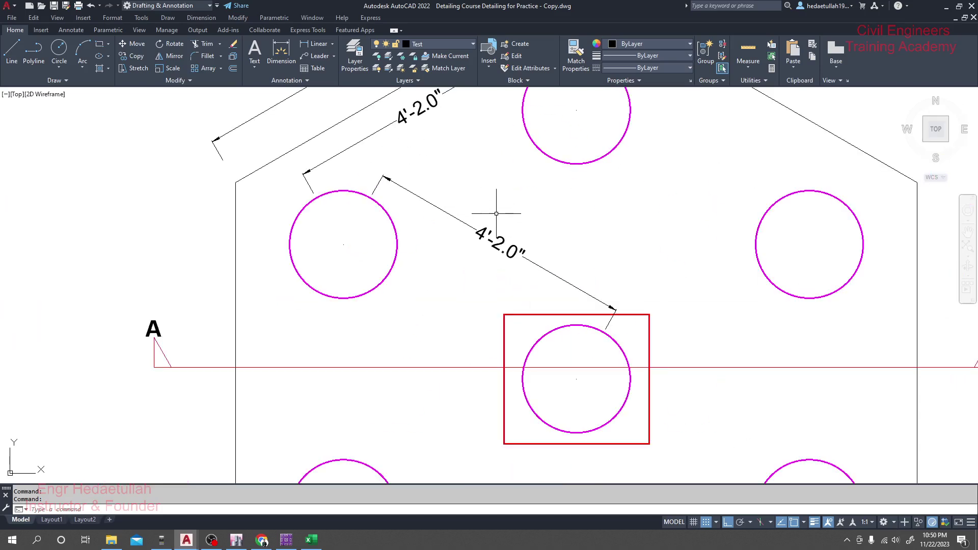
pyautogui.scroll(-2, 471, 225)
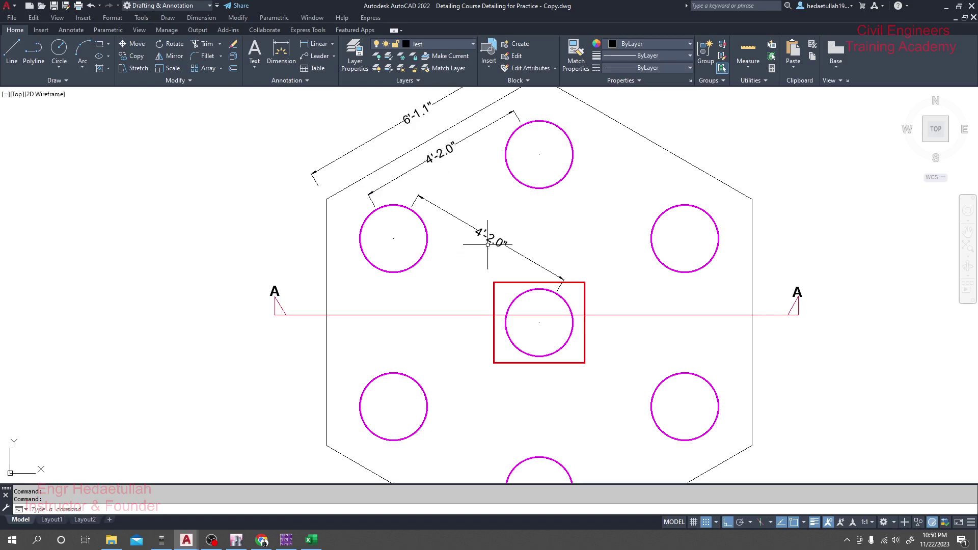
# Select the plan and section of the single-pile cap PC-01 and copy them to the clipboard.
pyautogui.scroll(-10, 488, 245)
pyautogui.moveTo(407, 339); pyautogui.dragTo(503, 319, button='middle')
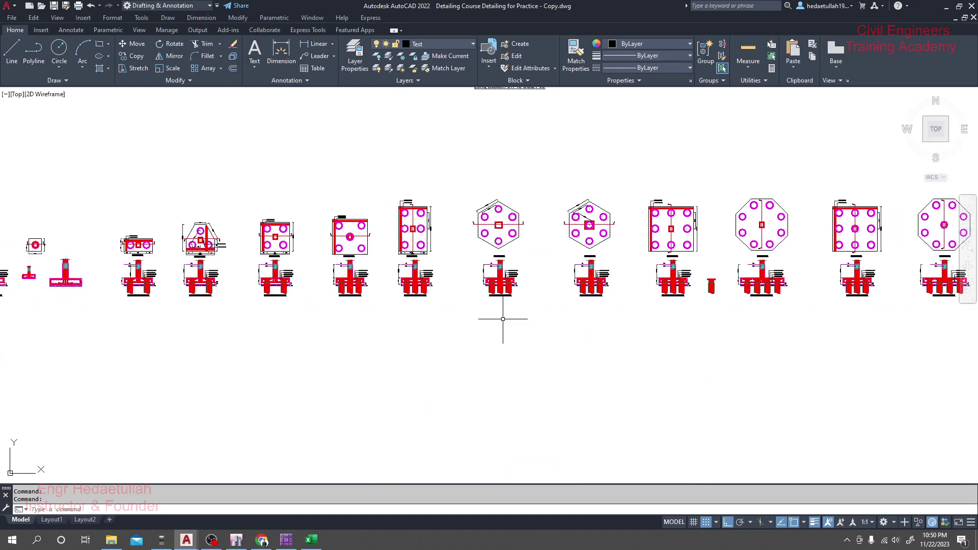
pyautogui.scroll(-2, 503, 319)
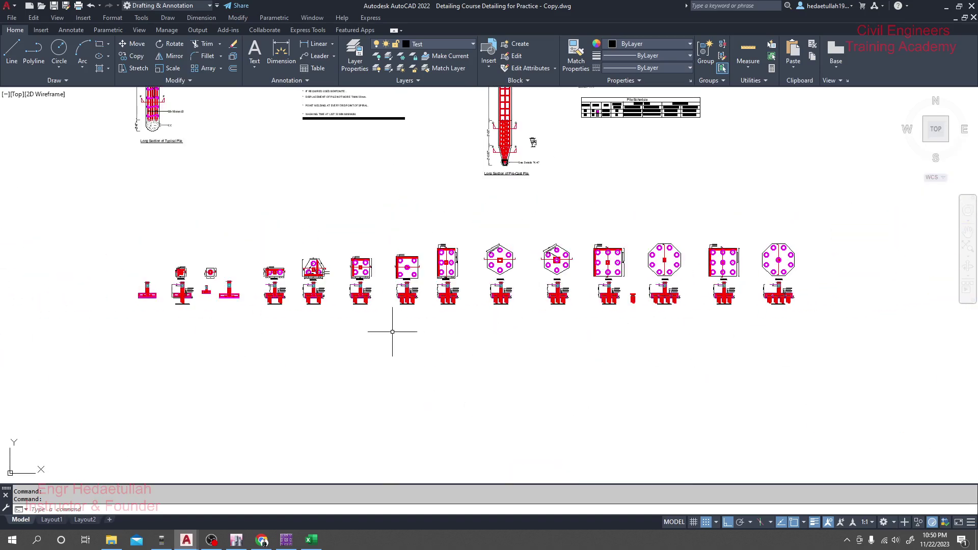
pyautogui.scroll(13, 168, 240)
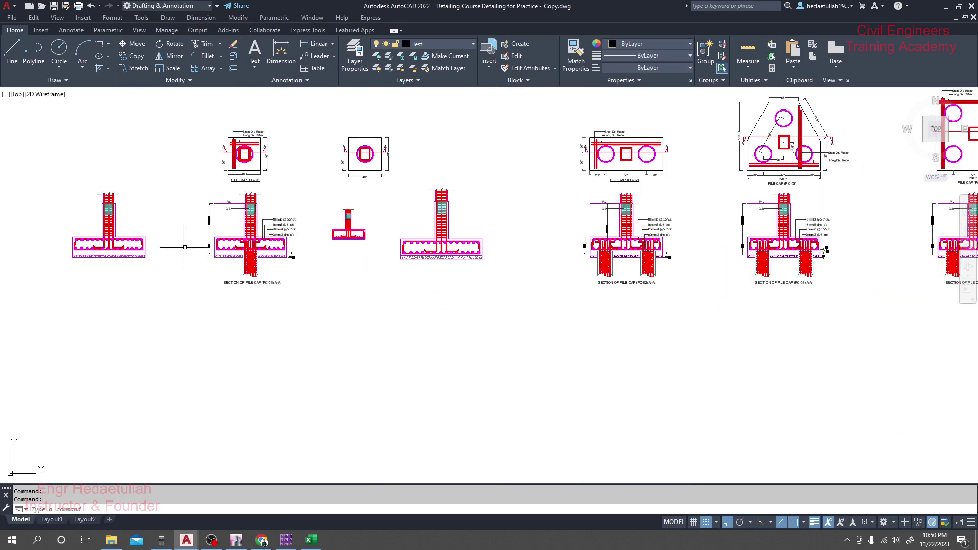
pyautogui.scroll(-5, 218, 218)
pyautogui.moveTo(224, 202); pyautogui.dragTo(244, 282, button='middle')
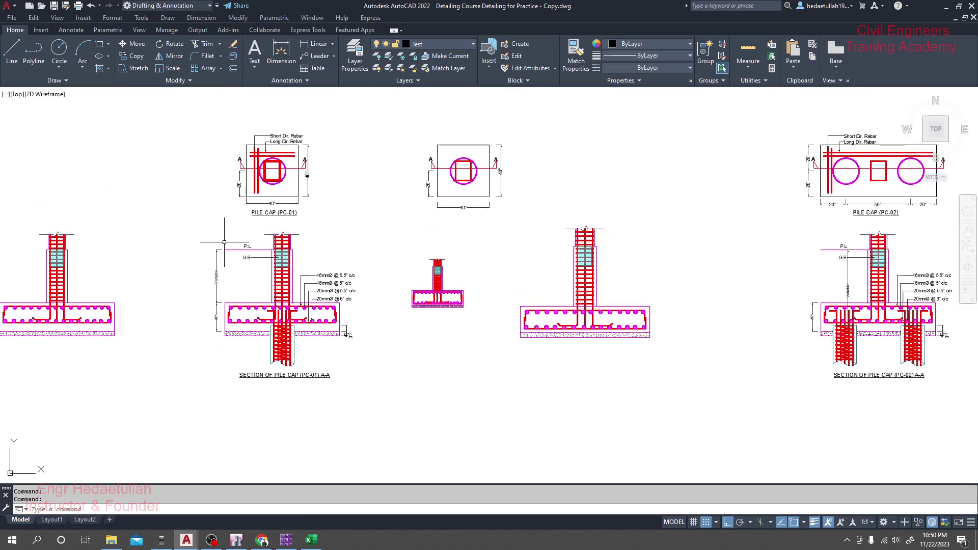
pyautogui.scroll(-2, 247, 247)
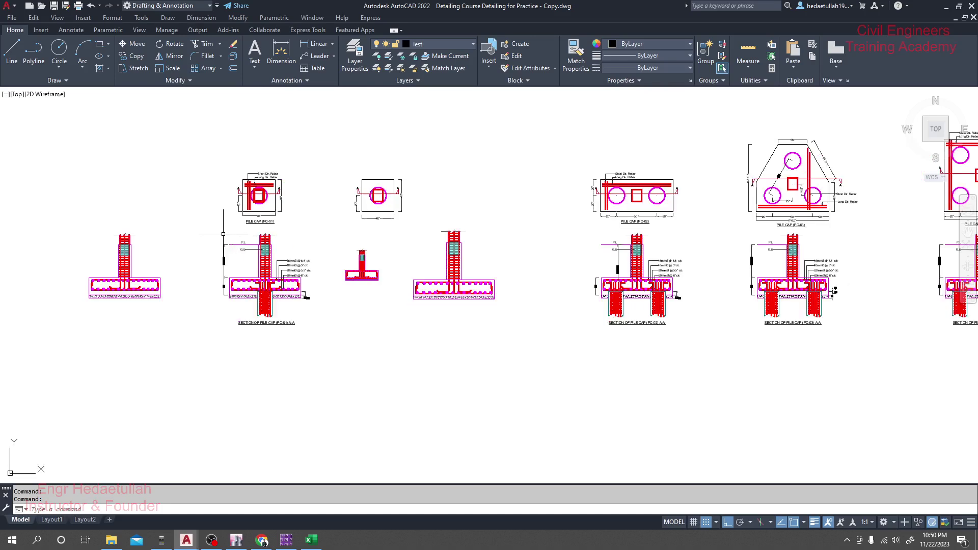
pyautogui.click(376, 171)
pyautogui.moveTo(376, 171)
pyautogui.mouseDown()
pyautogui.moveTo(367, 389)
pyautogui.moveTo(212, 352)
pyautogui.moveTo(258, 225)
pyautogui.moveTo(261, 186)
pyautogui.mouseUp()
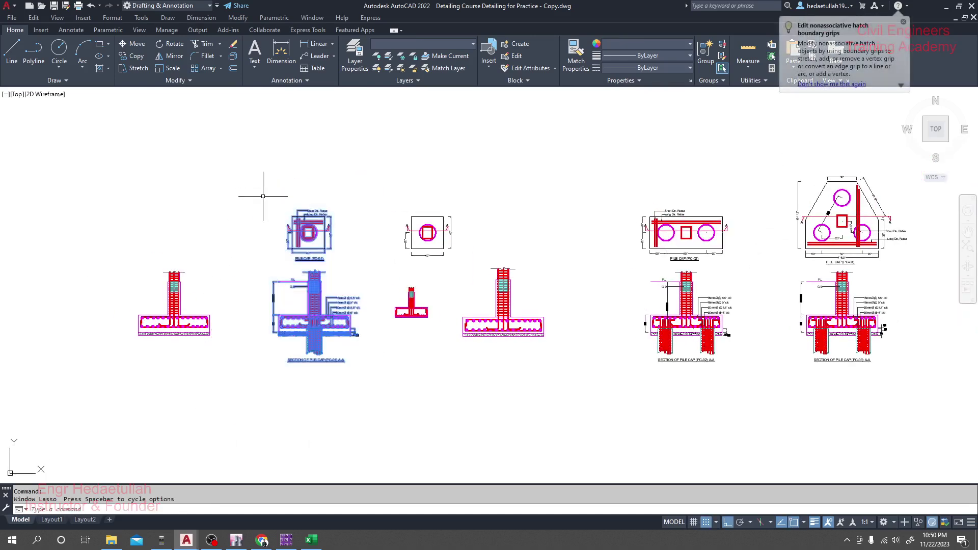
# Paste the copied PC-01 plan and section into PILE CAP DETAILING.dwg beside the two-pile cap, at the start of the cap row.
pyautogui.moveTo(187, 540)
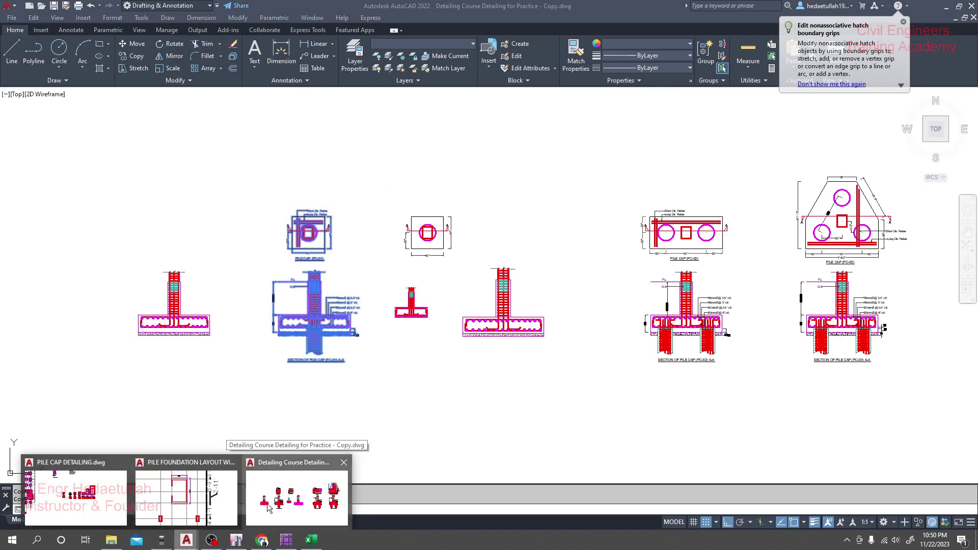
pyautogui.click(86, 506)
pyautogui.hotkey('ctrl', 'v')
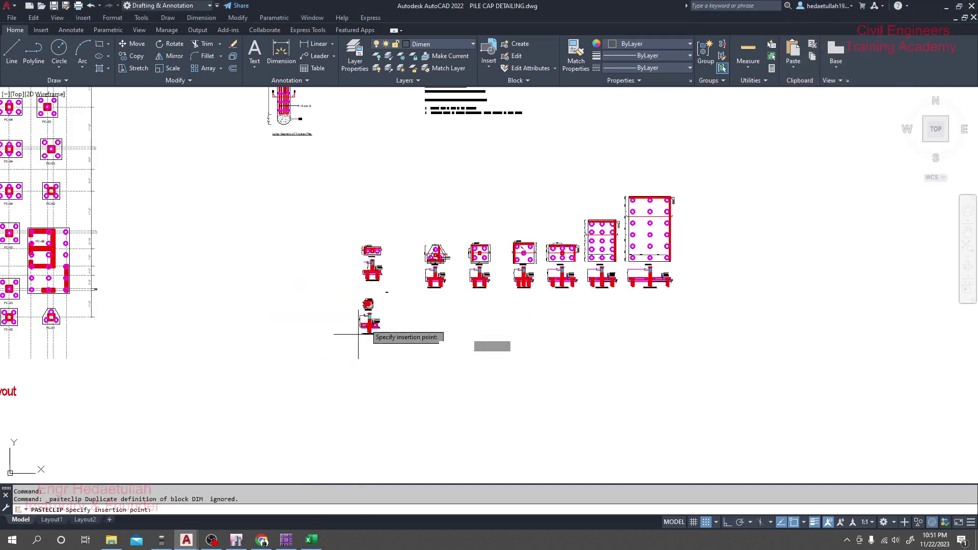
pyautogui.scroll(3, 387, 280)
pyautogui.scroll(3, 384, 280)
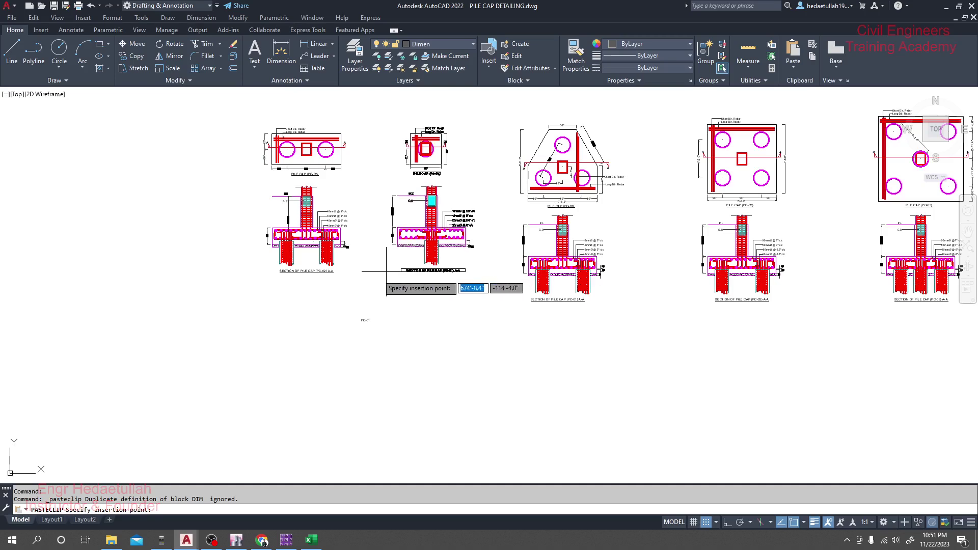
pyautogui.moveTo(120, 306); pyautogui.dragTo(327, 288, button='middle')
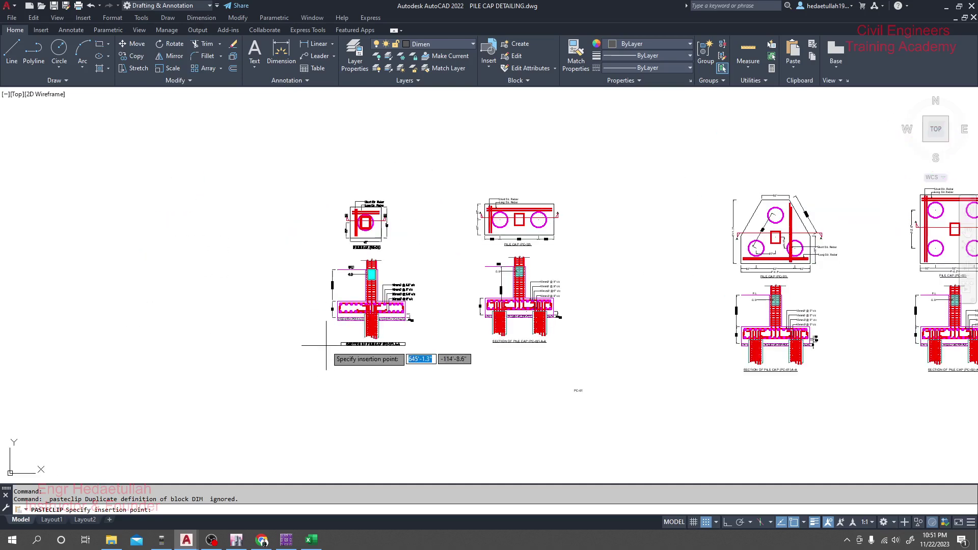
pyautogui.click(282, 347)
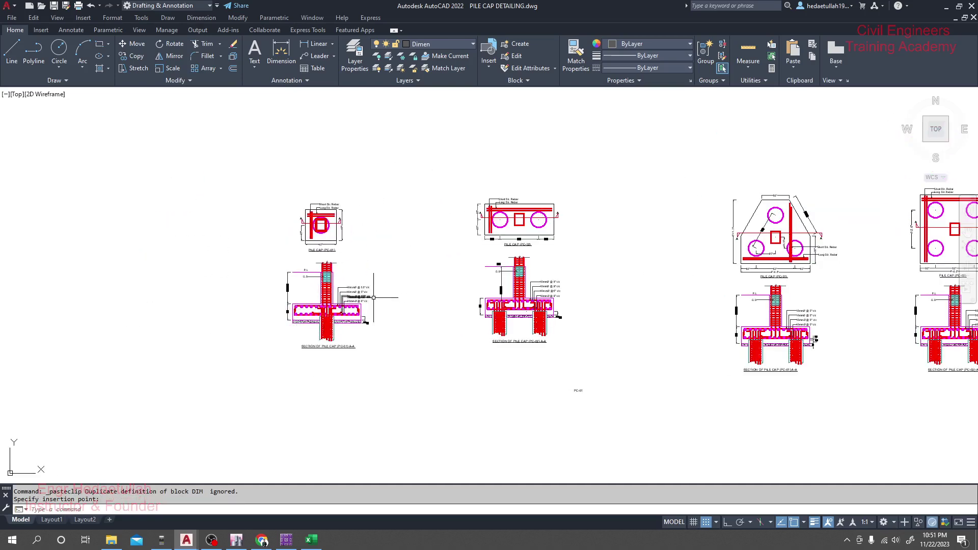
pyautogui.moveTo(802, 300); pyautogui.dragTo(451, 349, button='middle')
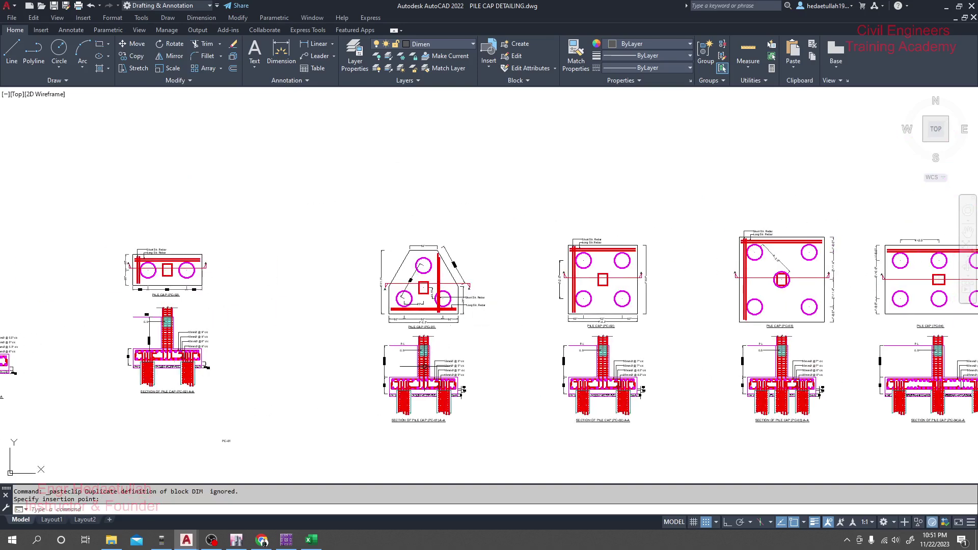
pyautogui.scroll(-5, 250, 302)
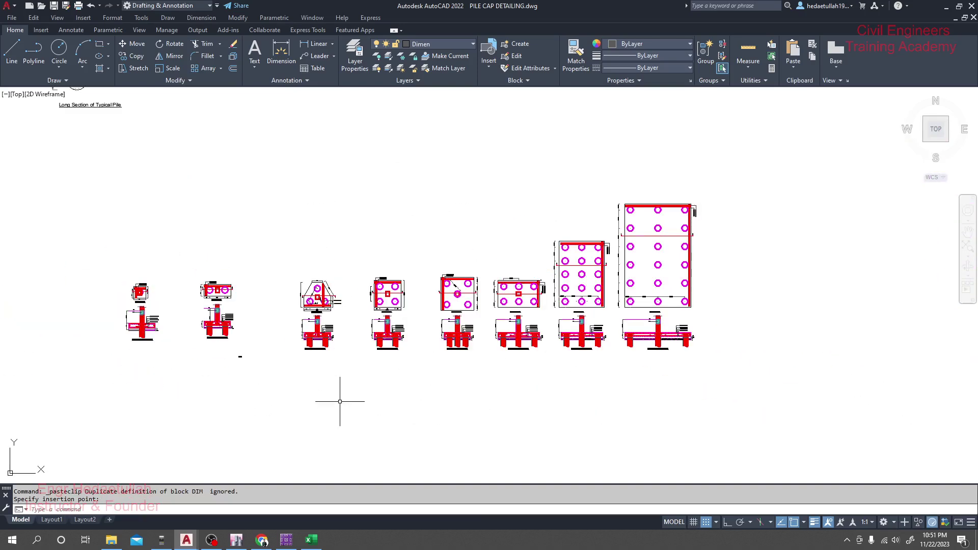
pyautogui.scroll(-3, 340, 401)
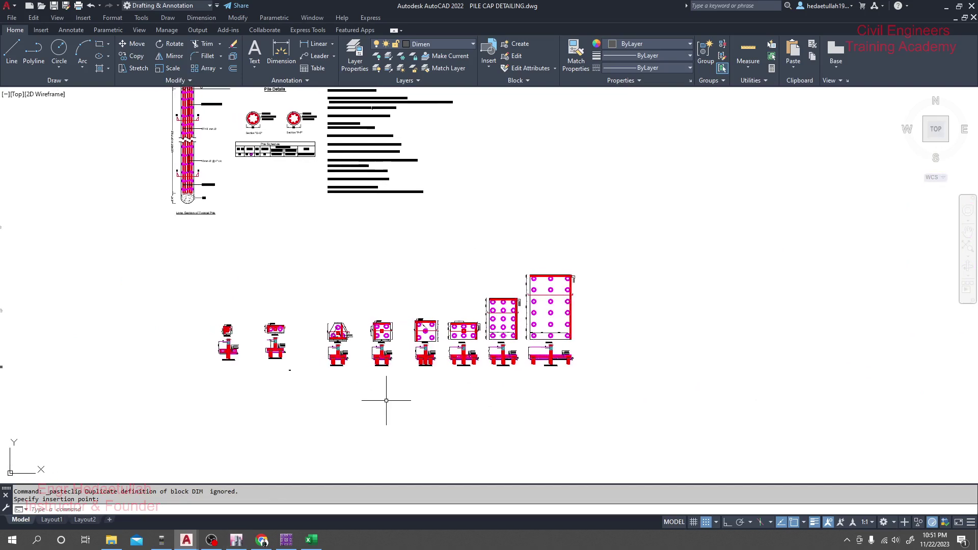
# Switch to Detailing Course Detailing for Practice - Copy.dwg and examine the pile arrangement and spacing of the square cap PC-09.
pyautogui.moveTo(185, 544)
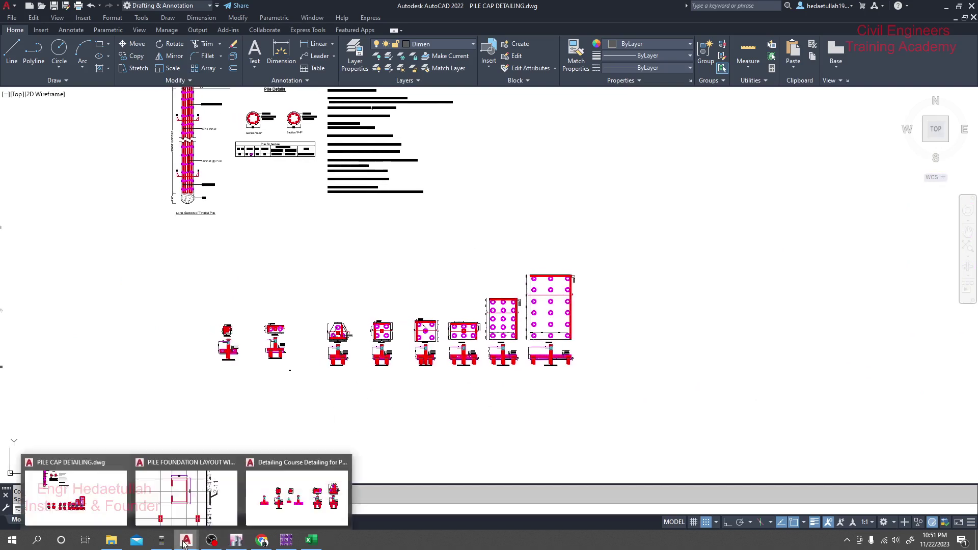
pyautogui.click(297, 497)
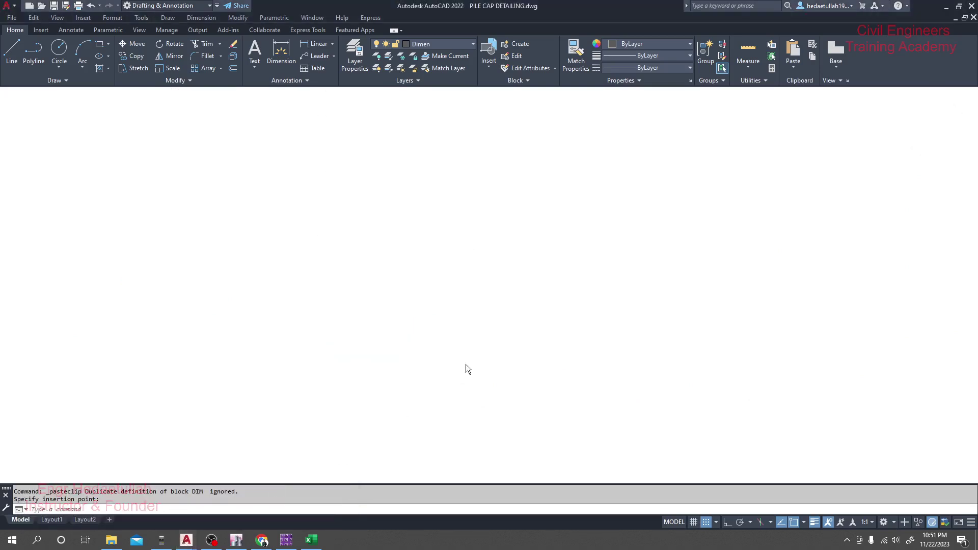
pyautogui.scroll(-5, 327, 294)
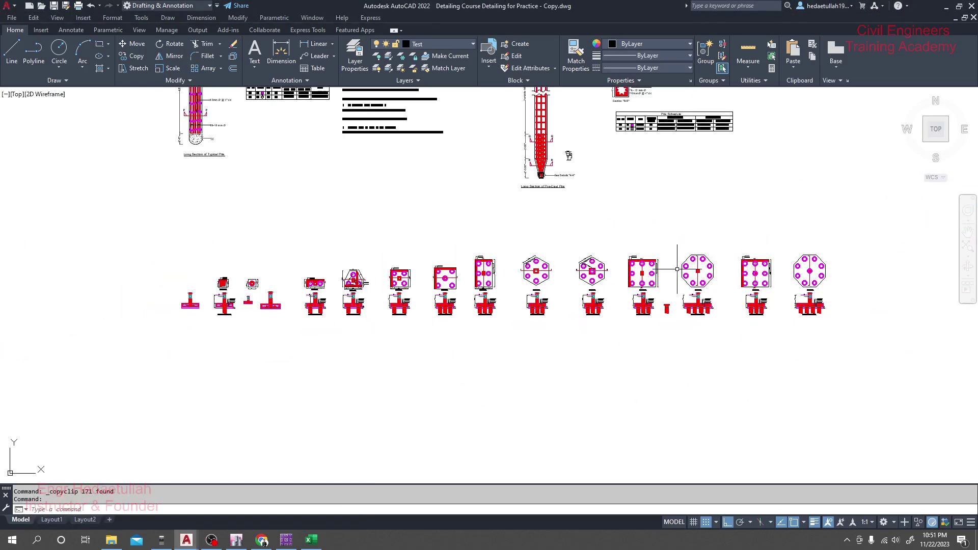
pyautogui.scroll(6, 652, 294)
pyautogui.moveTo(652, 295); pyautogui.dragTo(531, 221, button='middle')
pyautogui.scroll(-2, 530, 223)
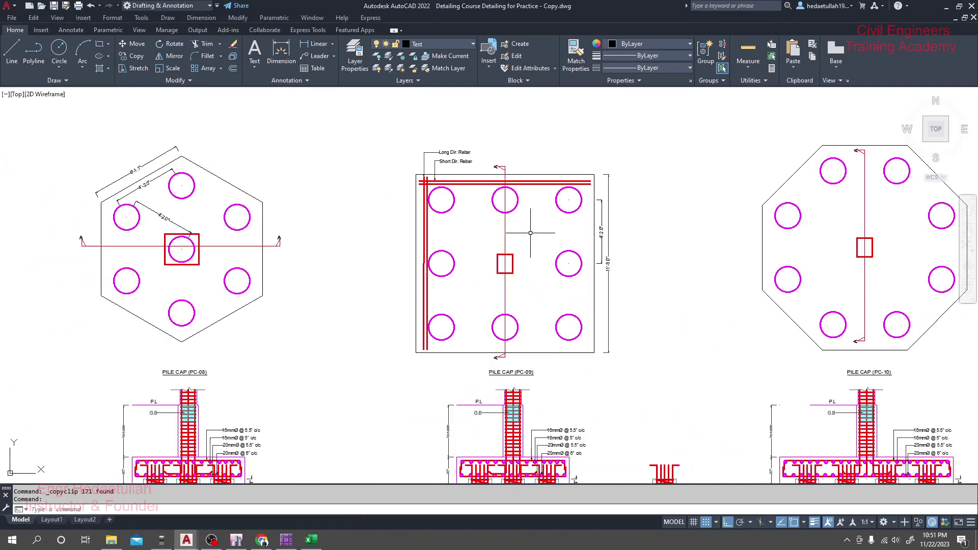
pyautogui.scroll(2, 509, 174)
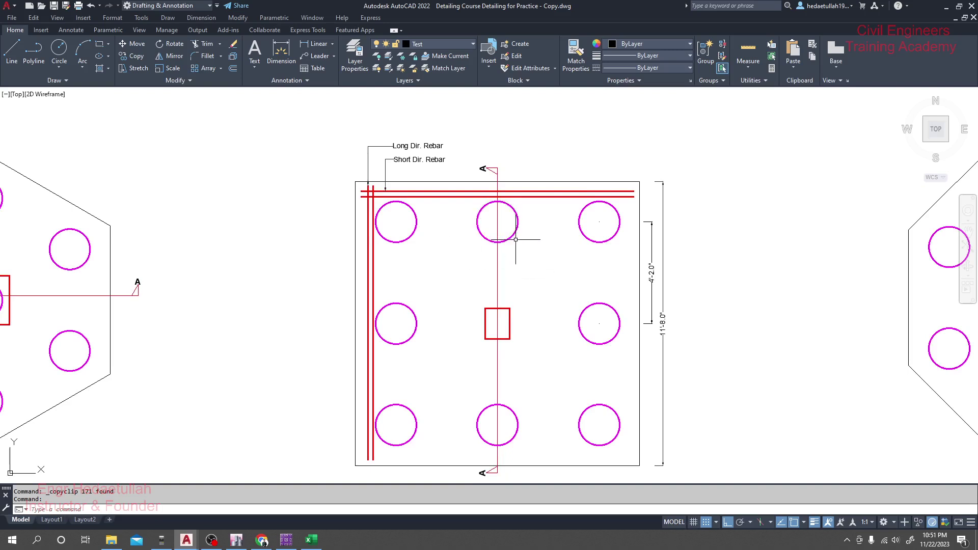
pyautogui.scroll(-2, 542, 261)
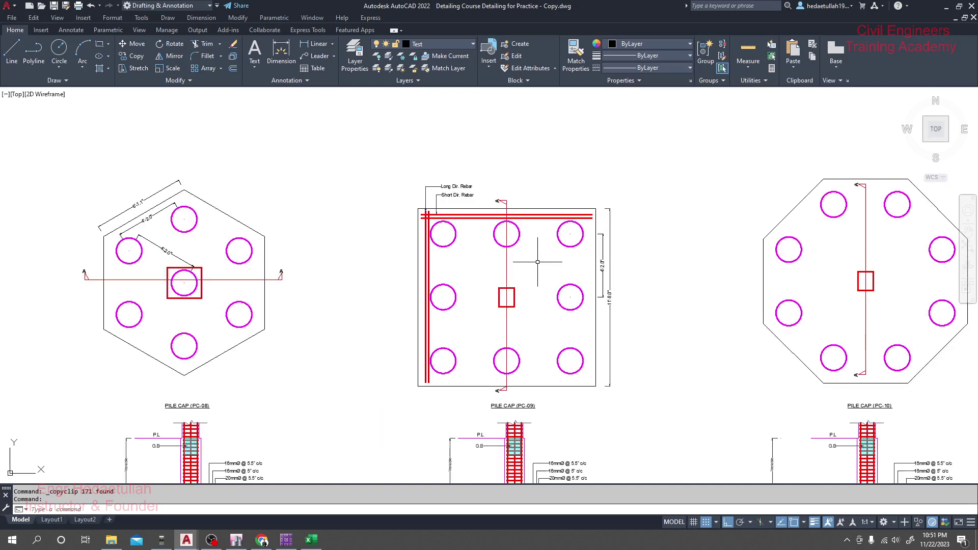
pyautogui.moveTo(540, 318); pyautogui.dragTo(541, 292, button='middle')
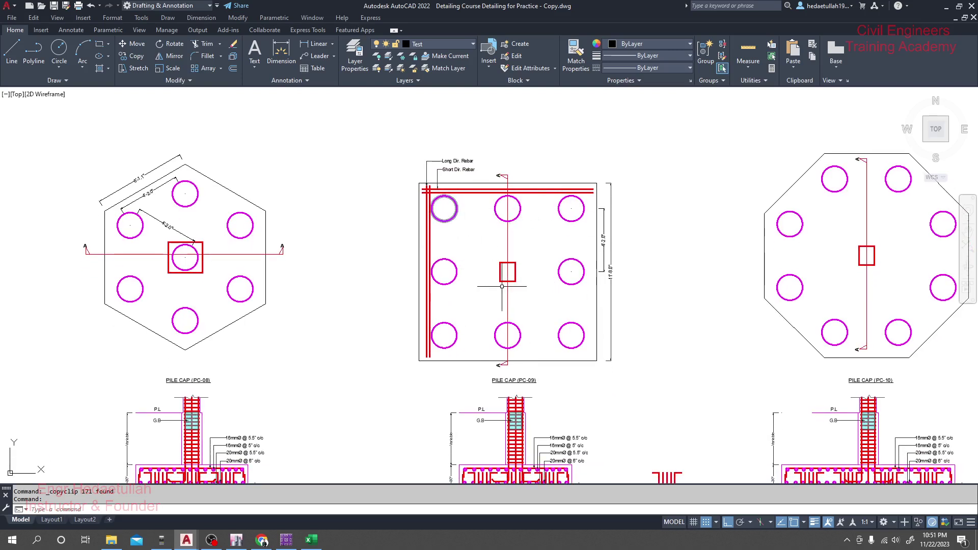
pyautogui.moveTo(457, 218); pyautogui.dragTo(462, 217, button='middle')
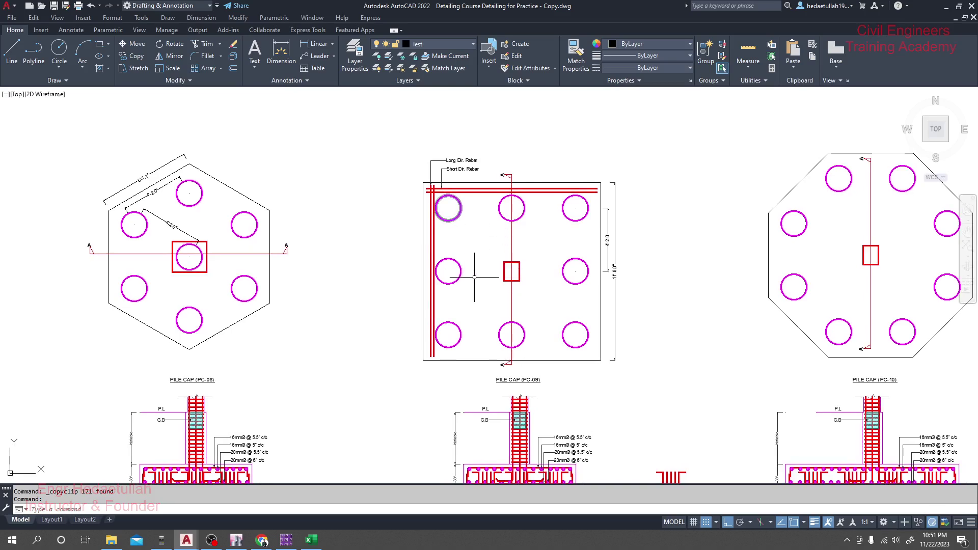
pyautogui.scroll(-2, 474, 278)
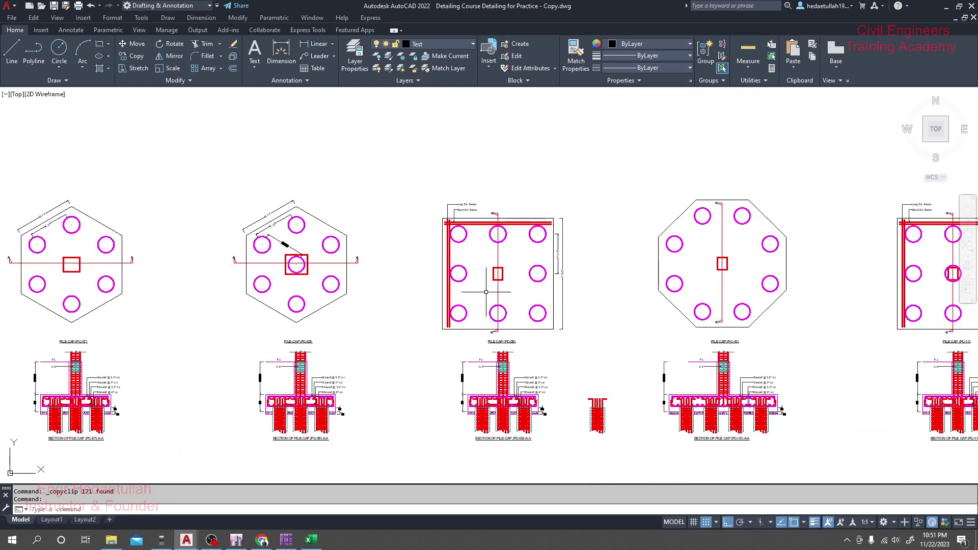
# Switch to PILE FOUNDATION LAYOUT WITH DESIGN.dwg and check the dimensions of the core wall against the surrounding columns.
pyautogui.click(187, 540)
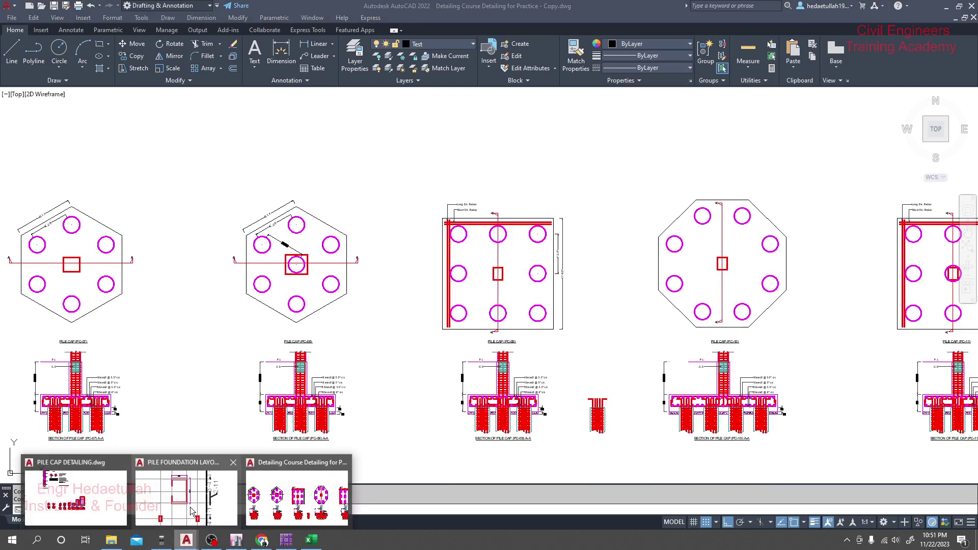
pyautogui.click(192, 511)
pyautogui.moveTo(461, 278); pyautogui.dragTo(487, 338, button='middle')
pyautogui.scroll(-4, 471, 268)
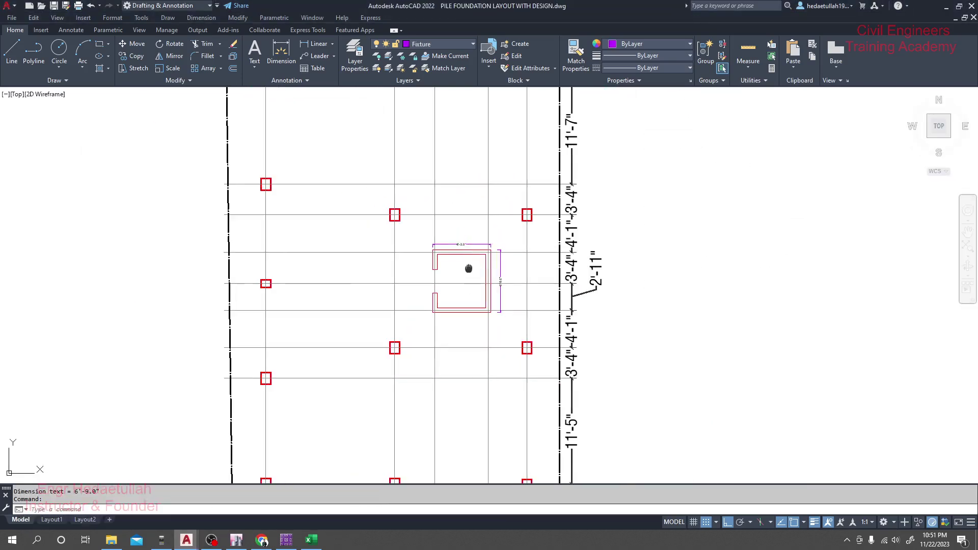
pyautogui.scroll(4, 466, 267)
pyautogui.moveTo(464, 267); pyautogui.dragTo(461, 267, button='middle')
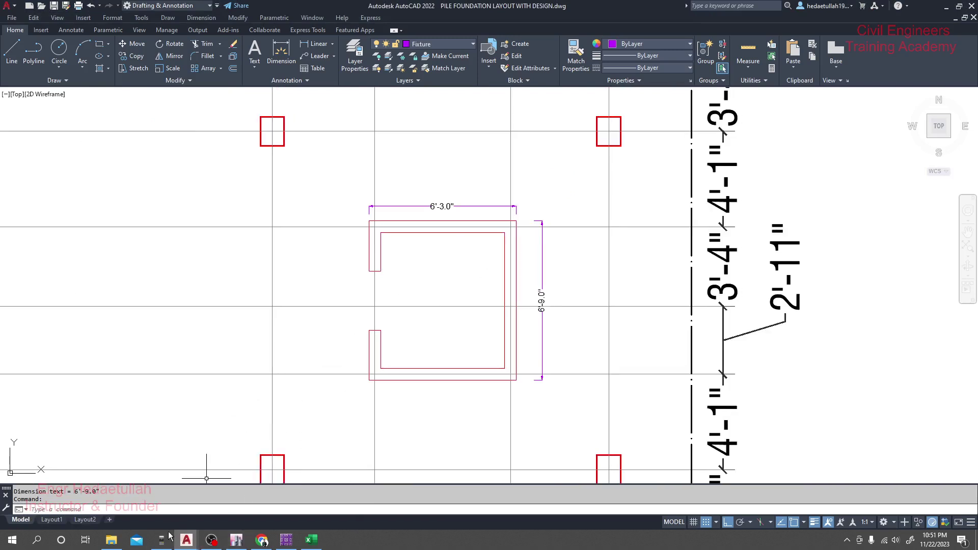
# Return to Detailing Course Detailing for Practice - Copy.dwg and copy the plan and section of pile cap PC-09 to the clipboard.
pyautogui.click(193, 533)
pyautogui.click(264, 480)
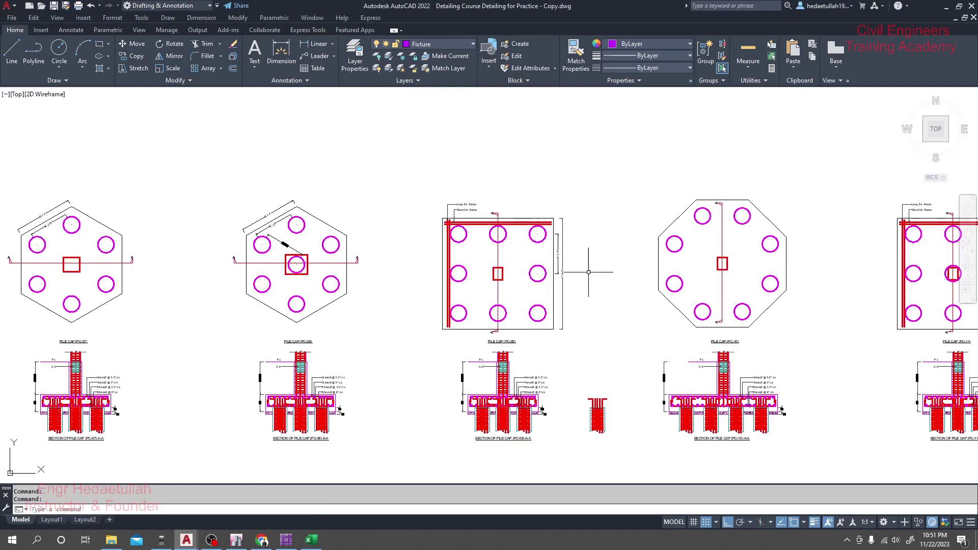
pyautogui.scroll(4, 586, 265)
pyautogui.scroll(-2, 581, 266)
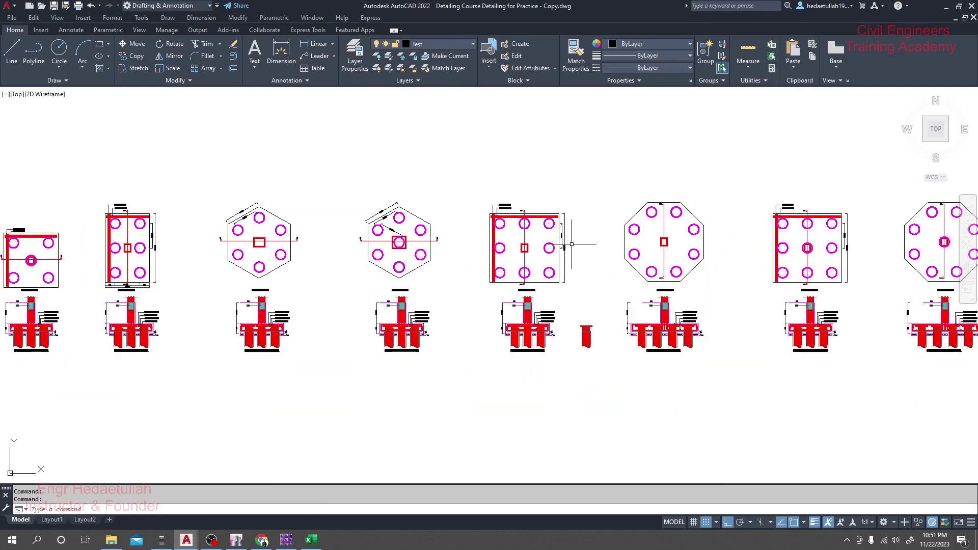
pyautogui.moveTo(564, 244); pyautogui.dragTo(547, 240, button='middle')
pyautogui.click(559, 157)
pyautogui.moveTo(574, 216)
pyautogui.mouseDown()
pyautogui.moveTo(548, 350)
pyautogui.moveTo(505, 388)
pyautogui.moveTo(456, 379)
pyautogui.moveTo(443, 322)
pyautogui.moveTo(456, 175)
pyautogui.mouseUp()
pyautogui.hotkey('ctrl', 'c')
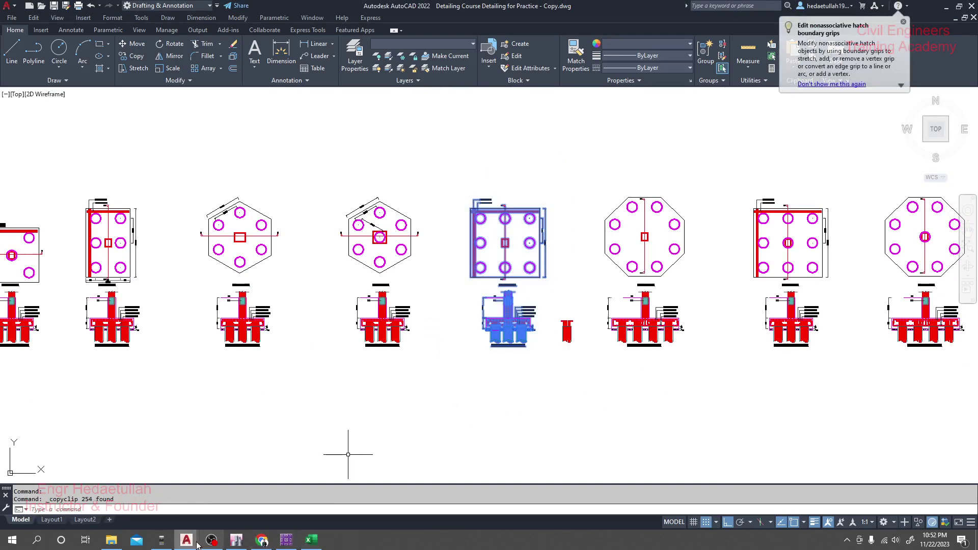
# Paste the PC-09 plan and section into PILE CAP DETAILING.dwg in the free space below the row of pile caps.
pyautogui.moveTo(186, 541)
pyautogui.click(100, 506)
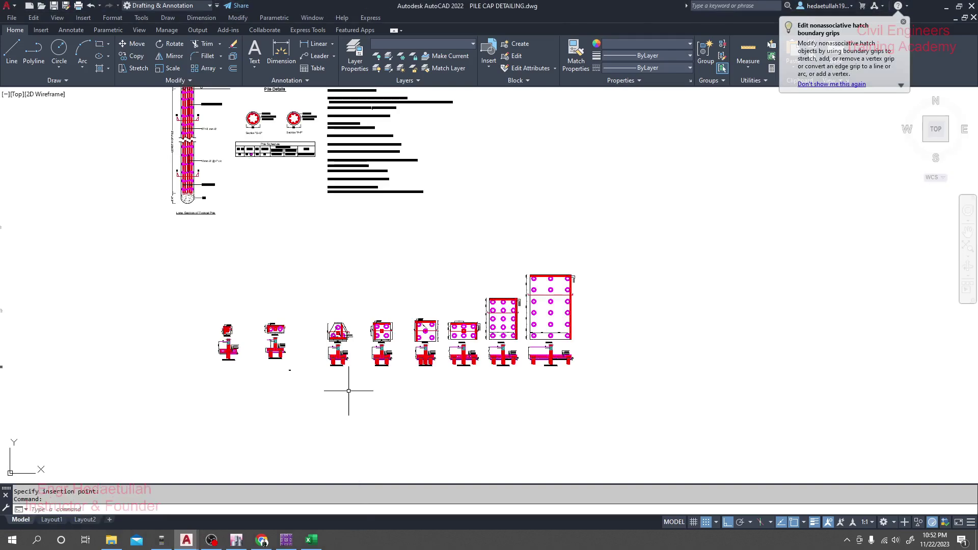
pyautogui.scroll(-2, 339, 393)
pyautogui.moveTo(339, 393); pyautogui.dragTo(371, 328, button='middle')
pyautogui.hotkey('ctrl', 'v')
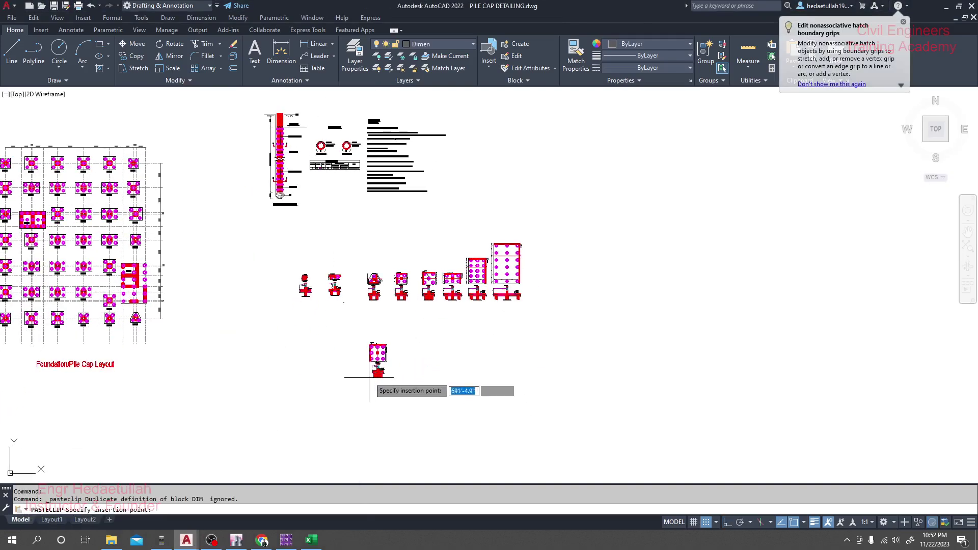
pyautogui.click(370, 368)
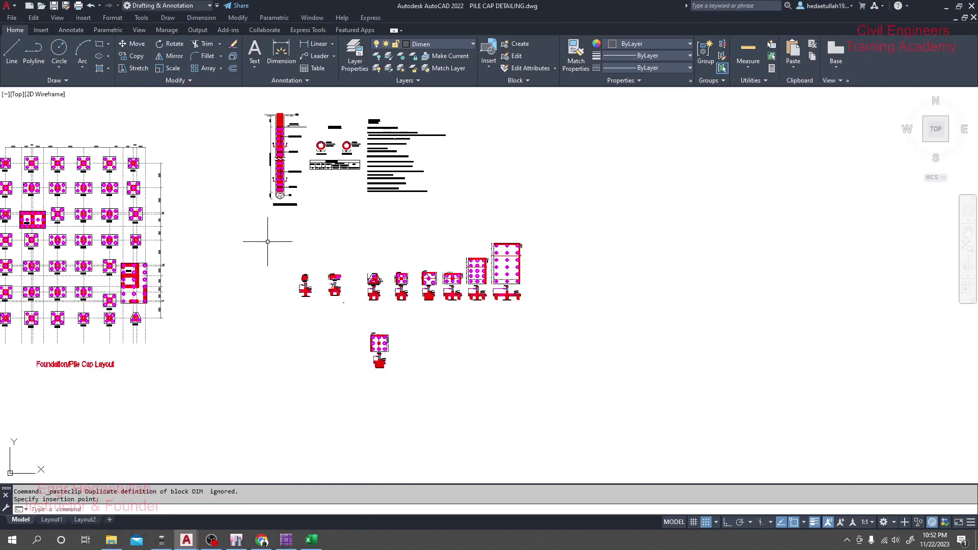
# Close the drawing Detailing Course Detailing for Practice - Copy.dwg and go back to the pile foundation layout drawing.
pyautogui.moveTo(188, 541)
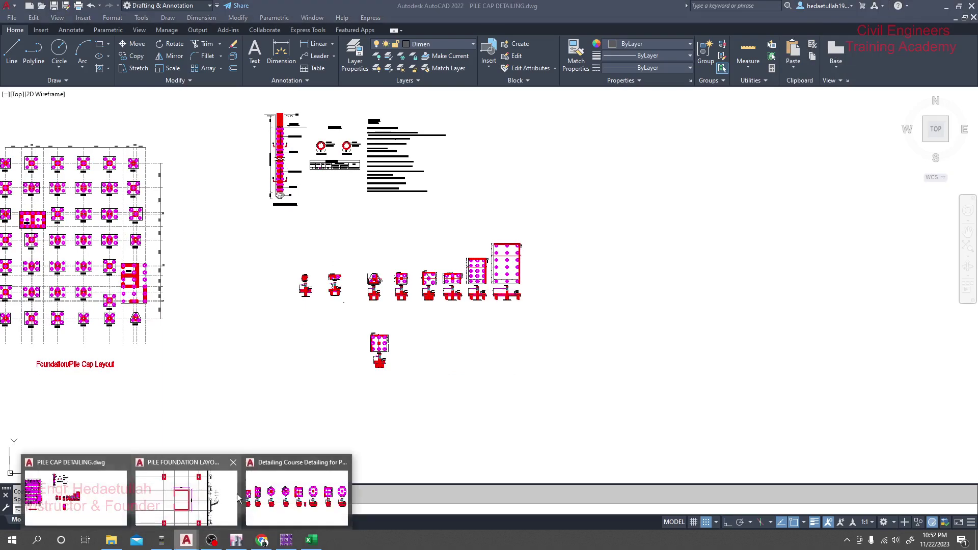
pyautogui.click(284, 504)
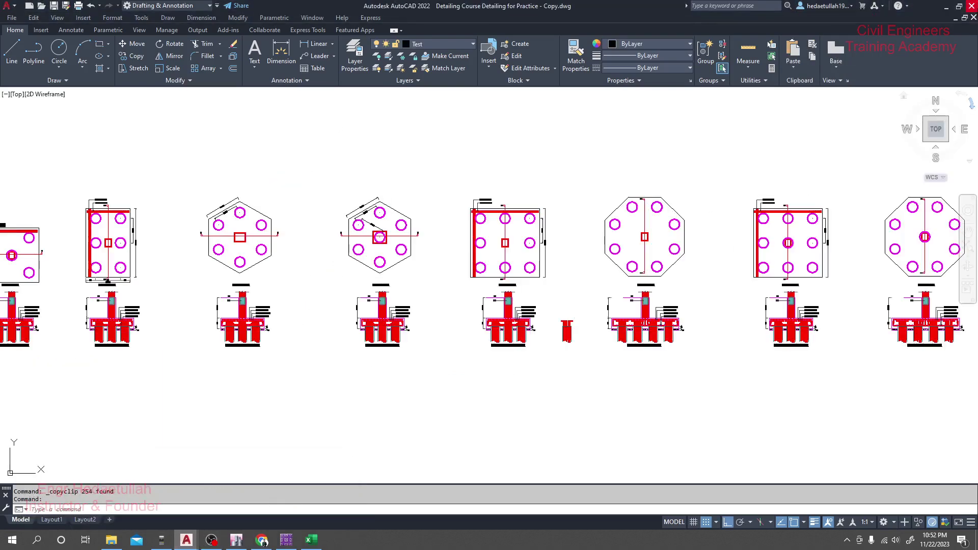
pyautogui.hotkey('ctrl', 'q')
pyautogui.click(521, 295)
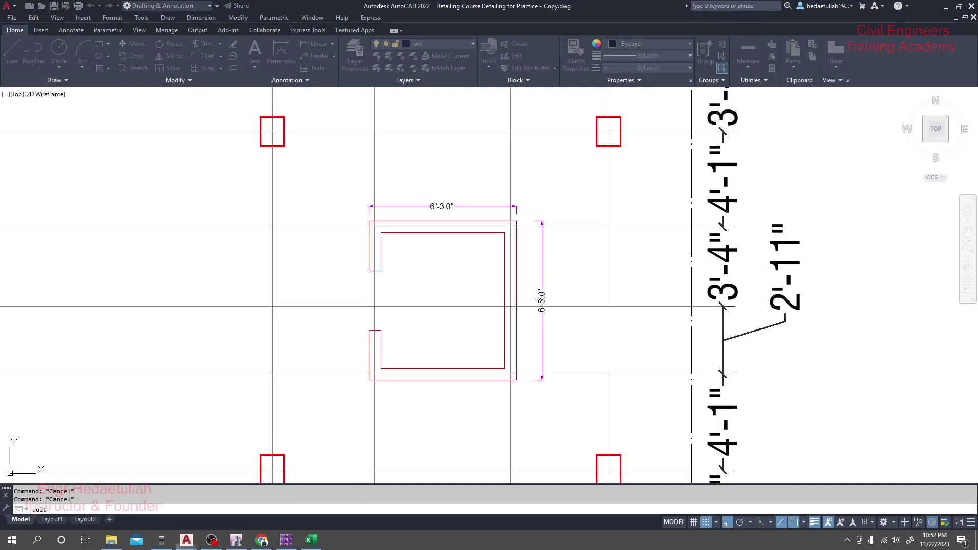
pyautogui.click(562, 295)
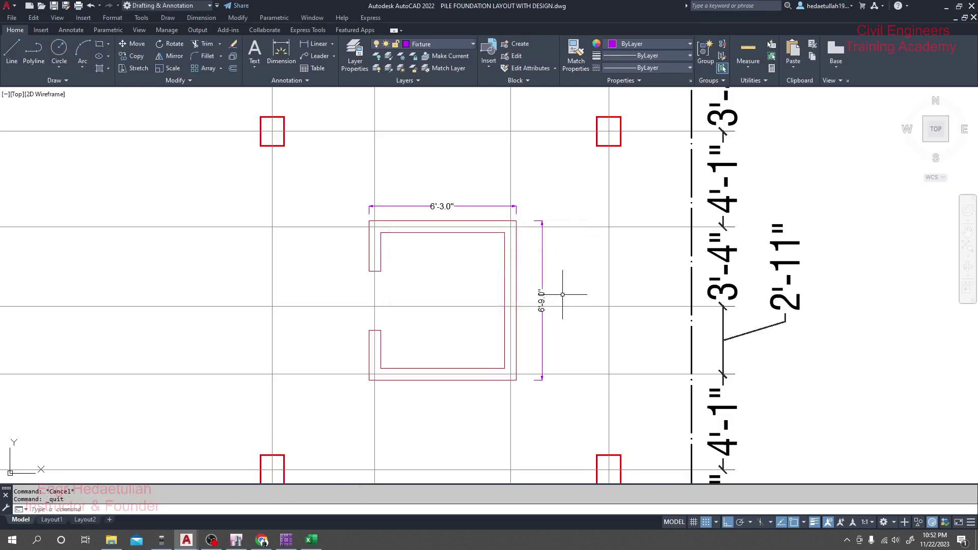
# Examine the core wall, the columns around it and the overall pile cap layout plan.
pyautogui.moveTo(454, 280); pyautogui.dragTo(439, 280, button='middle')
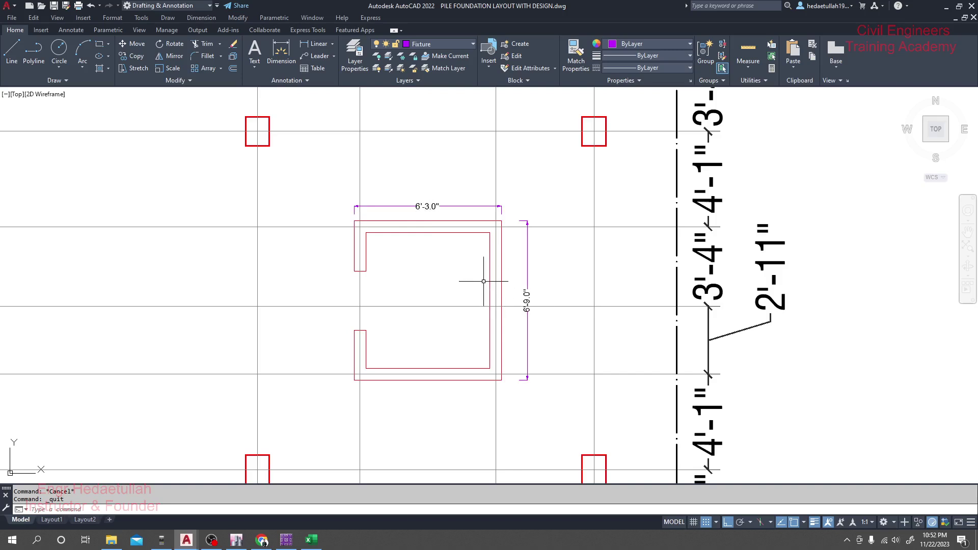
pyautogui.scroll(-4, 482, 279)
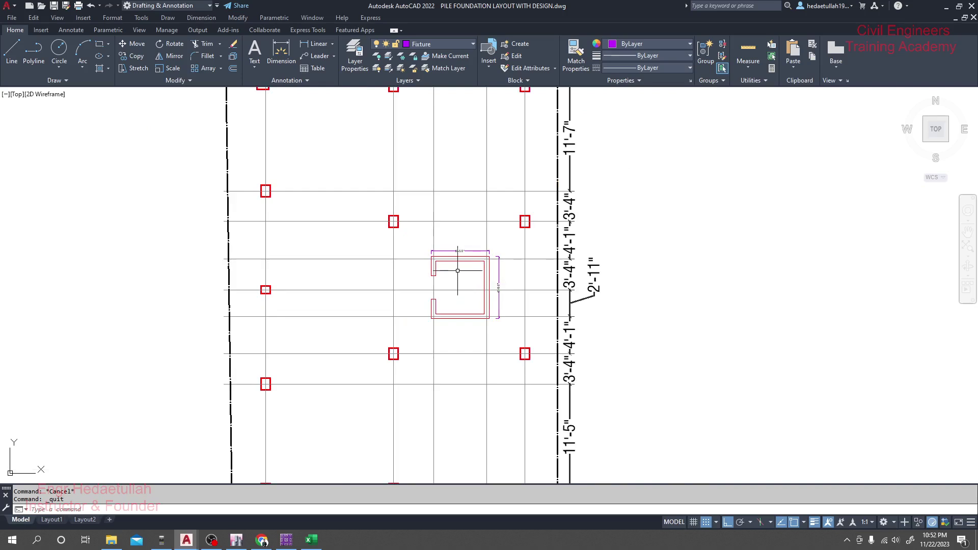
pyautogui.moveTo(458, 282); pyautogui.dragTo(452, 297, button='middle')
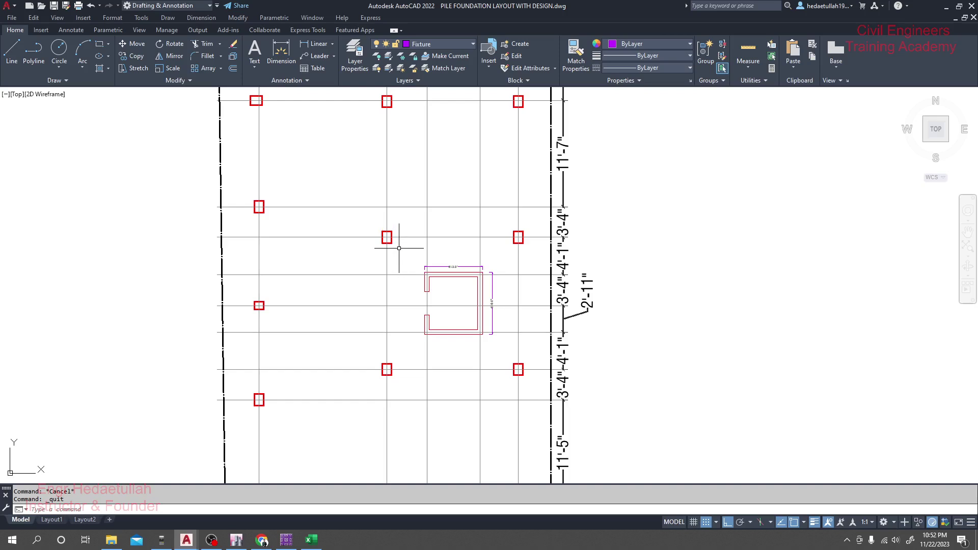
pyautogui.scroll(2, 399, 248)
pyautogui.moveTo(405, 248); pyautogui.dragTo(388, 233, button='middle')
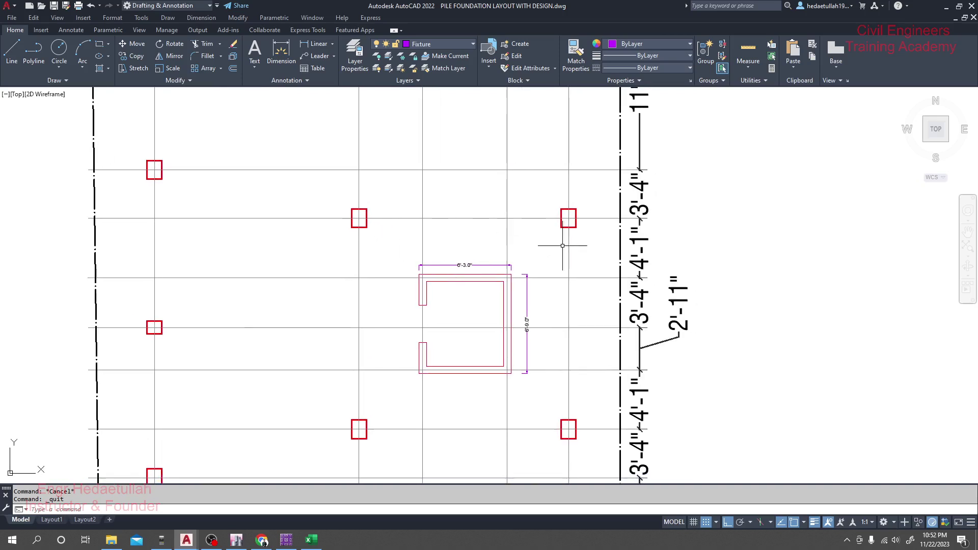
pyautogui.scroll(-2, 739, 270)
pyautogui.scroll(-2, 787, 288)
pyautogui.moveTo(787, 288); pyautogui.dragTo(509, 269, button='middle')
pyautogui.scroll(-3, 502, 282)
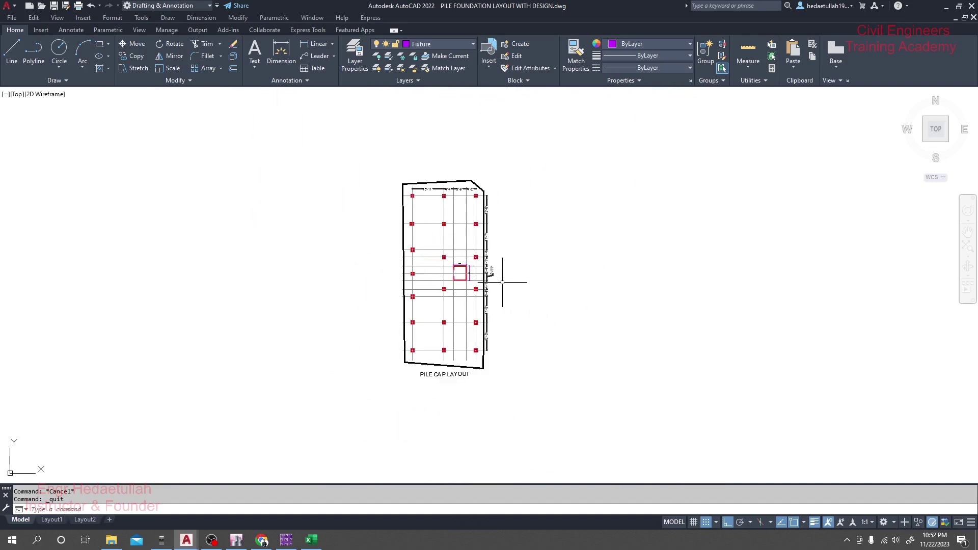
# Switch to the Excel workbook FXL8. Design Parameters and review the pile diameter, type and minimum spacing on the Pile Factor & Spacing sheet.
pyautogui.click(311, 539)
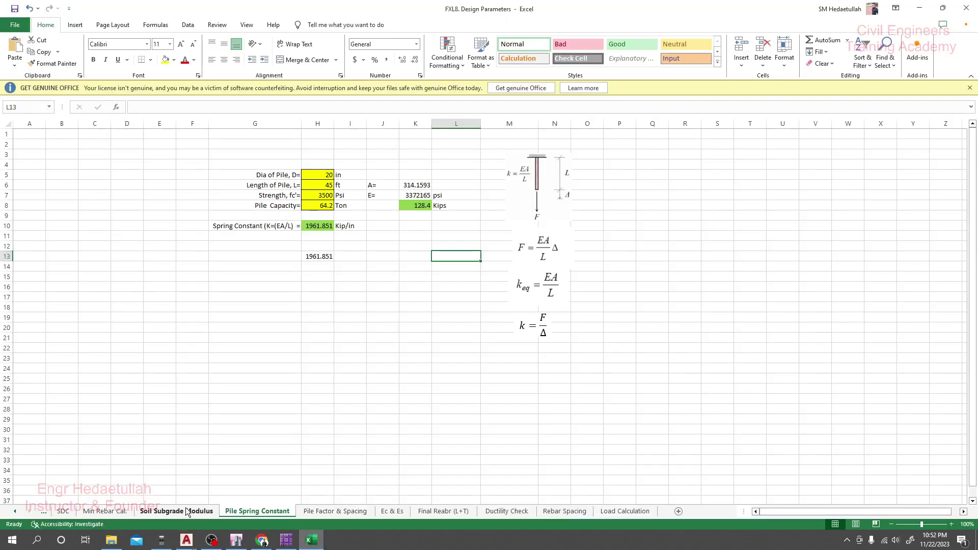
pyautogui.click(355, 511)
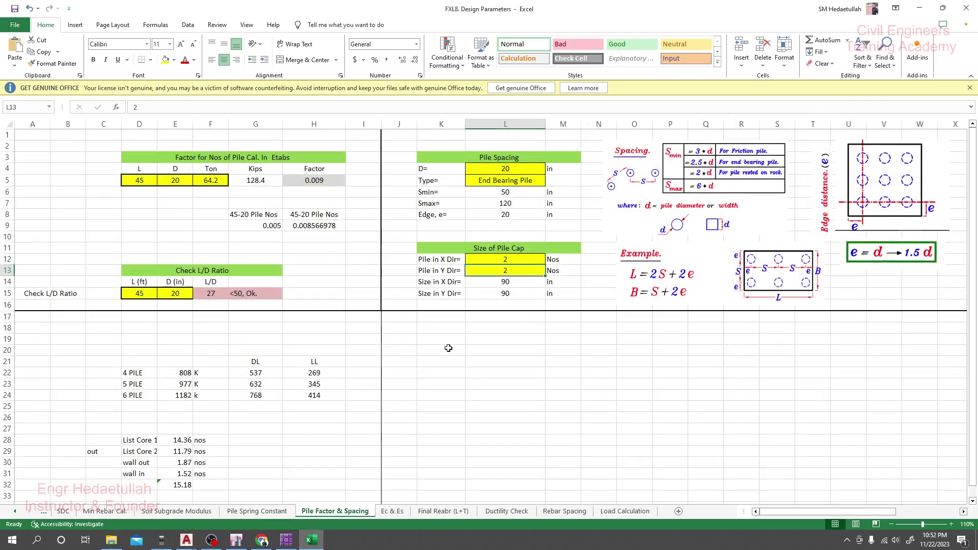
pyautogui.click(508, 182)
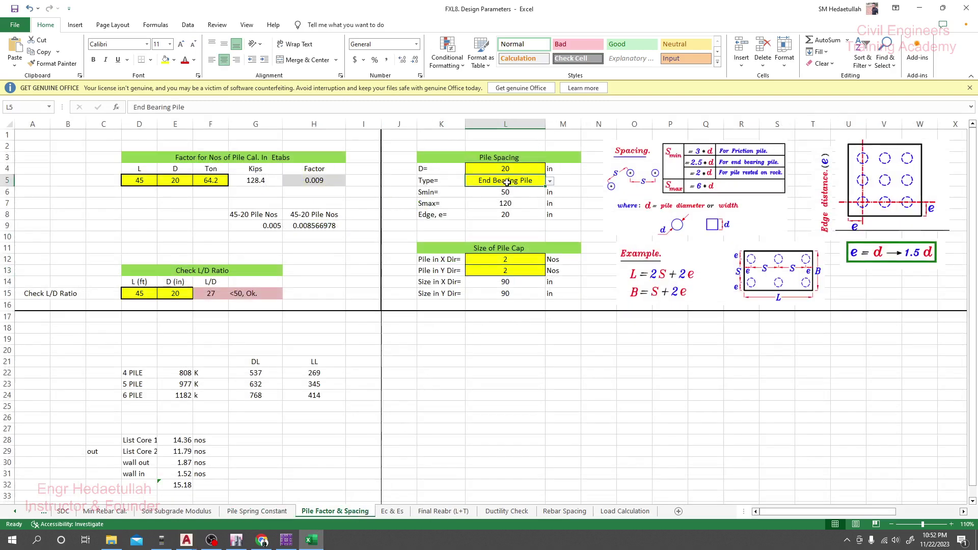
pyautogui.click(523, 169)
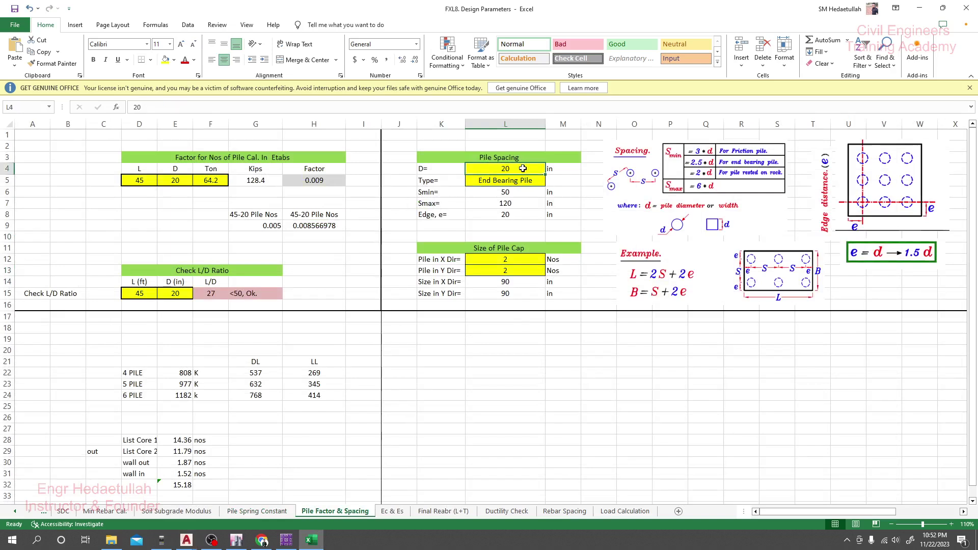
pyautogui.click(513, 193)
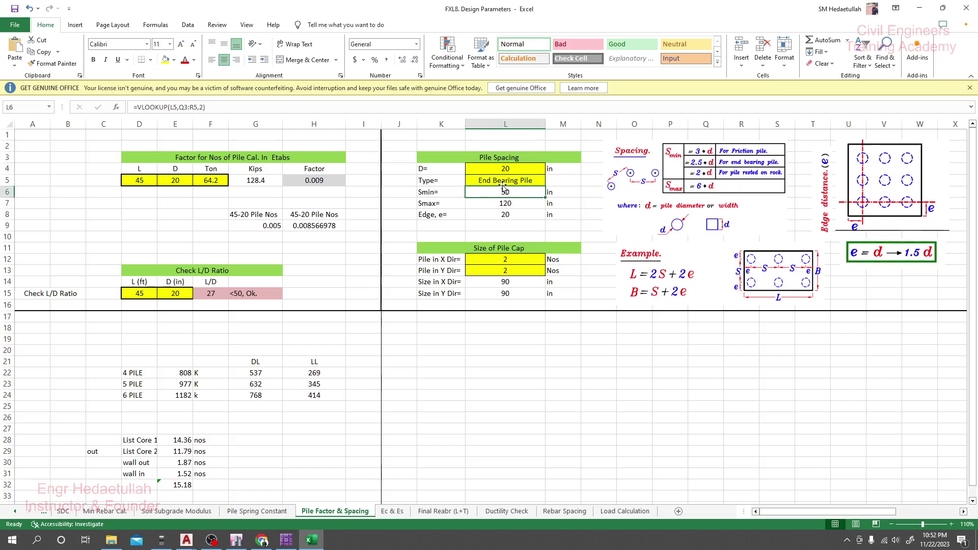
pyautogui.click(511, 354)
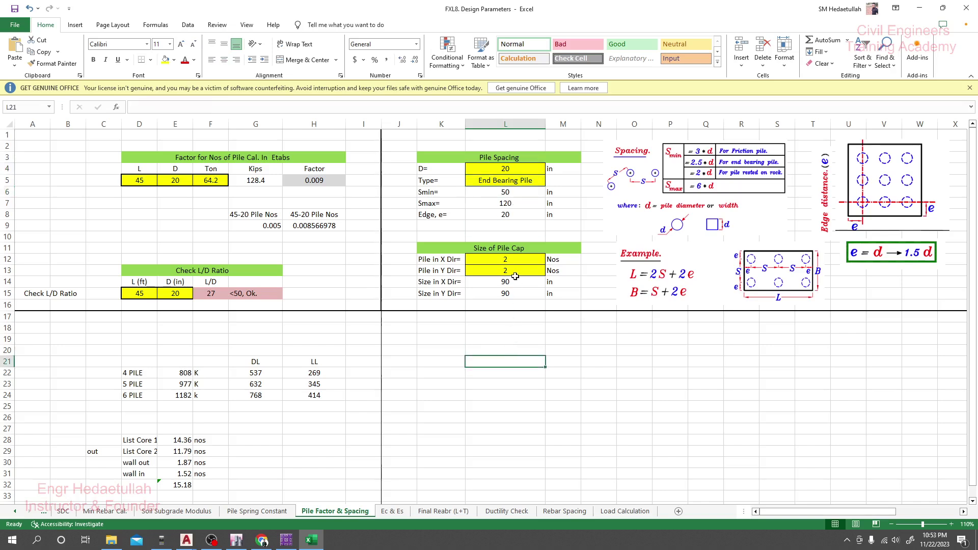
# Set the number of piles to 3 in the X direction and 3 in the Y direction for the pile cap size.
pyautogui.click(512, 261)
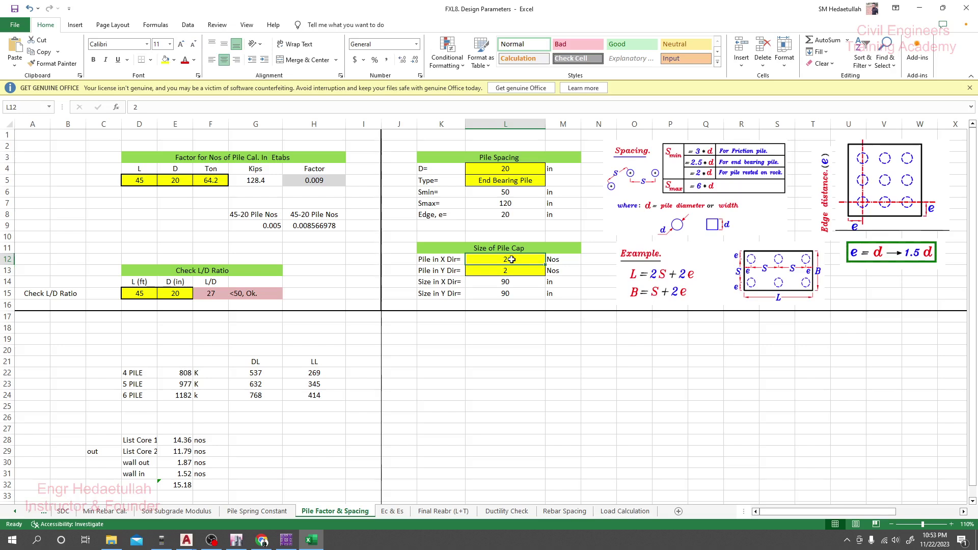
pyautogui.write('3')
pyautogui.click(509, 270)
pyautogui.write('3')
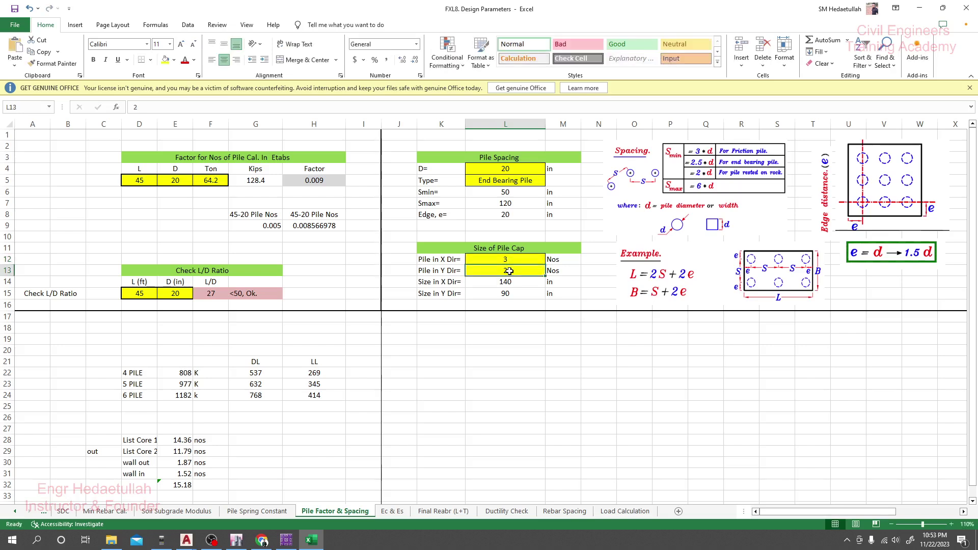
pyautogui.press('Return')
pyautogui.click(511, 352)
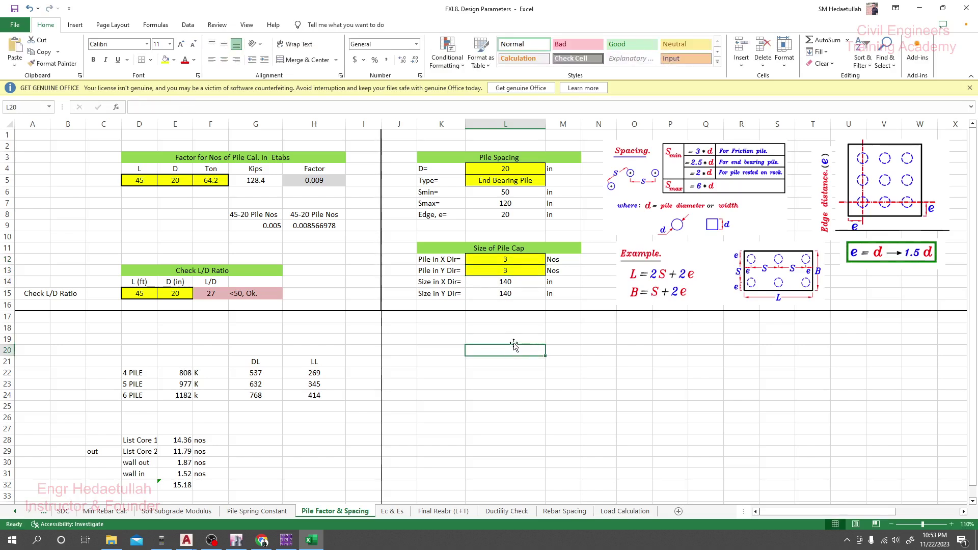
# Check the calculated pile cap size in the X direction and its formula.
pyautogui.click(504, 282)
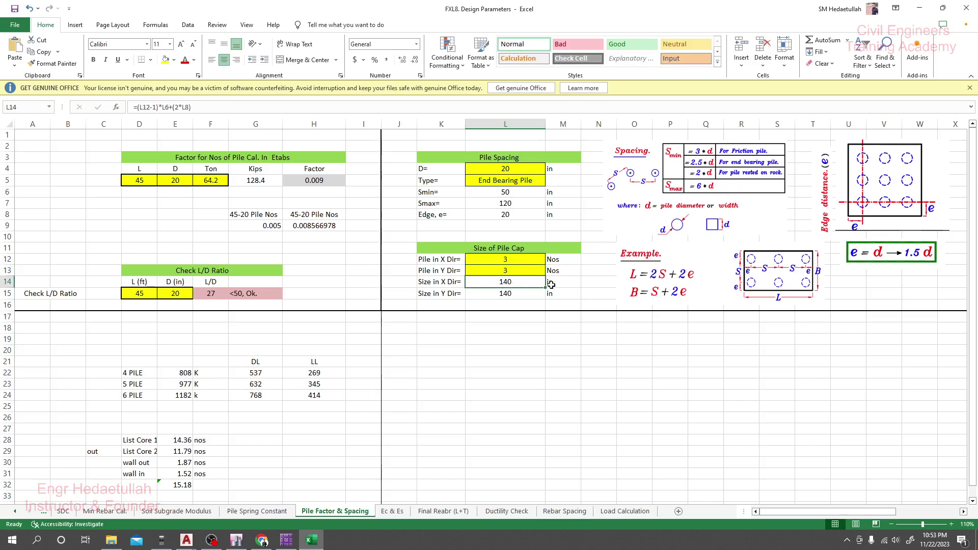
pyautogui.click(496, 346)
pyautogui.click(511, 282)
pyautogui.click(505, 372)
pyautogui.click(506, 284)
# Convert the cap size to feet with the calculator by computing 140÷12 as a decimal, and close the calculator.
pyautogui.click(161, 540)
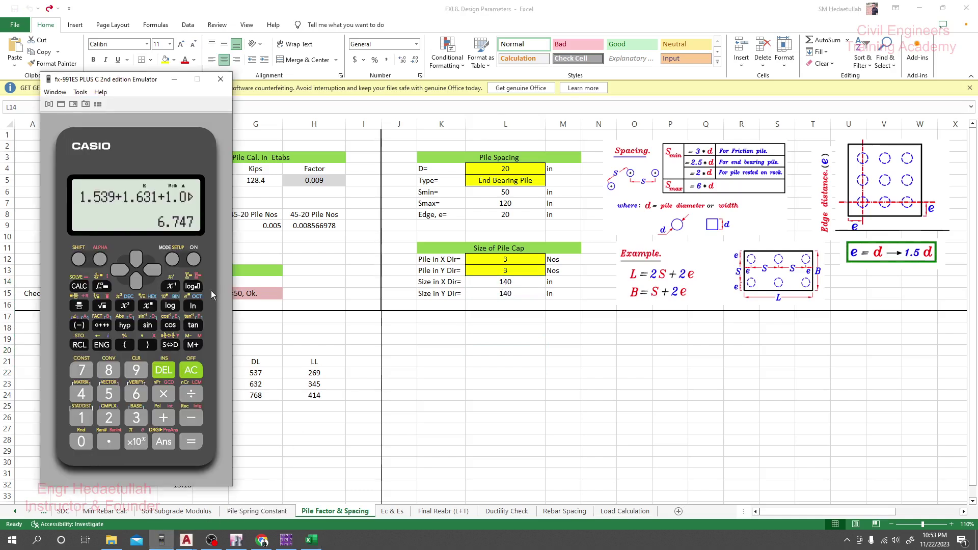
pyautogui.write('140/')
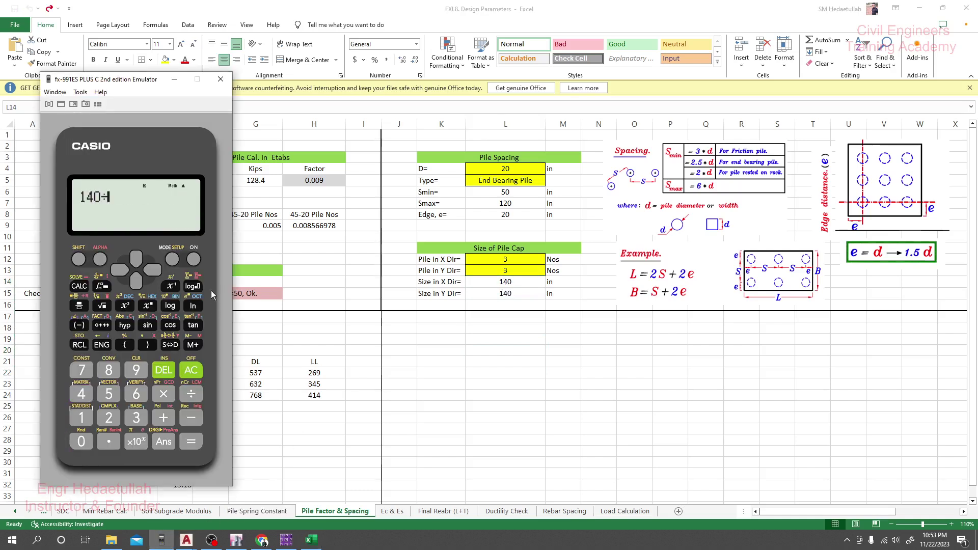
pyautogui.write('12')
pyautogui.press('Return')
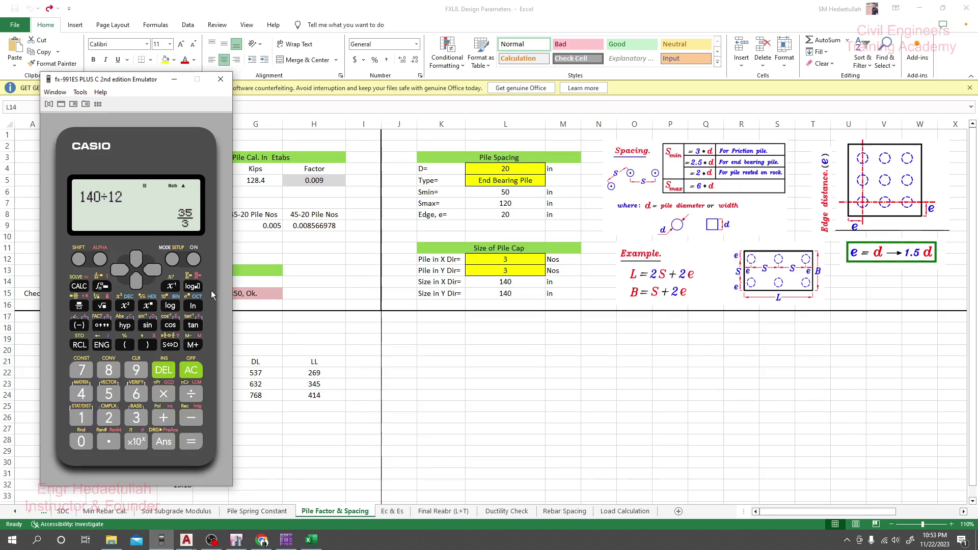
pyautogui.click(172, 345)
pyautogui.click(170, 345)
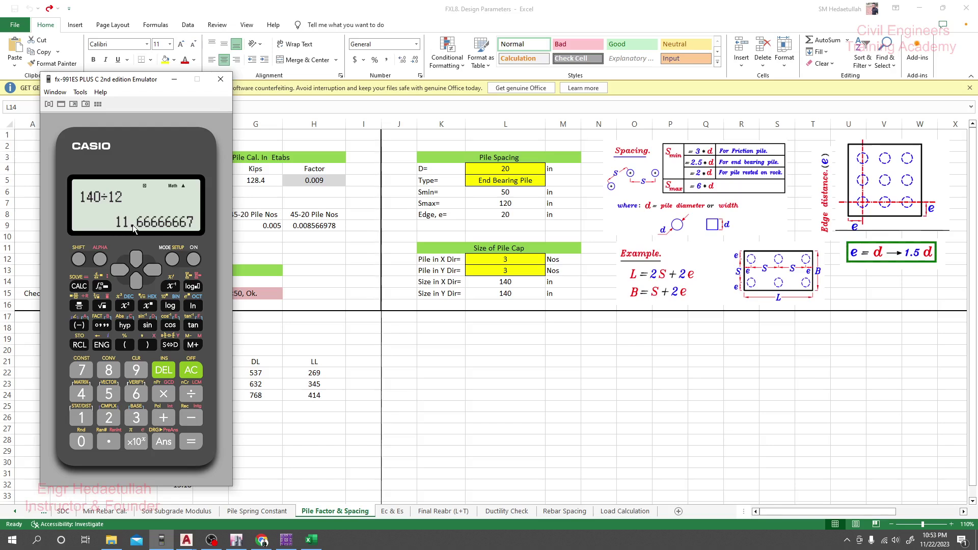
pyautogui.click(220, 84)
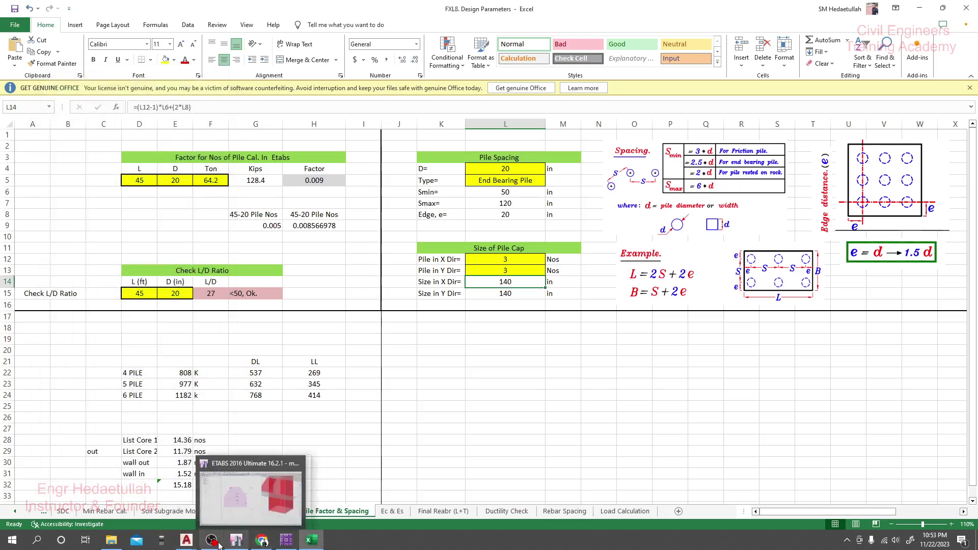
# Switch to the pile foundation layout drawing in AutoCAD and examine the core wall and the columns around it.
pyautogui.moveTo(187, 541)
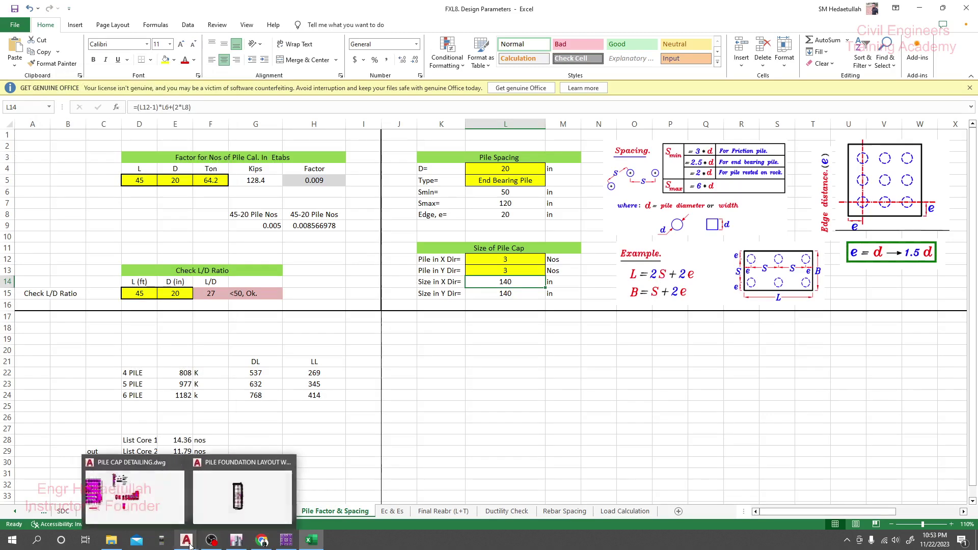
pyautogui.click(158, 499)
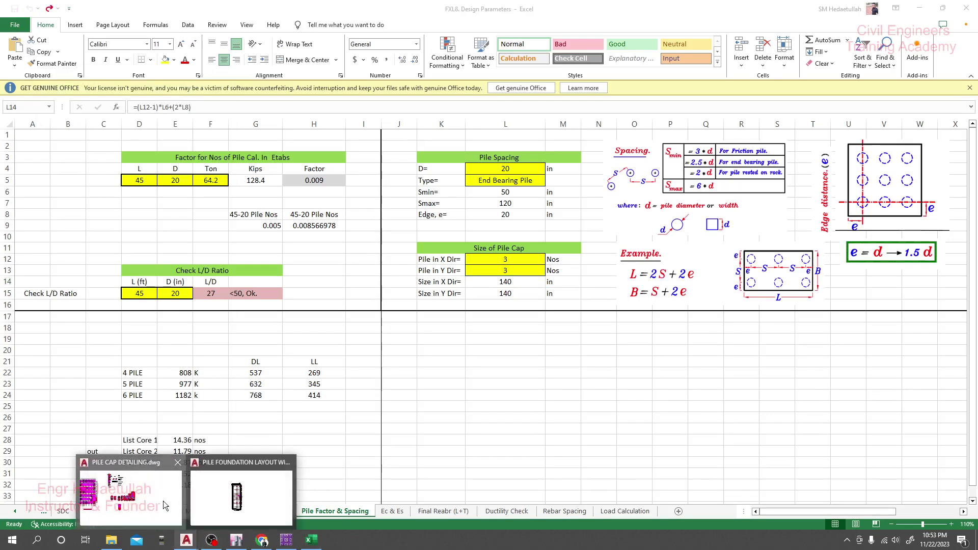
pyautogui.click(230, 502)
pyautogui.scroll(6, 456, 280)
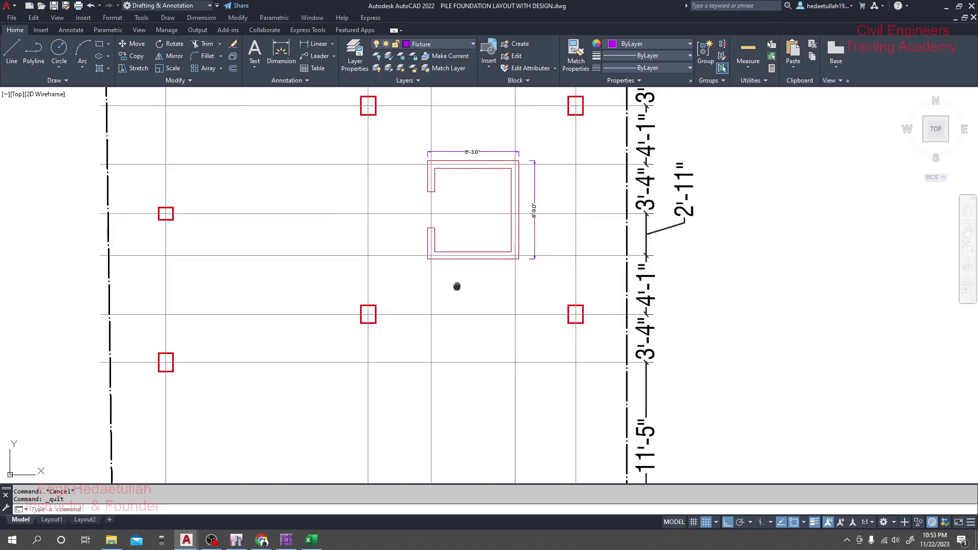
pyautogui.scroll(3, 384, 404)
pyautogui.scroll(-4, 397, 289)
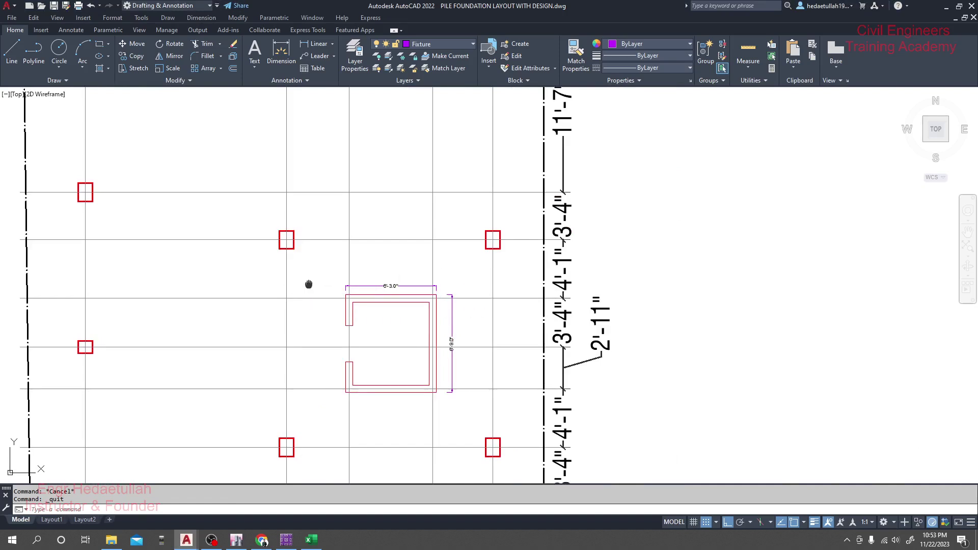
pyautogui.moveTo(311, 283)
pyautogui.mouseDown(button='middle')
pyautogui.moveTo(311, 251)
pyautogui.moveTo(277, 215)
pyautogui.mouseUp(button='middle')
pyautogui.scroll(2, 310, 246)
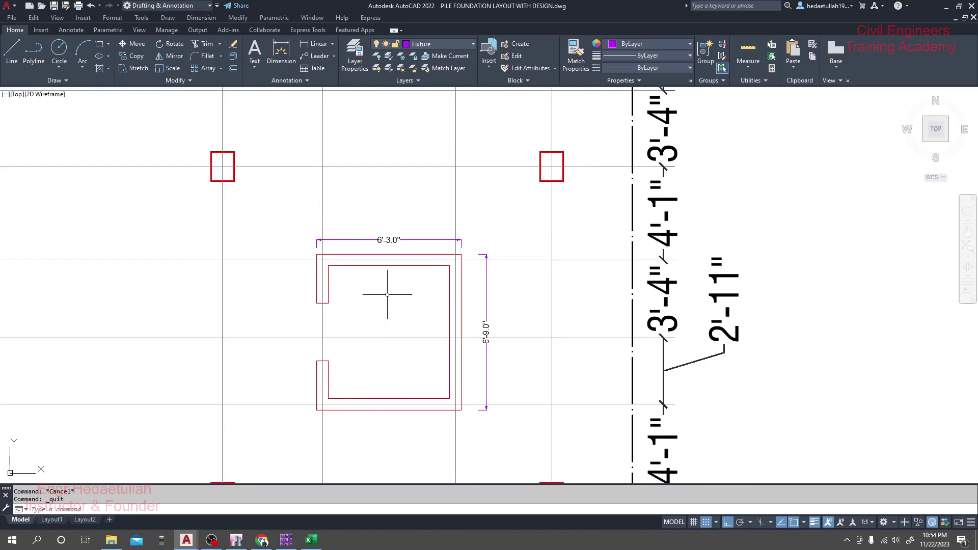
pyautogui.moveTo(387, 295); pyautogui.dragTo(376, 278, button='middle')
# Draw a 140 by 140 inch rectangle for the pile cap in the free space beside the pile cap layout plan.
pyautogui.scroll(-8, 376, 277)
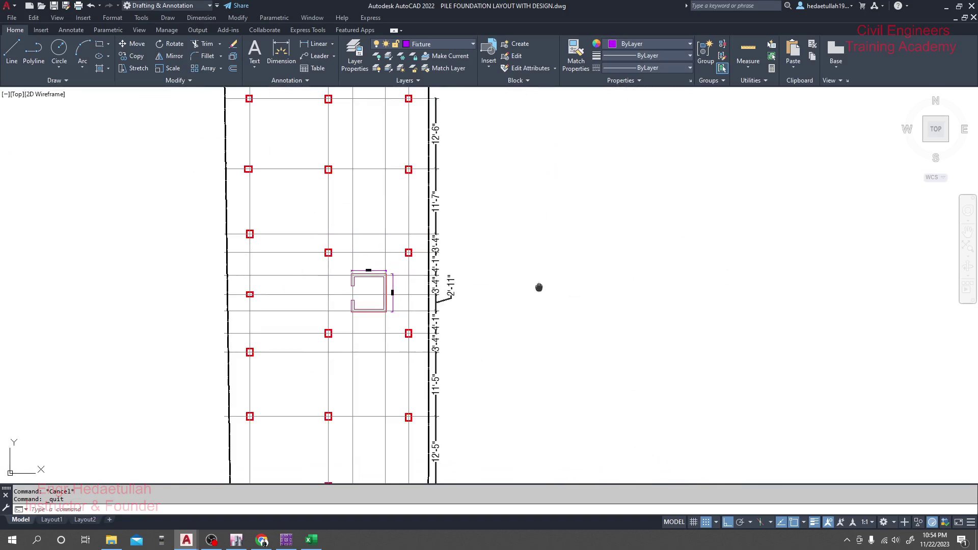
pyautogui.scroll(-4, 481, 284)
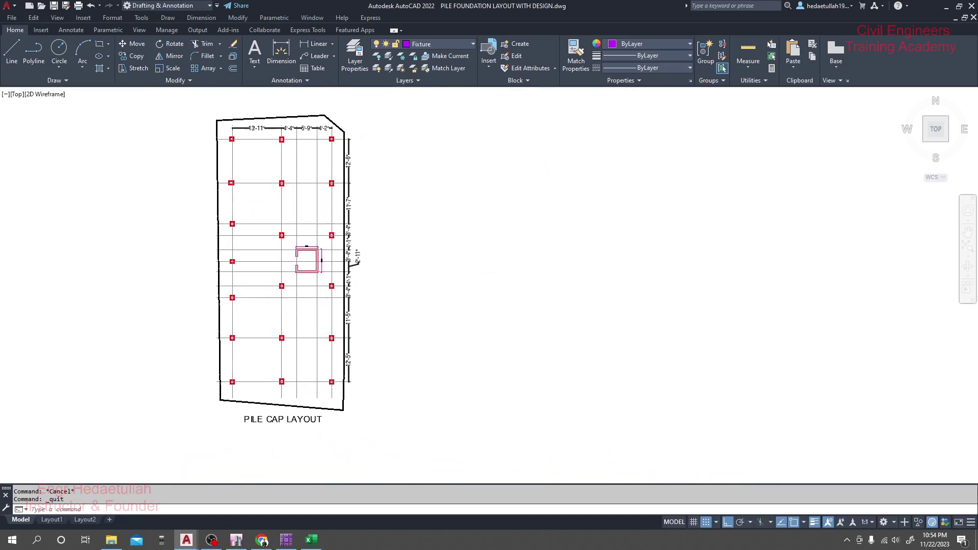
pyautogui.click(100, 44)
pyautogui.click(522, 257)
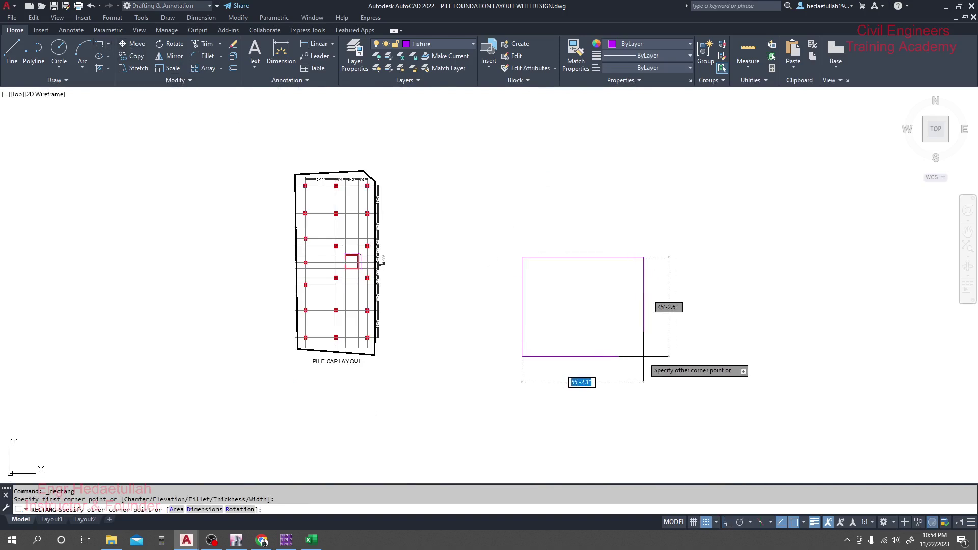
pyautogui.scroll(8, 571, 273)
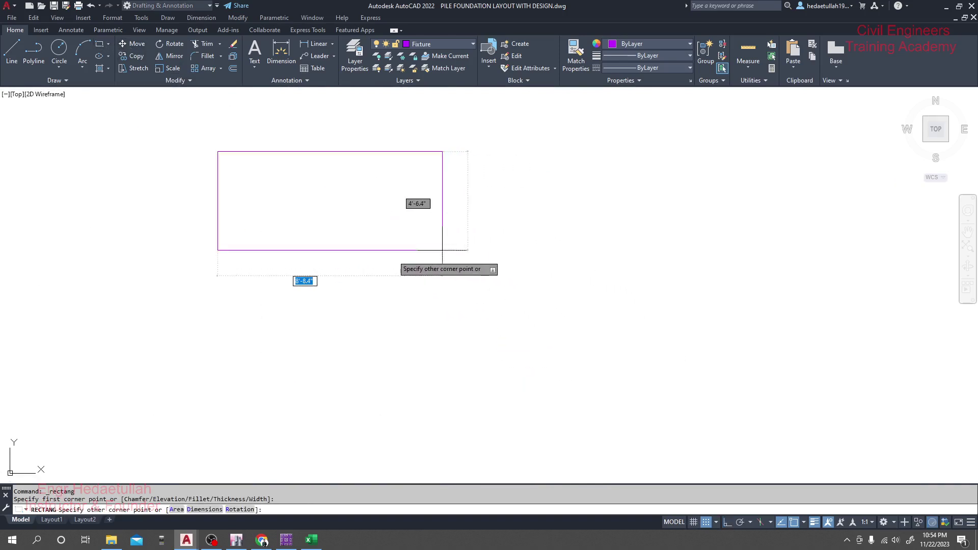
pyautogui.moveTo(372, 219); pyautogui.dragTo(610, 312, button='middle')
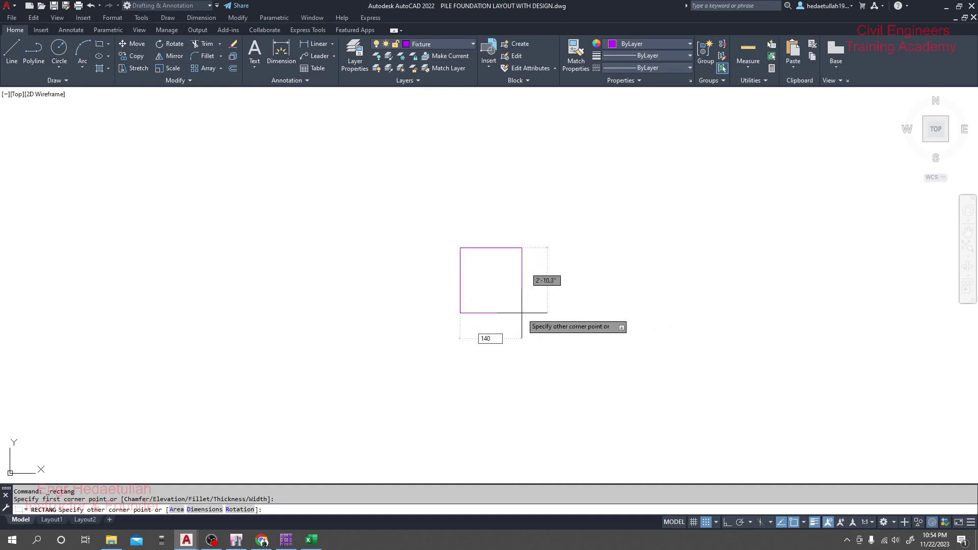
pyautogui.press('Tab')
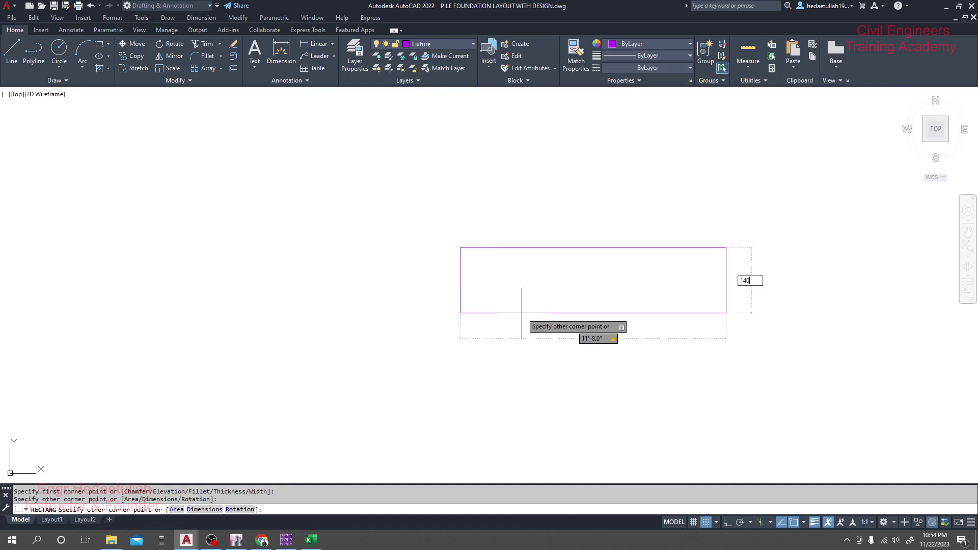
pyautogui.press('Return')
pyautogui.scroll(-10, 524, 315)
pyautogui.moveTo(524, 319); pyautogui.dragTo(551, 322, button='middle')
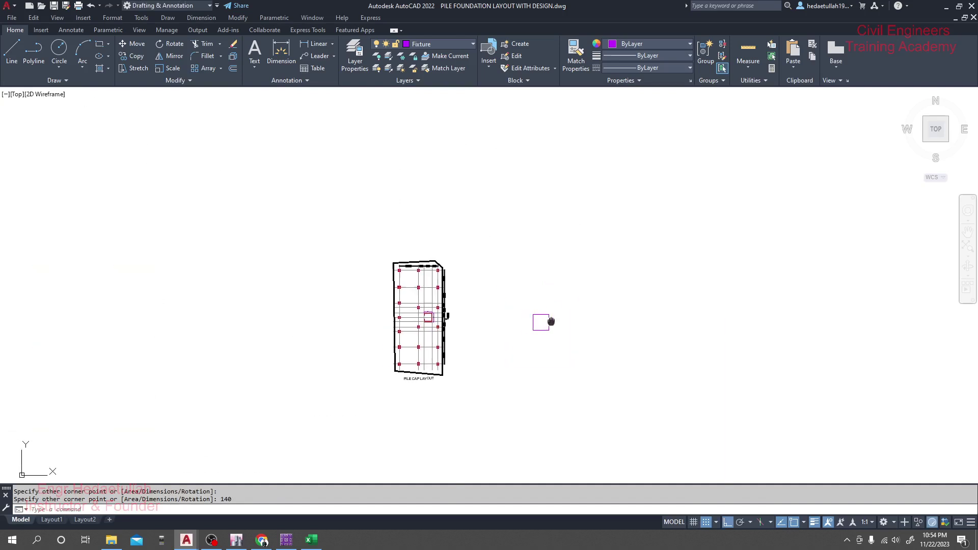
pyautogui.scroll(6, 552, 321)
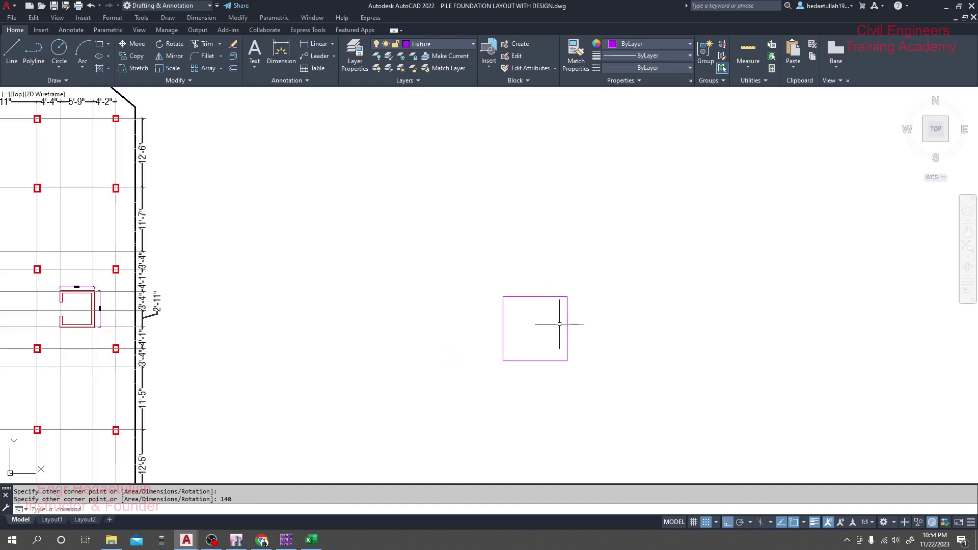
pyautogui.click(547, 296)
pyautogui.moveTo(459, 332)
pyautogui.mouseDown(button='middle')
pyautogui.moveTo(644, 344)
pyautogui.moveTo(643, 358)
pyautogui.mouseUp(button='middle')
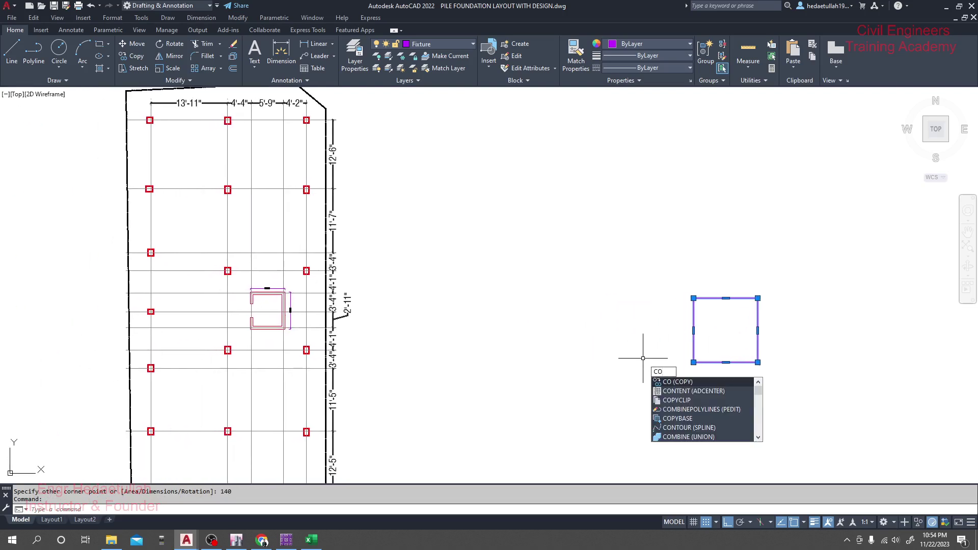
pyautogui.press('Return')
pyautogui.click(726, 330)
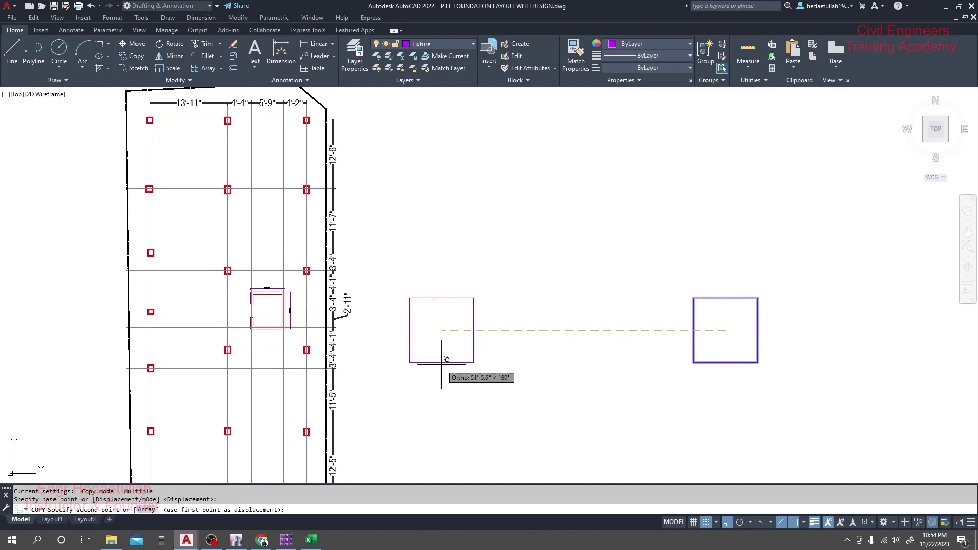
pyautogui.press('F8')
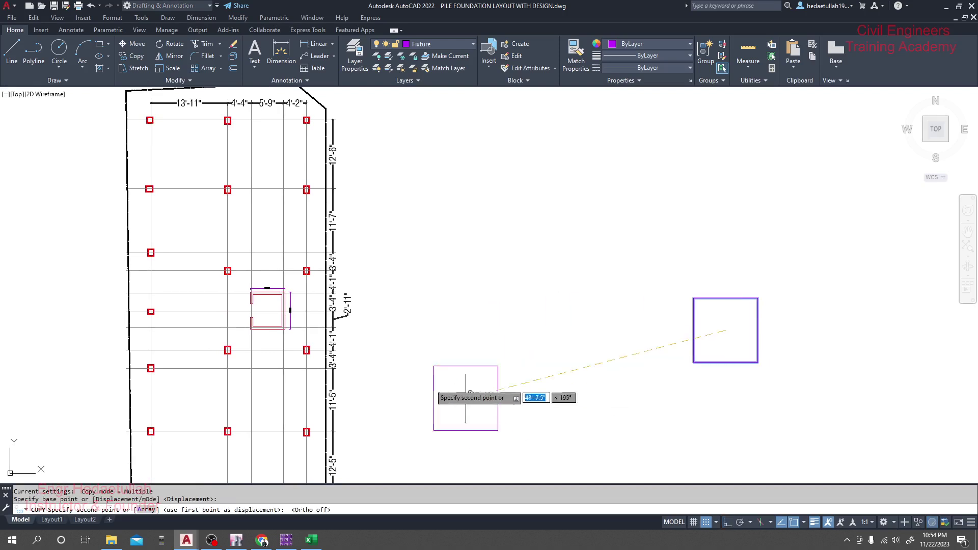
pyautogui.scroll(5, 517, 295)
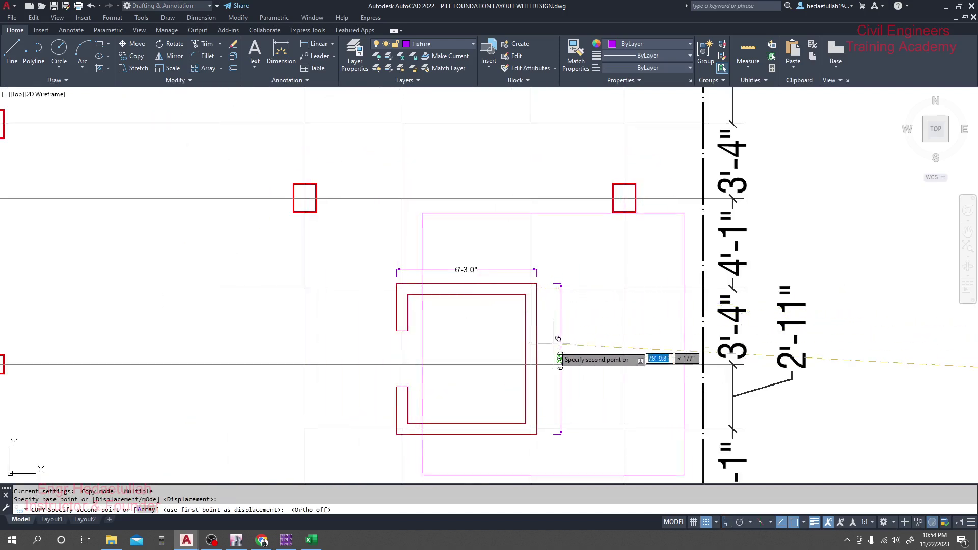
pyautogui.moveTo(530, 326); pyautogui.dragTo(415, 310, button='middle')
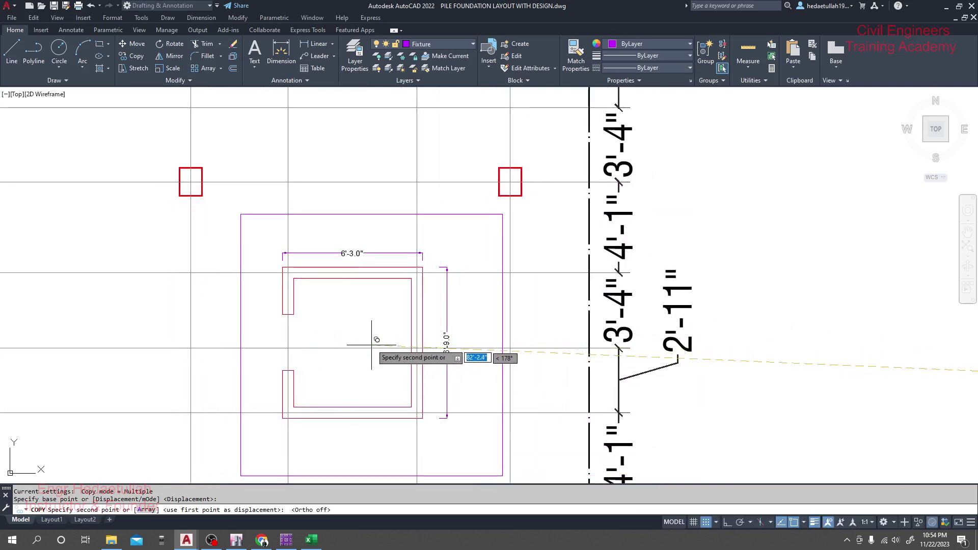
pyautogui.press('Escape')
# Draw a rectangle along the core wall's outer outline, from its upper-left corner to its lower-right corner.
pyautogui.scroll(-4, 367, 291)
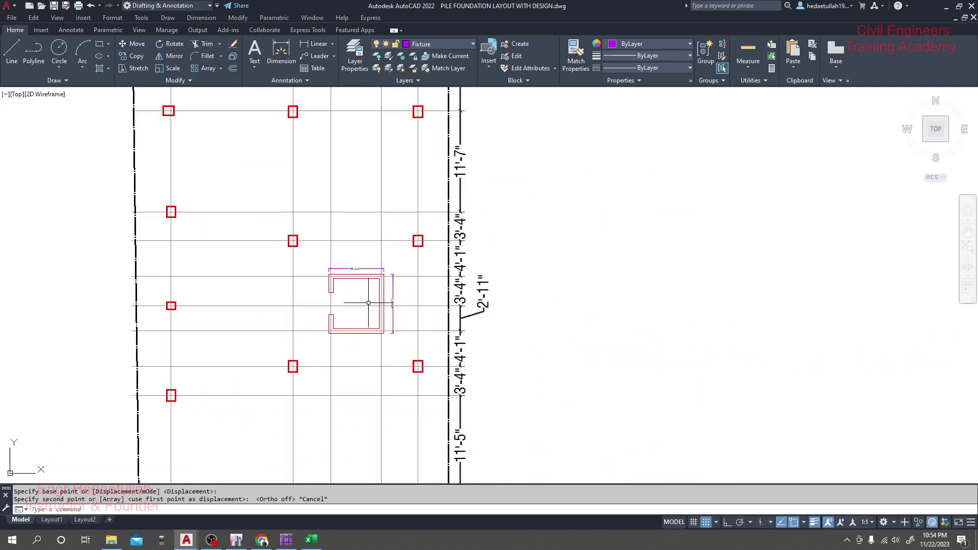
pyautogui.click(100, 44)
pyautogui.scroll(2, 290, 251)
pyautogui.moveTo(336, 283); pyautogui.dragTo(255, 179, button='middle')
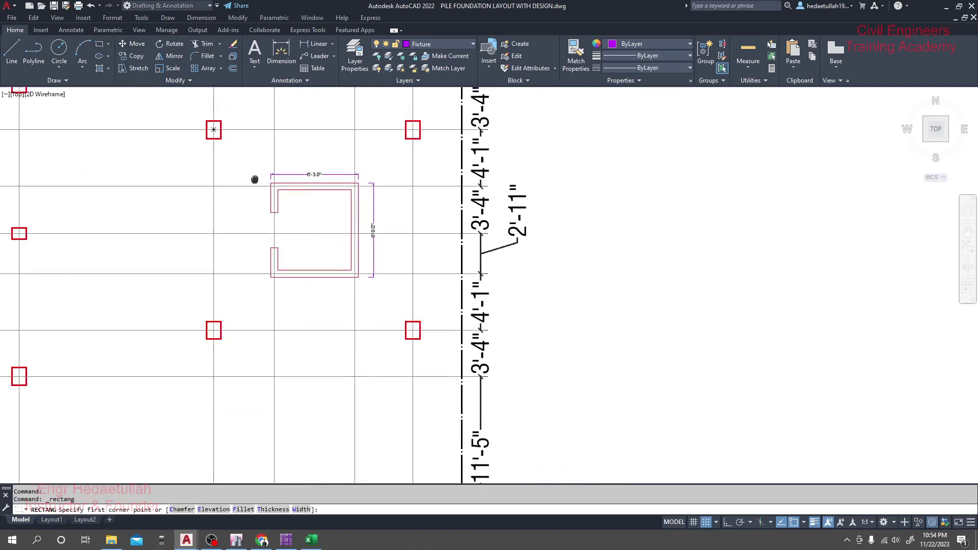
pyautogui.scroll(6, 318, 213)
pyautogui.scroll(-2, 296, 191)
pyautogui.click(270, 183)
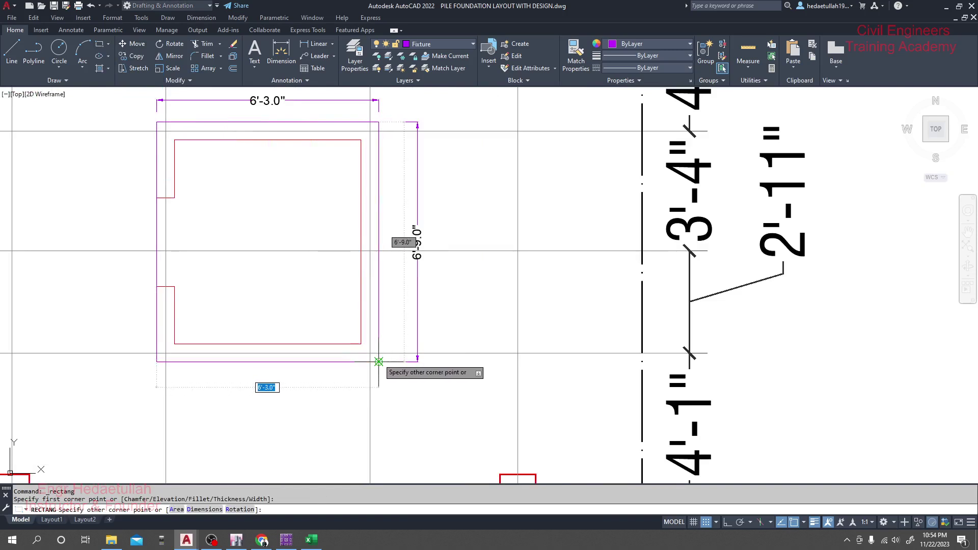
pyautogui.press('Escape')
pyautogui.scroll(-5, 312, 279)
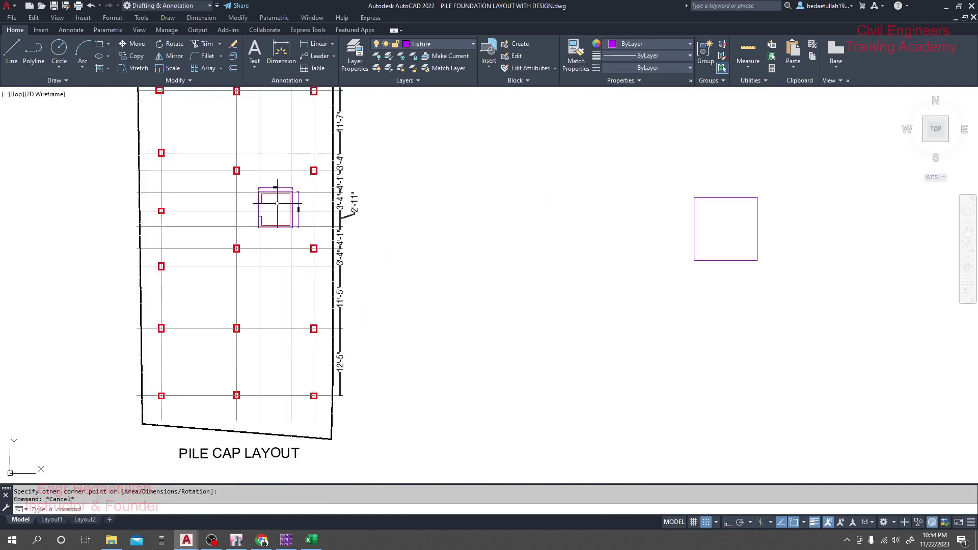
pyautogui.click(461, 230)
pyautogui.moveTo(460, 229)
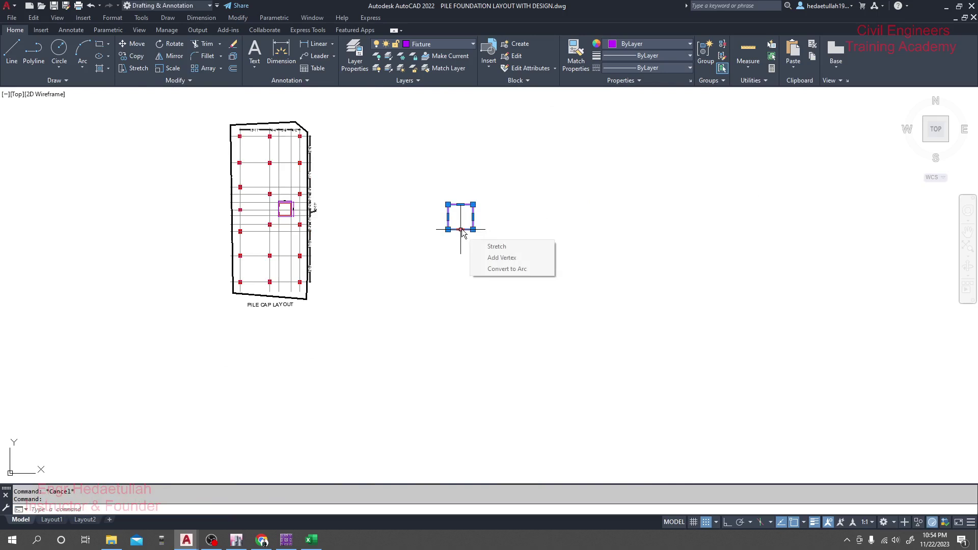
pyautogui.press('ctrl')
pyautogui.press('ctrl')
pyautogui.press('ctrl')
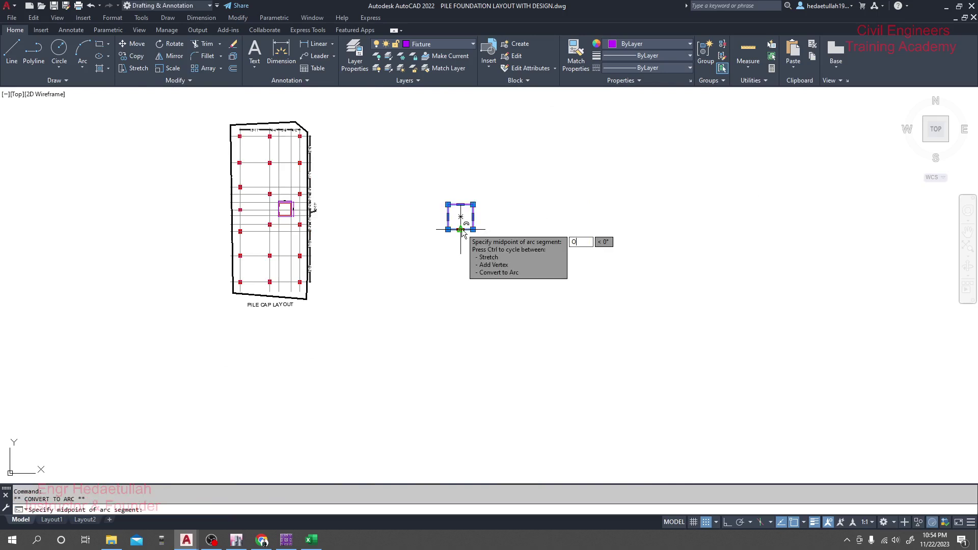
pyautogui.press('Escape')
pyautogui.press('Escape')
# Copy the 140 by 140 inch pile cap rectangle from its geometric center to the center of the core wall rectangle.
pyautogui.scroll(4, 446, 241)
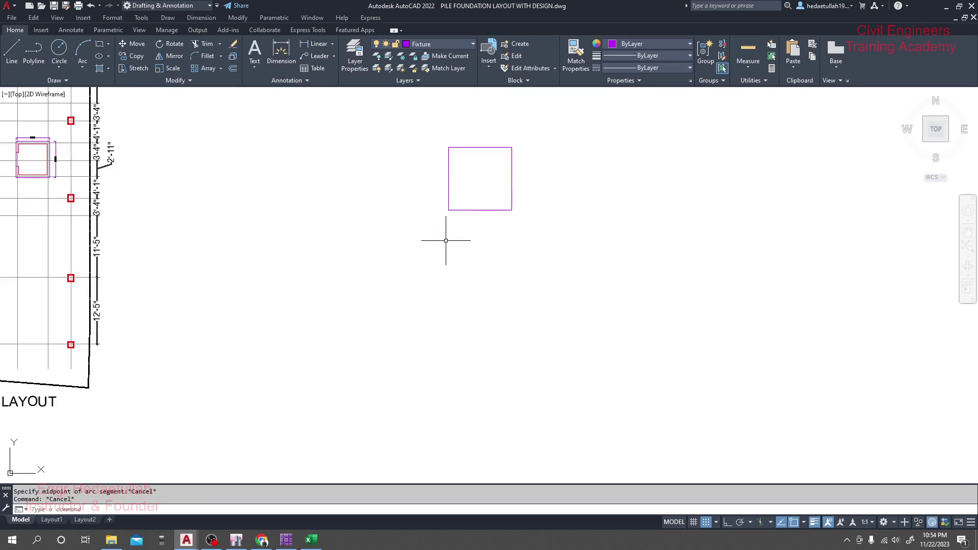
pyautogui.click(466, 210)
pyautogui.write('c')
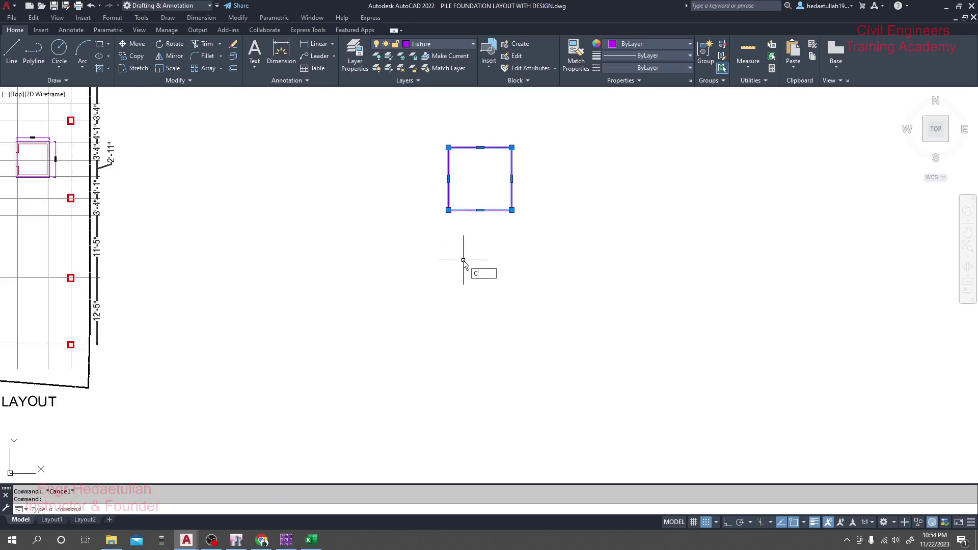
pyautogui.write('o')
pyautogui.press('Return')
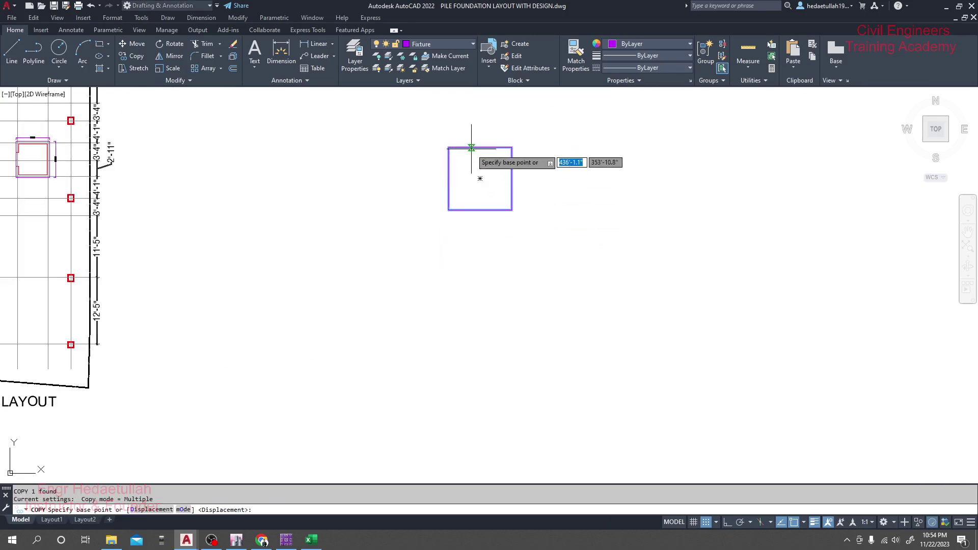
pyautogui.click(479, 179)
pyautogui.scroll(-4, 479, 178)
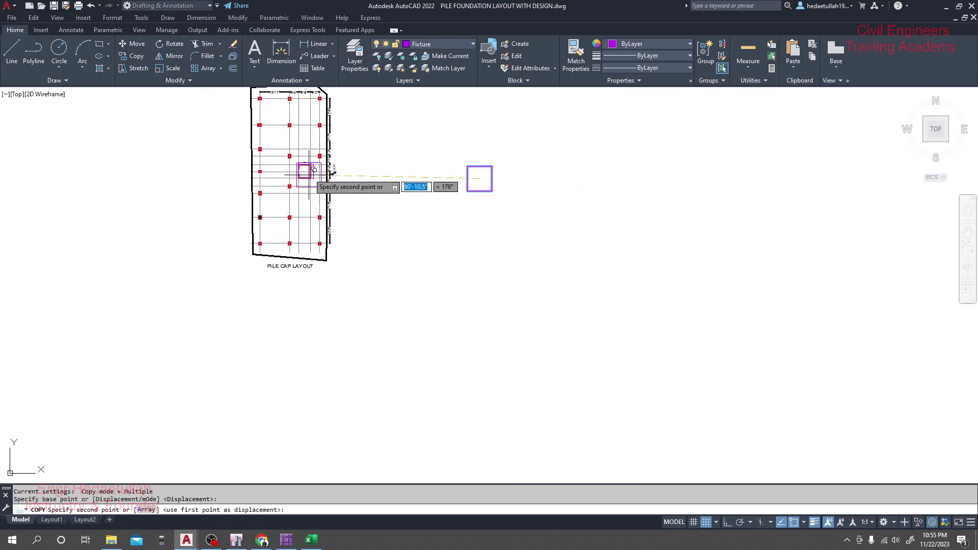
pyautogui.scroll(8, 308, 175)
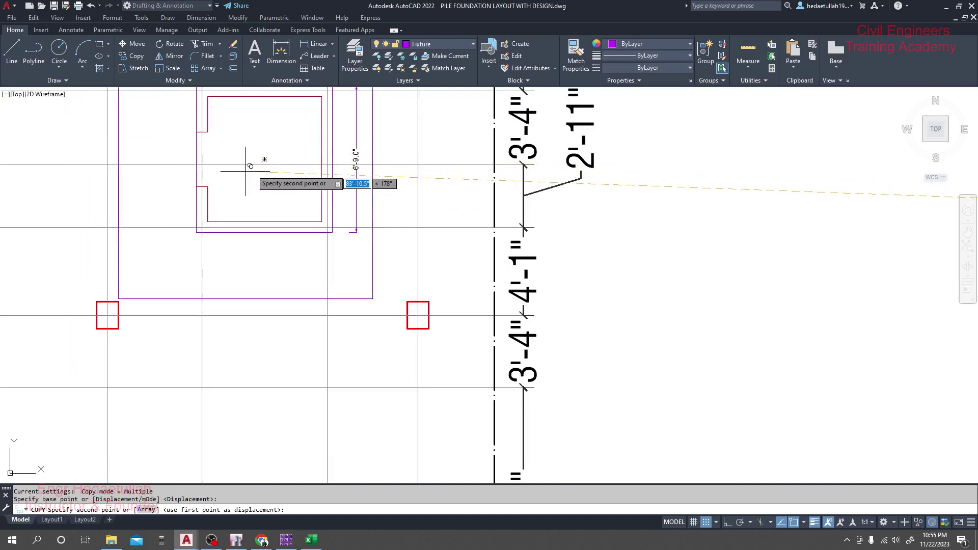
pyautogui.click(264, 156)
pyautogui.scroll(-3, 388, 247)
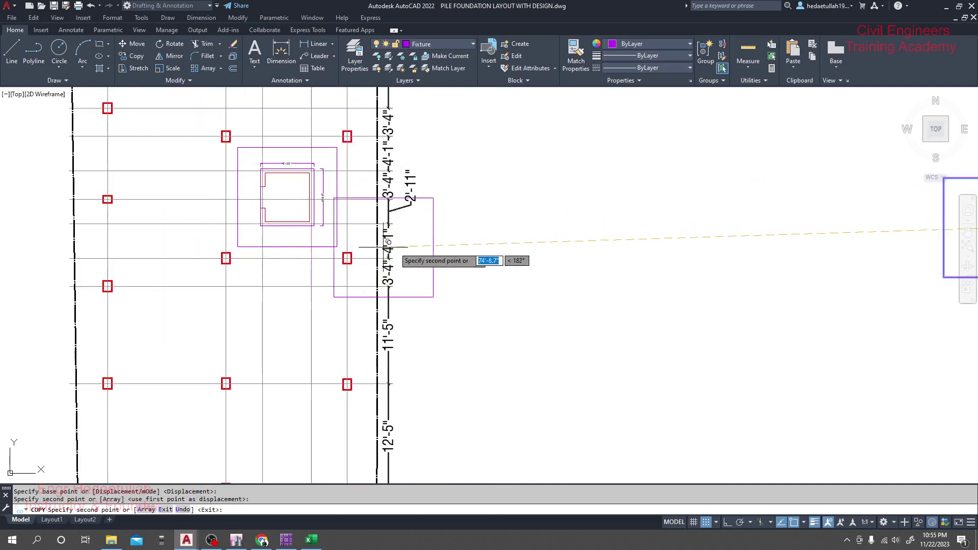
pyautogui.moveTo(520, 273)
pyautogui.mouseDown(button='middle')
pyautogui.moveTo(697, 286)
pyautogui.moveTo(688, 311)
pyautogui.moveTo(667, 318)
pyautogui.mouseUp(button='middle')
pyautogui.press('Escape')
pyautogui.press('Escape')
# Examine how the copied pile cap sits around the core wall relative to the four neighbouring columns.
pyautogui.scroll(2, 465, 277)
pyautogui.moveTo(465, 277); pyautogui.dragTo(474, 363, button='middle')
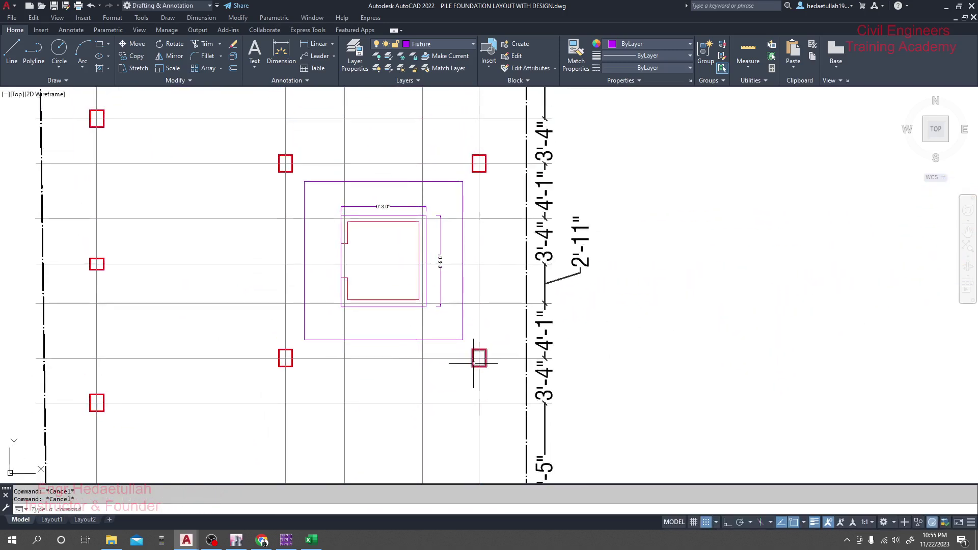
pyautogui.click(435, 340)
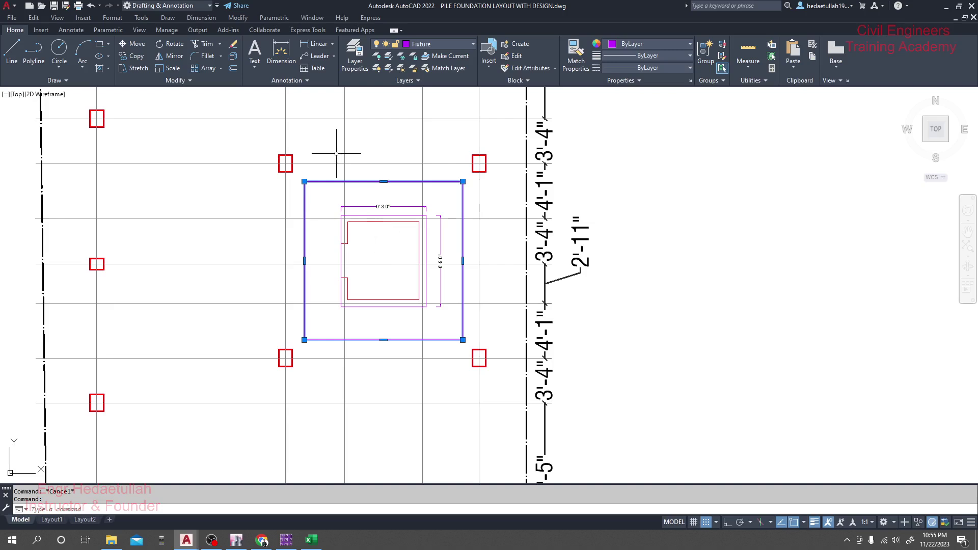
pyautogui.press('Escape')
pyautogui.scroll(2, 302, 164)
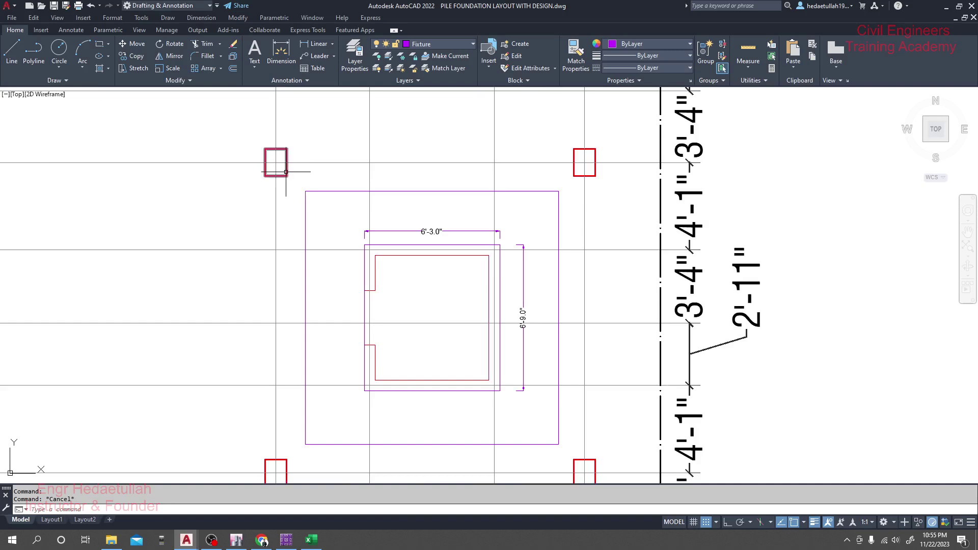
pyautogui.scroll(-5, 289, 173)
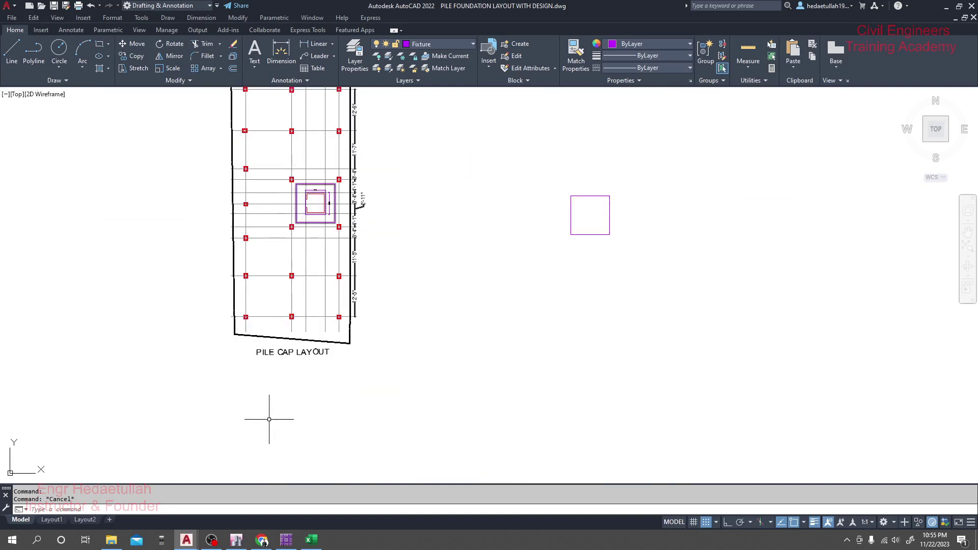
pyautogui.scroll(-2, 264, 460)
# Check the edge distances of pile cap PC-02 in the PILE CAP DETAILING drawing and return to the pile foundation layout drawing.
pyautogui.click(186, 539)
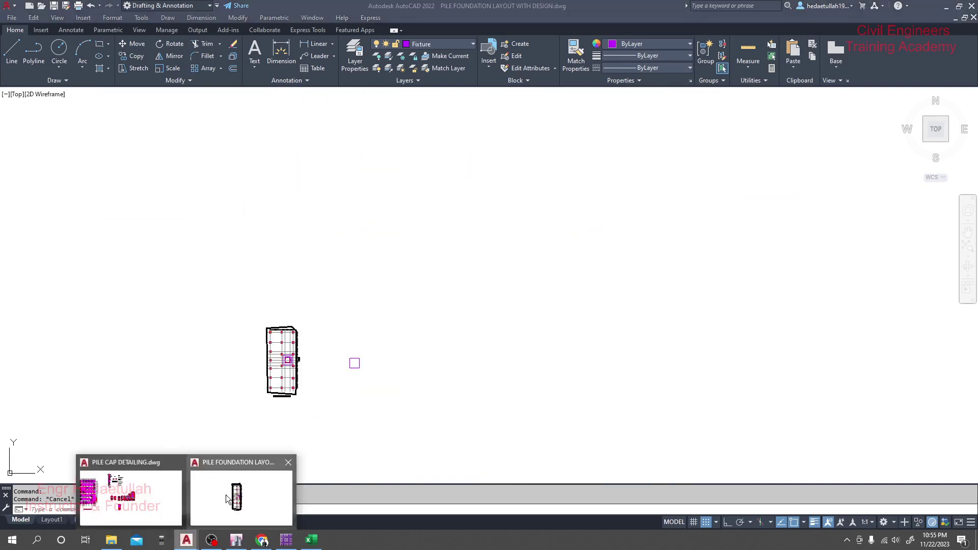
pyautogui.click(125, 499)
pyautogui.scroll(6, 350, 323)
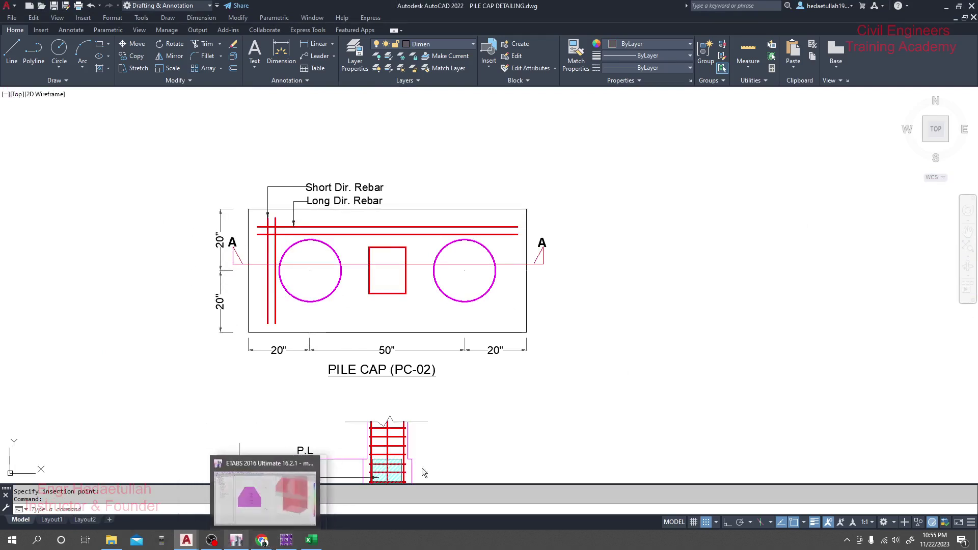
pyautogui.moveTo(188, 541)
pyautogui.click(221, 493)
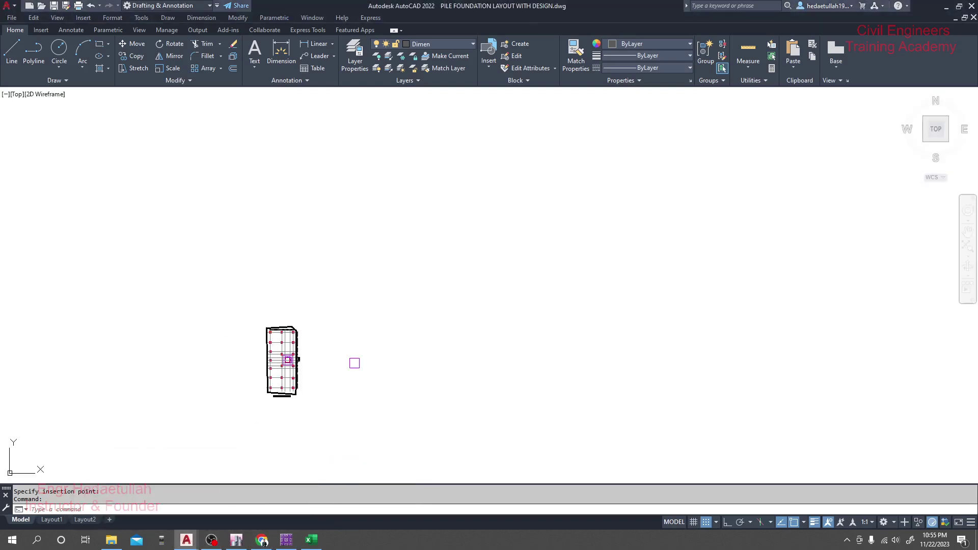
# Measure the horizontal distance from the gridline of the column at the cap's upper-left corner to the pile cap edge.
pyautogui.scroll(6, 302, 356)
pyautogui.moveTo(210, 342); pyautogui.dragTo(480, 283, button='middle')
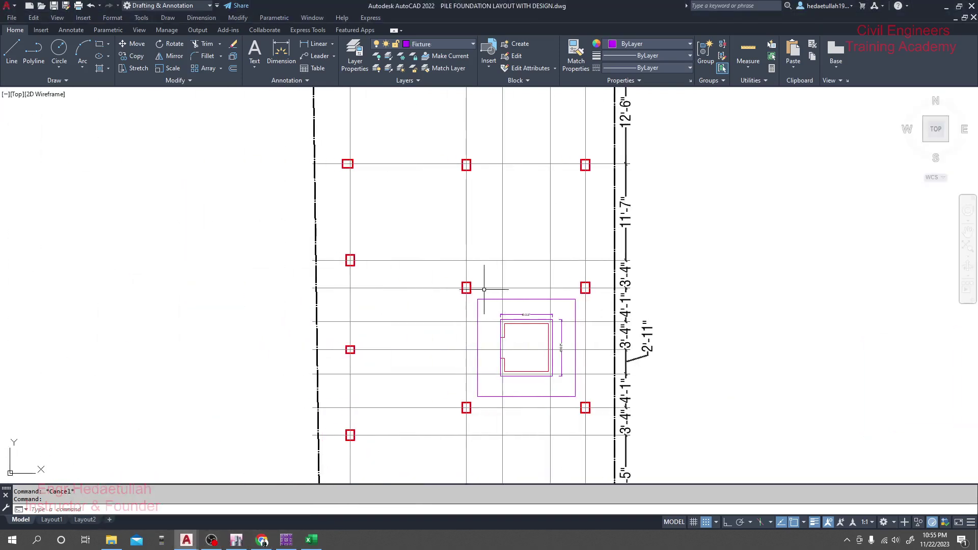
pyautogui.scroll(2, 468, 321)
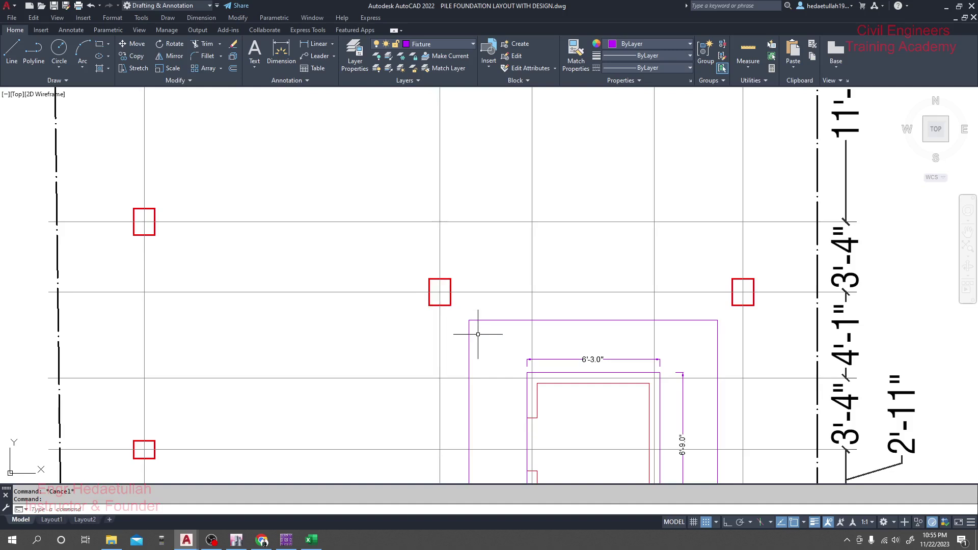
pyautogui.moveTo(473, 227); pyautogui.dragTo(424, 183, button='middle')
pyautogui.click(316, 44)
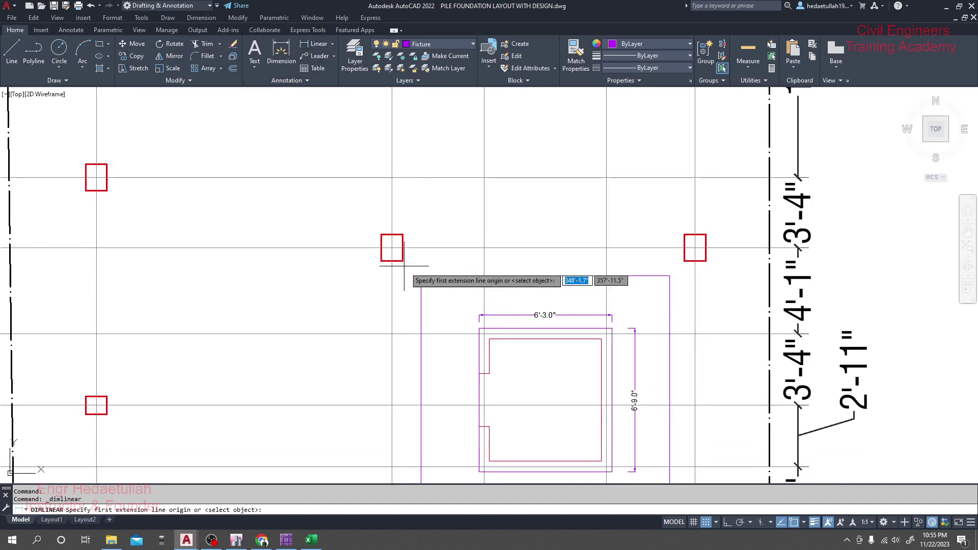
pyautogui.click(392, 294)
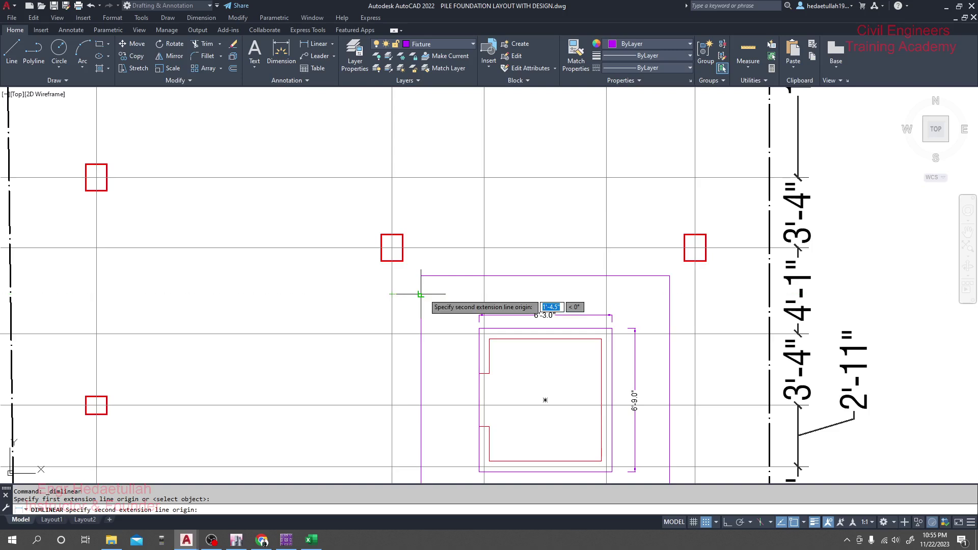
pyautogui.press('Escape')
pyautogui.scroll(-2, 421, 293)
pyautogui.scroll(-2, 421, 293)
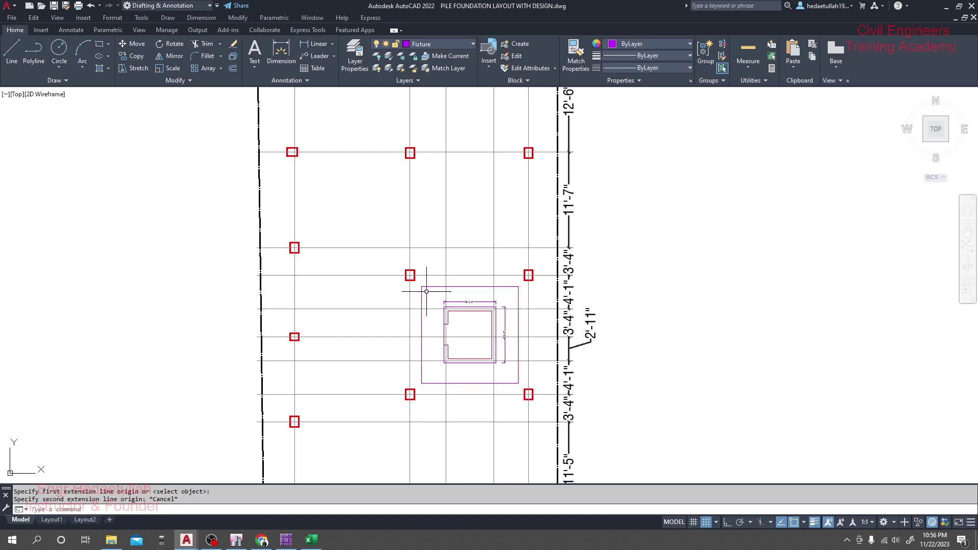
pyautogui.moveTo(433, 316); pyautogui.dragTo(428, 286, button='middle')
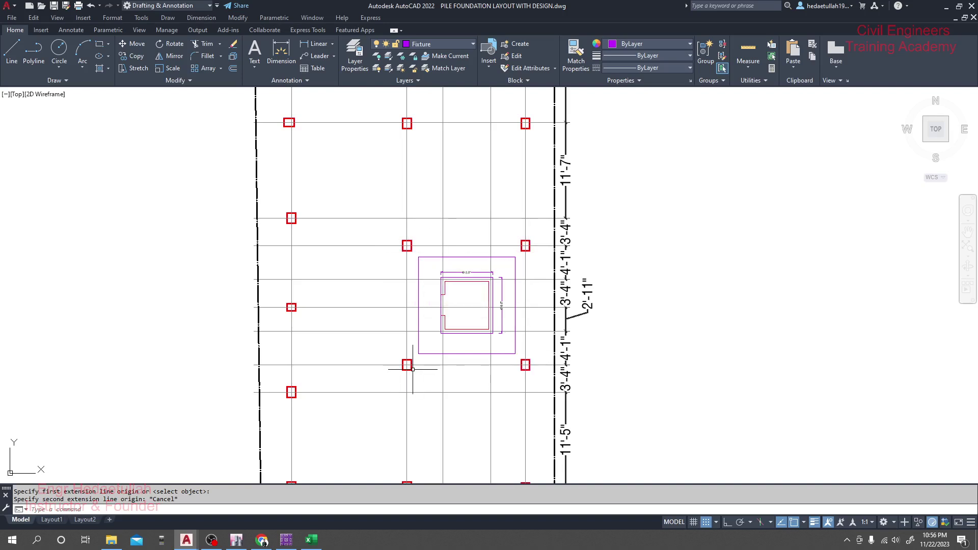
# Switch to the ETABS reactions plan, open the calculator emulator with its current version, and place it clear of the plan.
pyautogui.hotkey('alt', 'Tab')
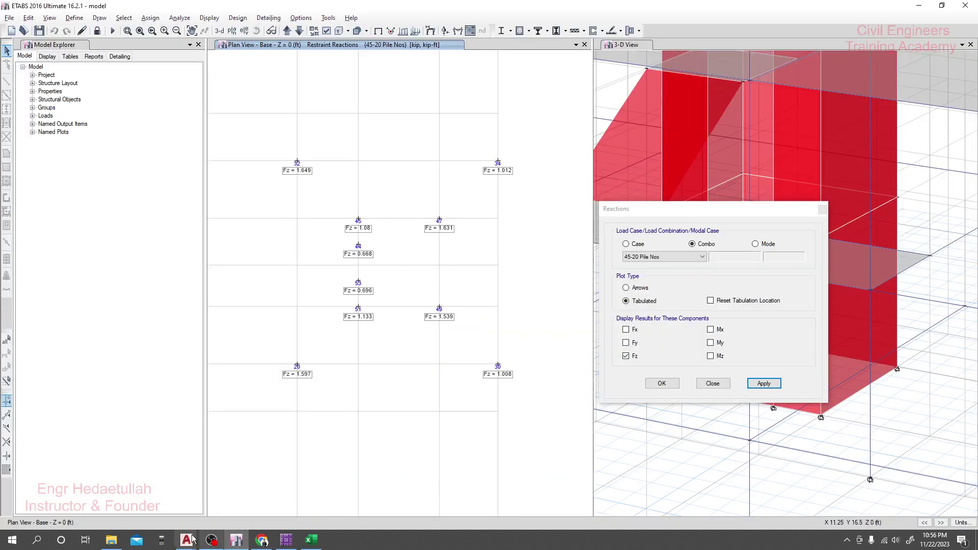
pyautogui.click(162, 540)
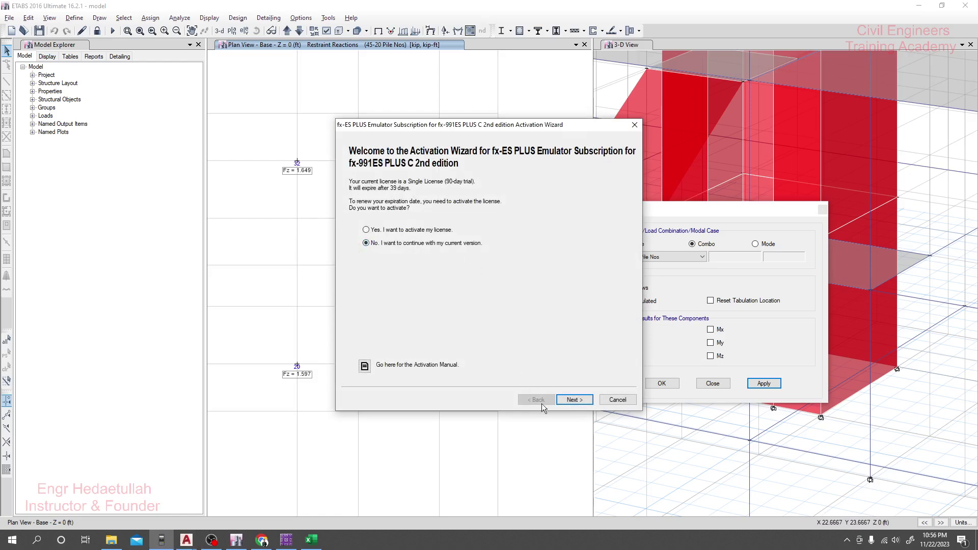
pyautogui.click(574, 400)
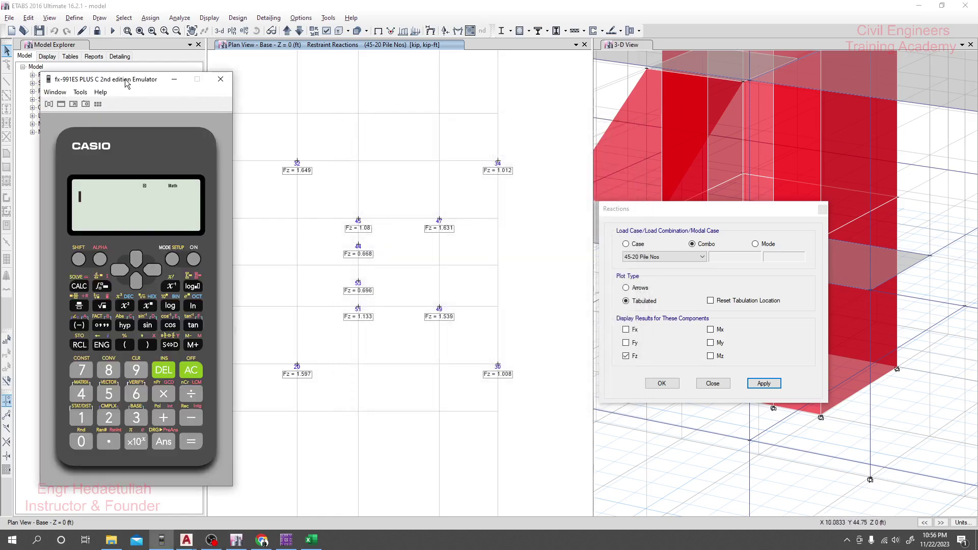
pyautogui.moveTo(127, 83); pyautogui.dragTo(778, 83)
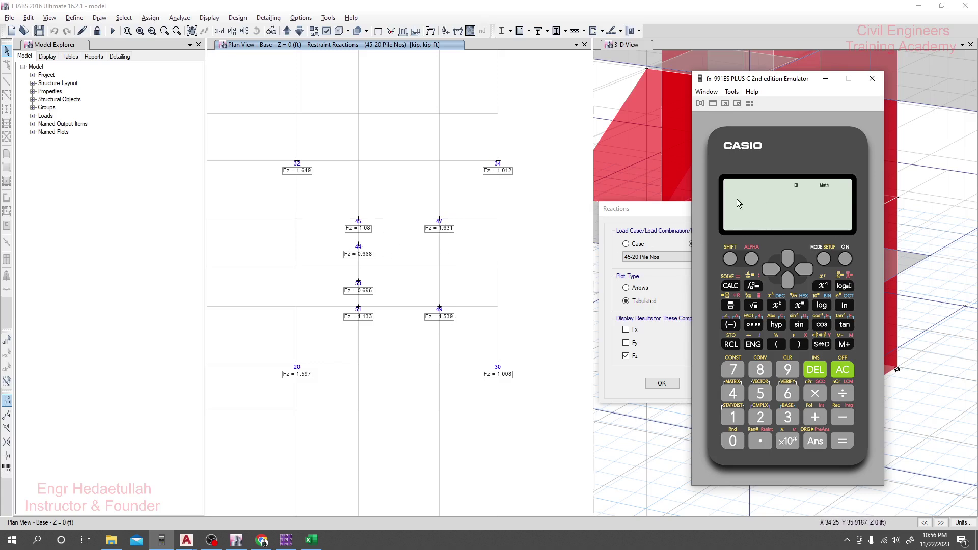
# Calculate 6.75+1.012+1+1.597+1.649 to total the core wall and four corner columns' piles, and show the result as a decimal.
pyautogui.write('6.75')
pyautogui.write('+1.012+')
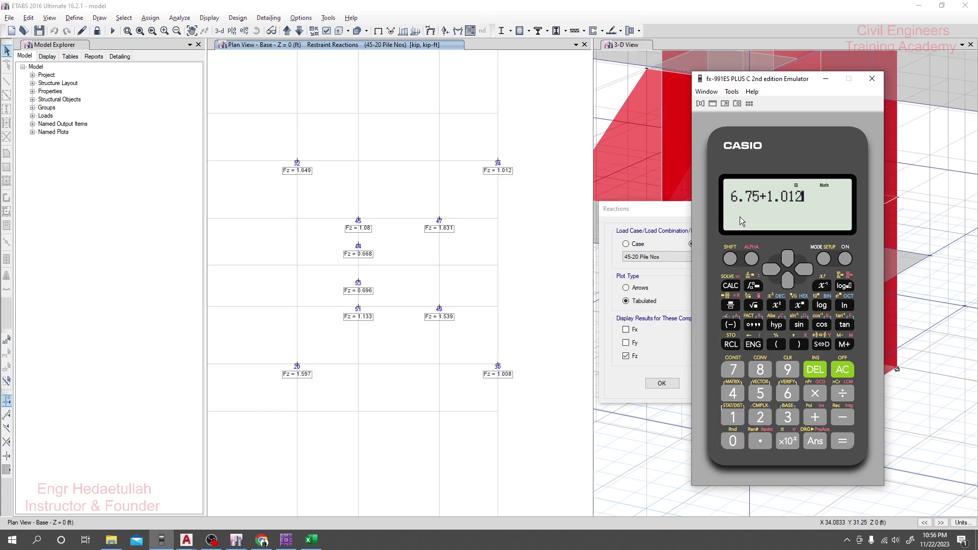
pyautogui.write('1')
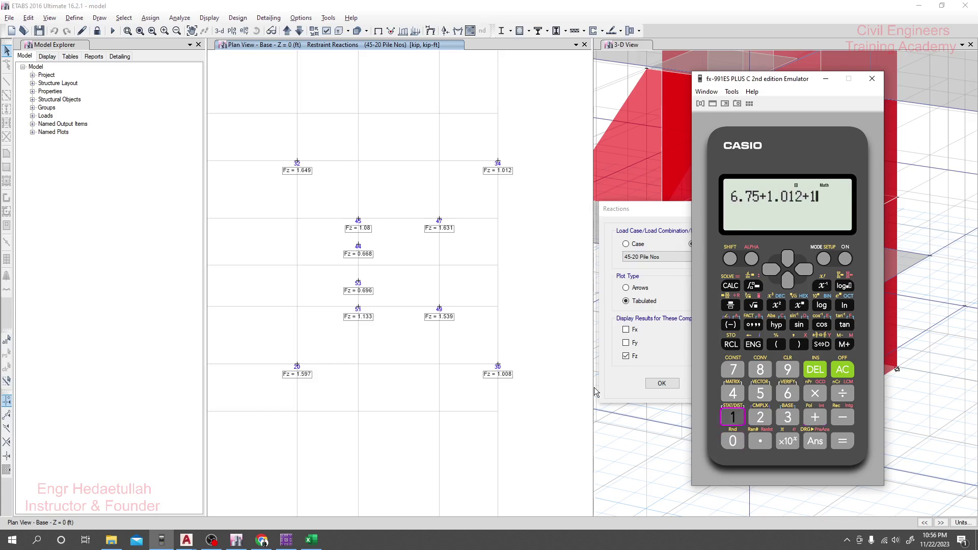
pyautogui.write('+')
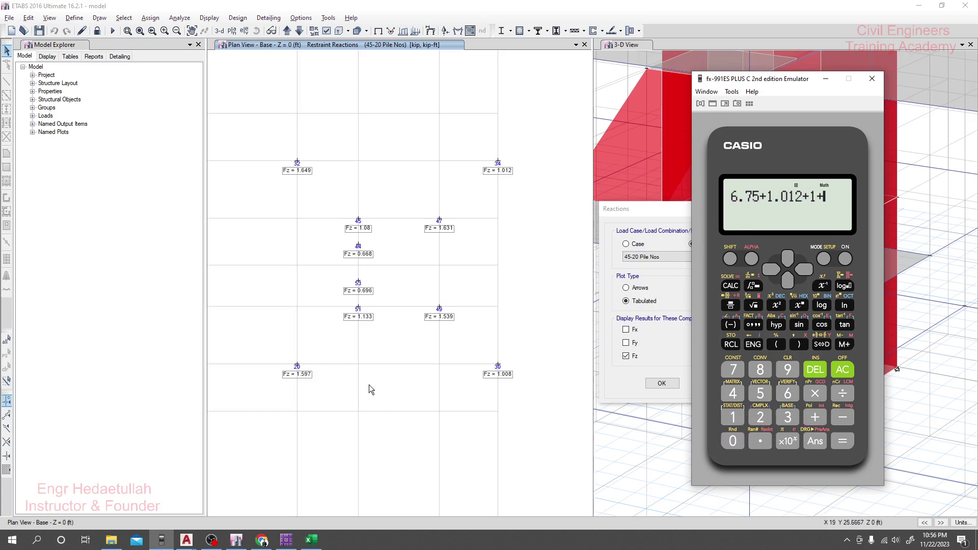
pyautogui.write('1.5')
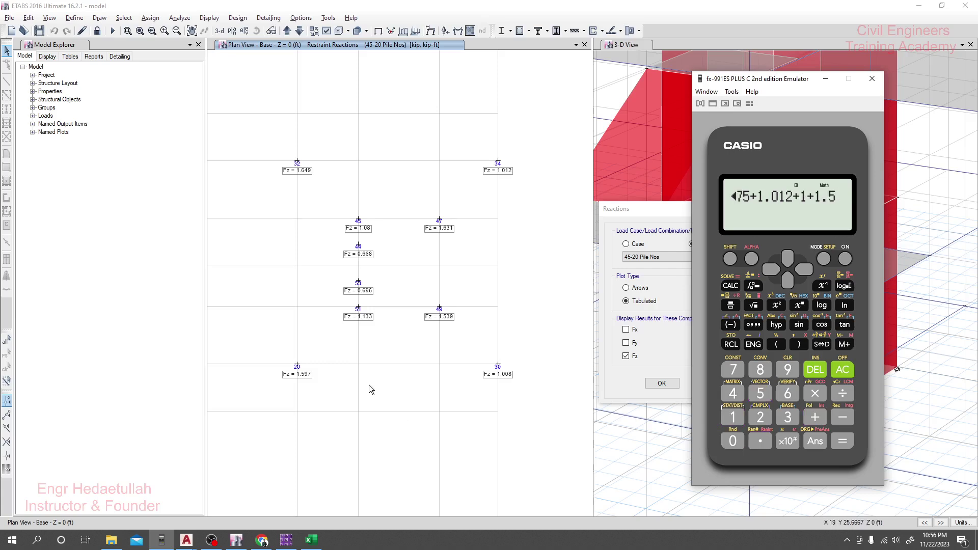
pyautogui.write('9')
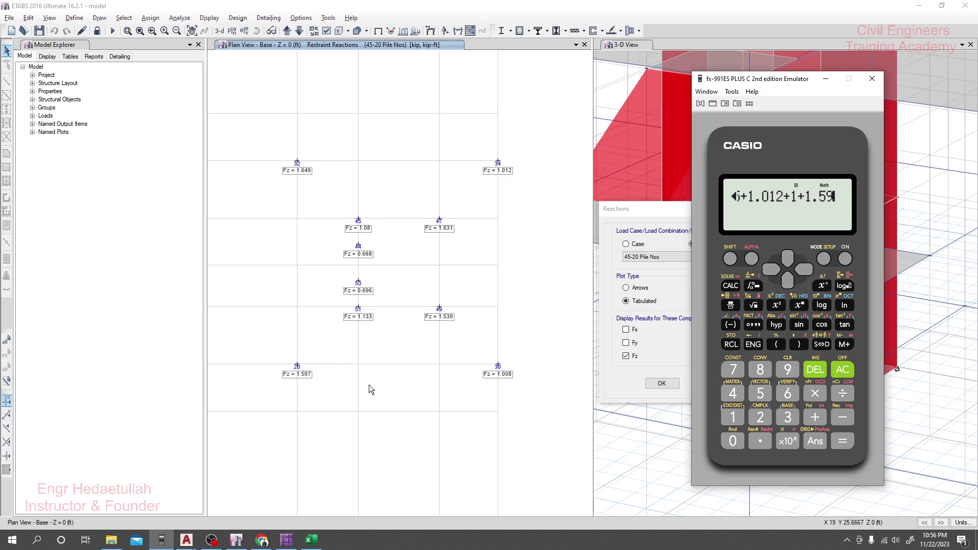
pyautogui.write('7+')
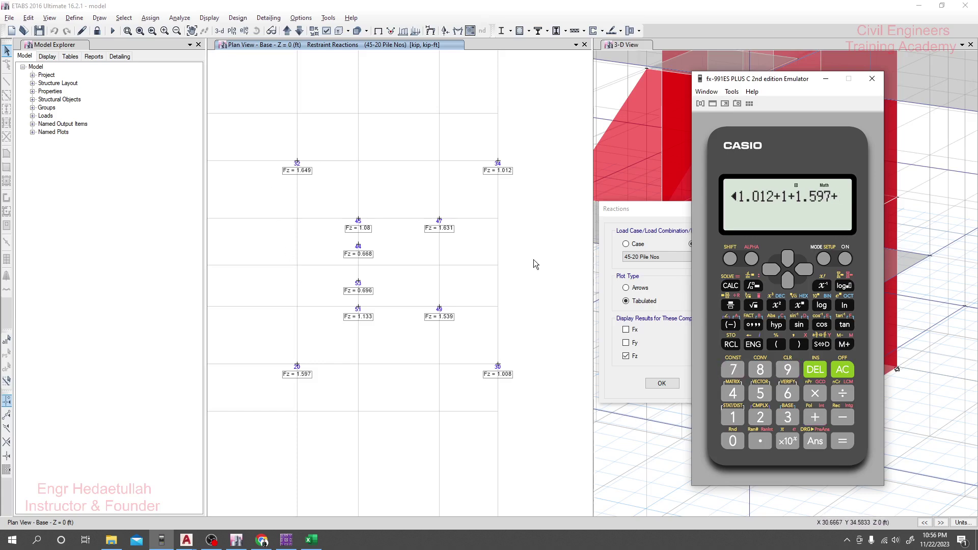
pyautogui.write('1.6')
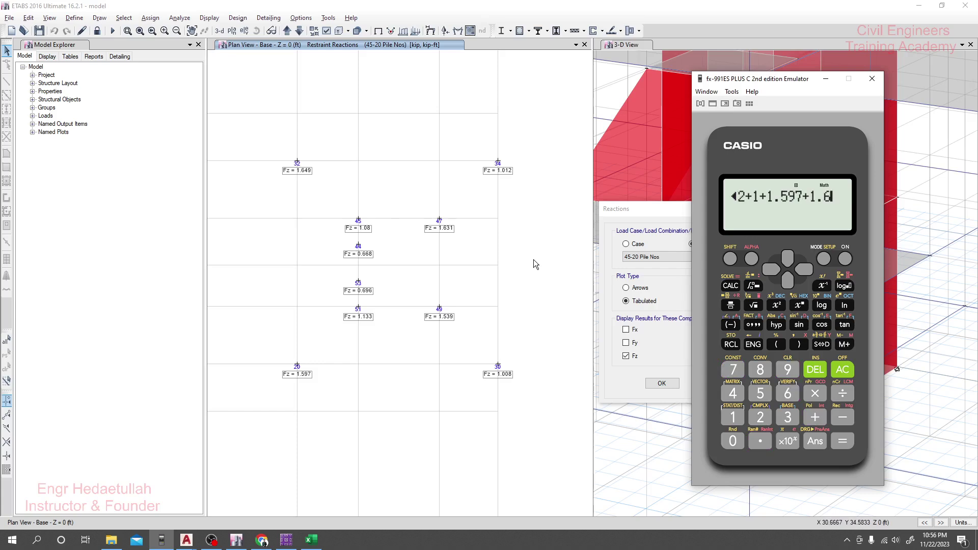
pyautogui.write('49')
pyautogui.press('Return')
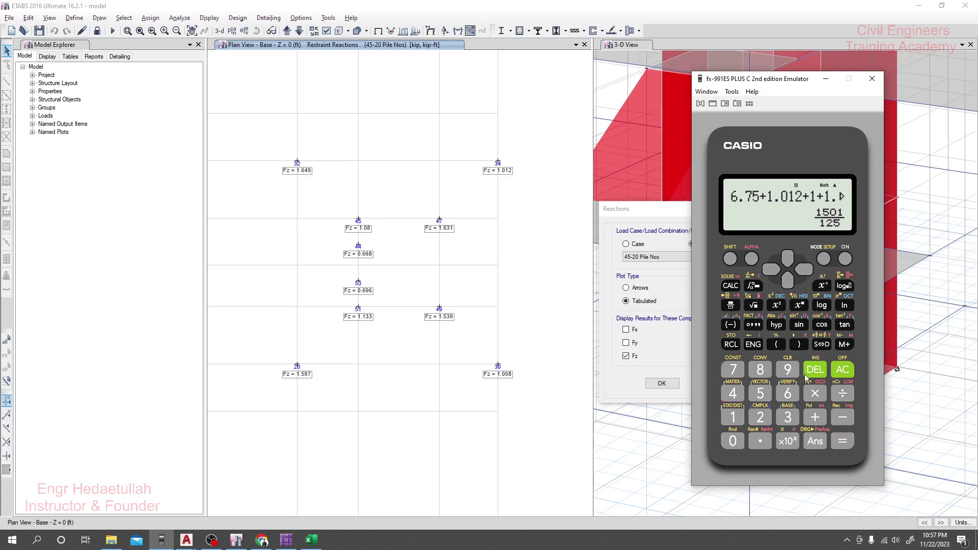
pyautogui.click(818, 344)
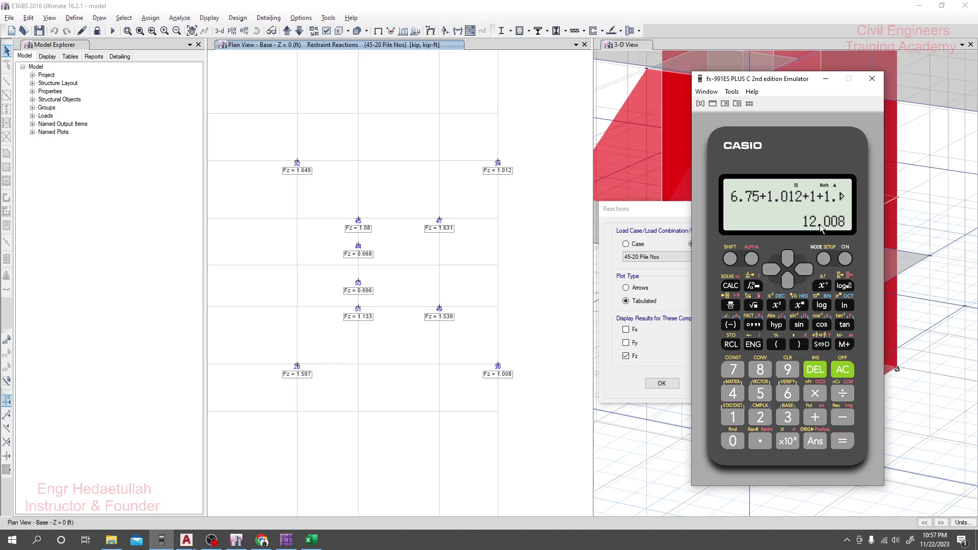
# Move the calculator clear of the plan and compare the Fz pile numbers of the four corner columns around the core.
pyautogui.moveTo(781, 83); pyautogui.dragTo(684, 79)
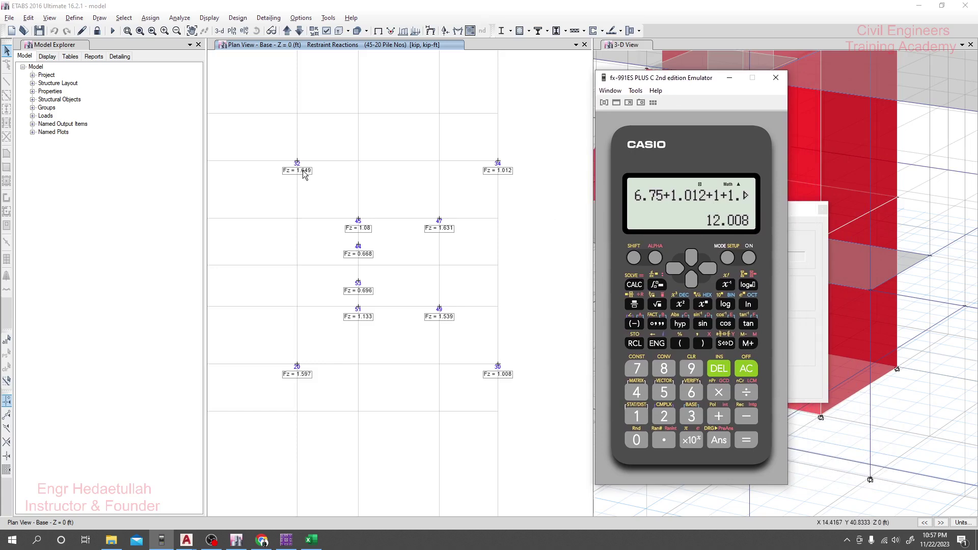
pyautogui.moveTo(297, 162)
pyautogui.moveTo(500, 368)
pyautogui.moveTo(499, 166)
pyautogui.moveTo(298, 368)
# Open "Detailing Course Detailing for Practice - Copy" from the 9th batch ( Detailing) folder and find its pile cap details.
pyautogui.click(111, 539)
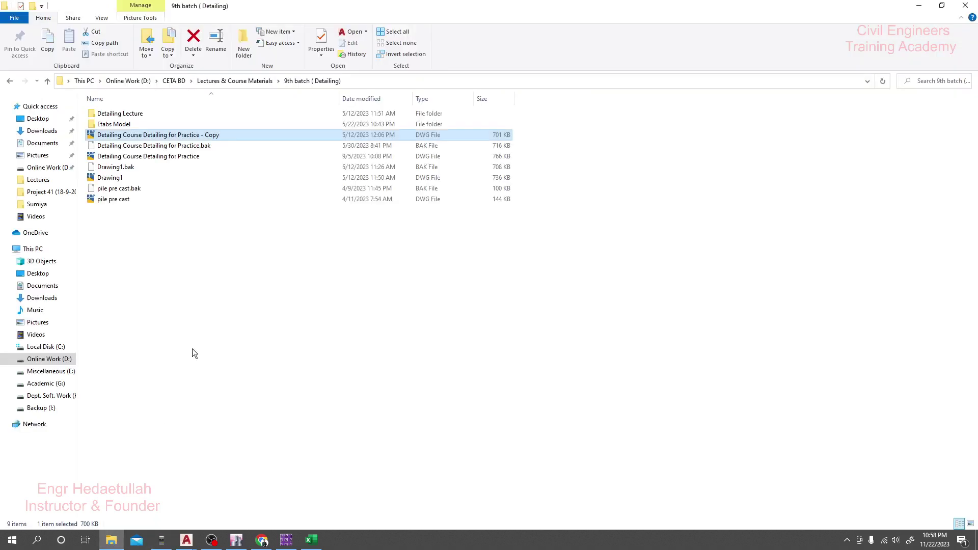
pyautogui.doubleClick(145, 135)
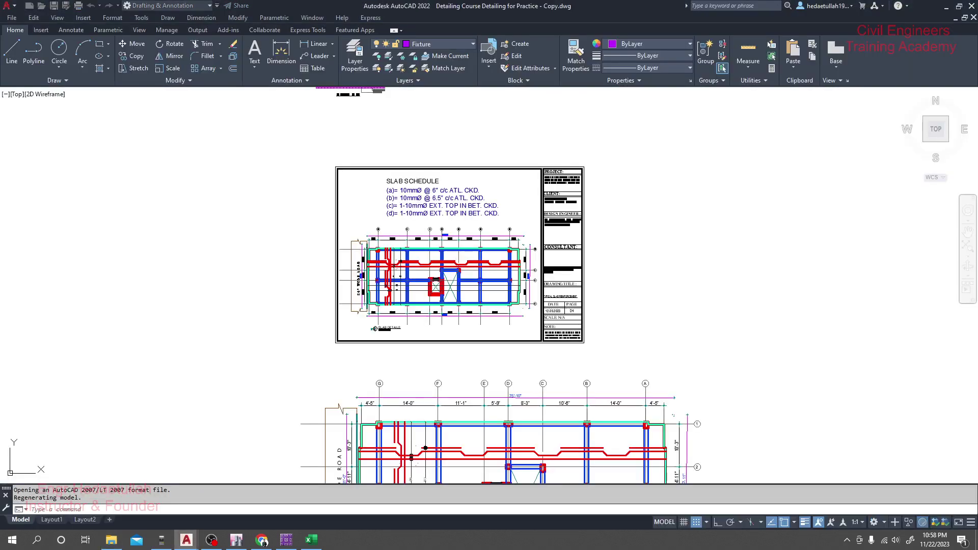
pyautogui.scroll(-7, 515, 286)
pyautogui.scroll(8, 392, 303)
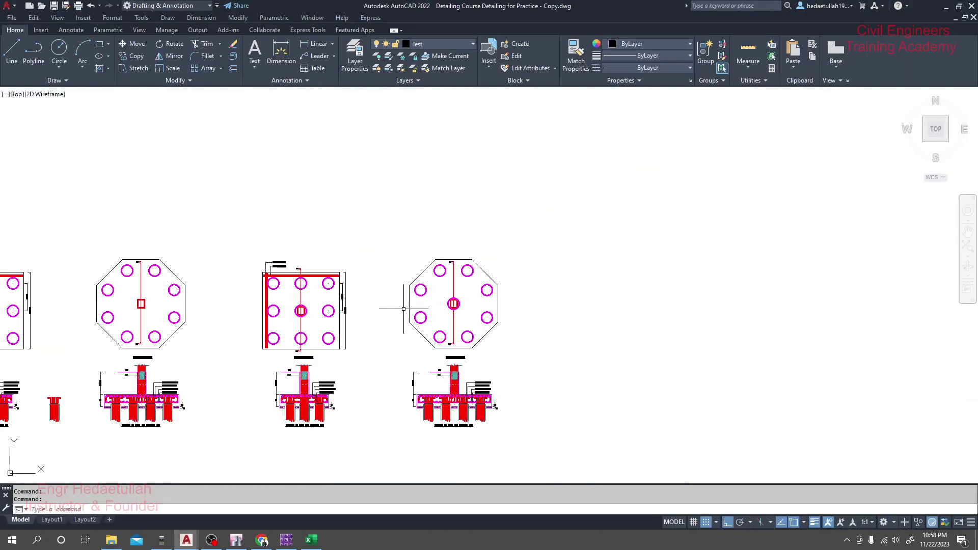
# Examine the pile arrangements of the square, hexagonal and octagonal pile caps, including PC-11, in the practice drawing.
pyautogui.scroll(-3, 513, 320)
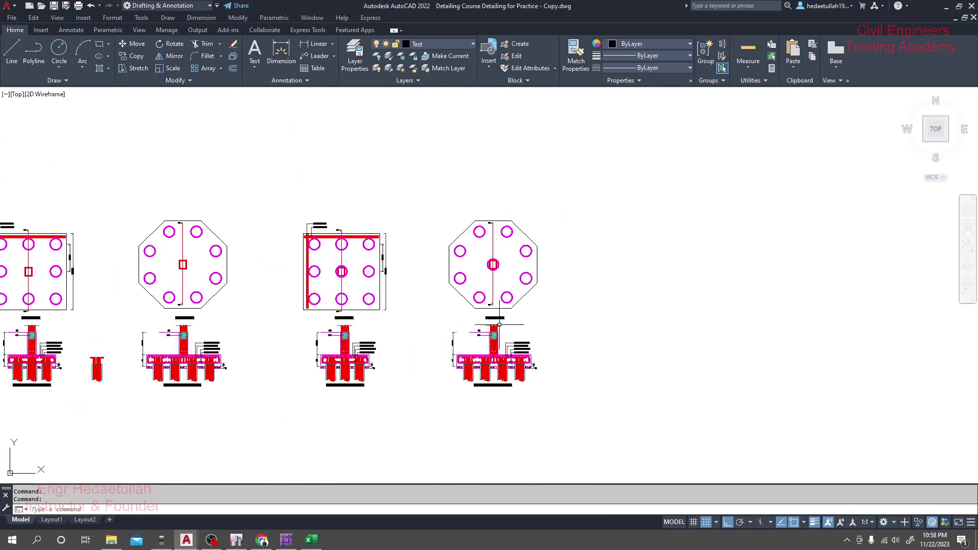
pyautogui.scroll(-2, 513, 320)
pyautogui.scroll(6, 542, 288)
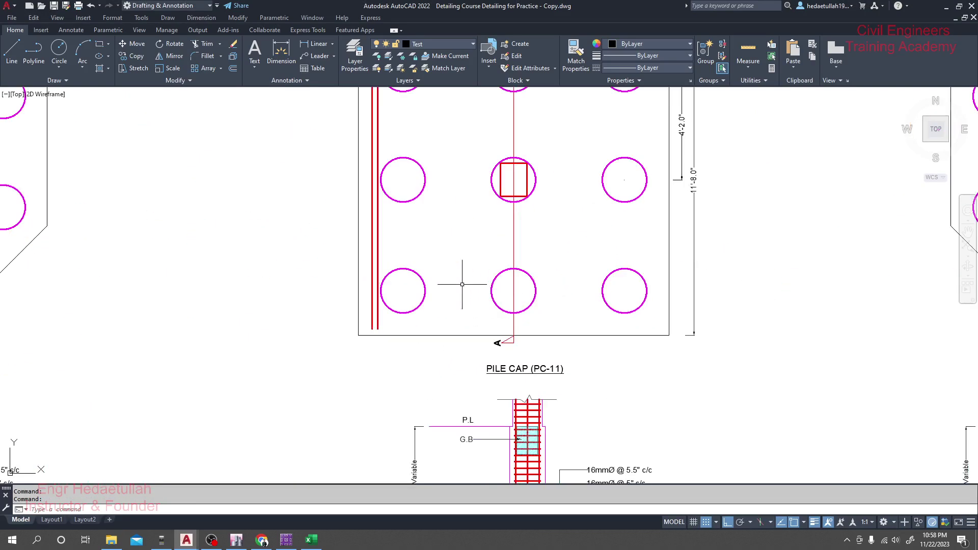
pyautogui.scroll(-4, 479, 286)
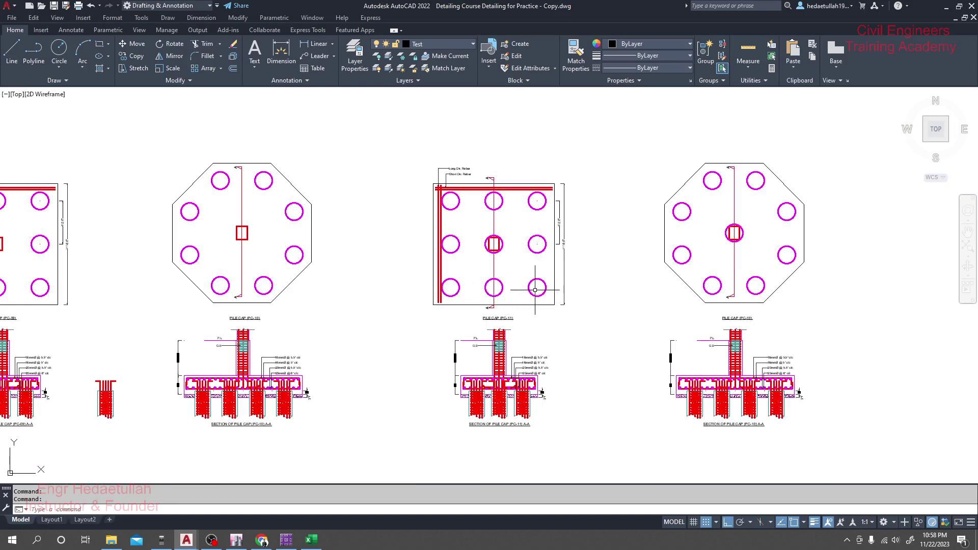
pyautogui.scroll(-2, 544, 202)
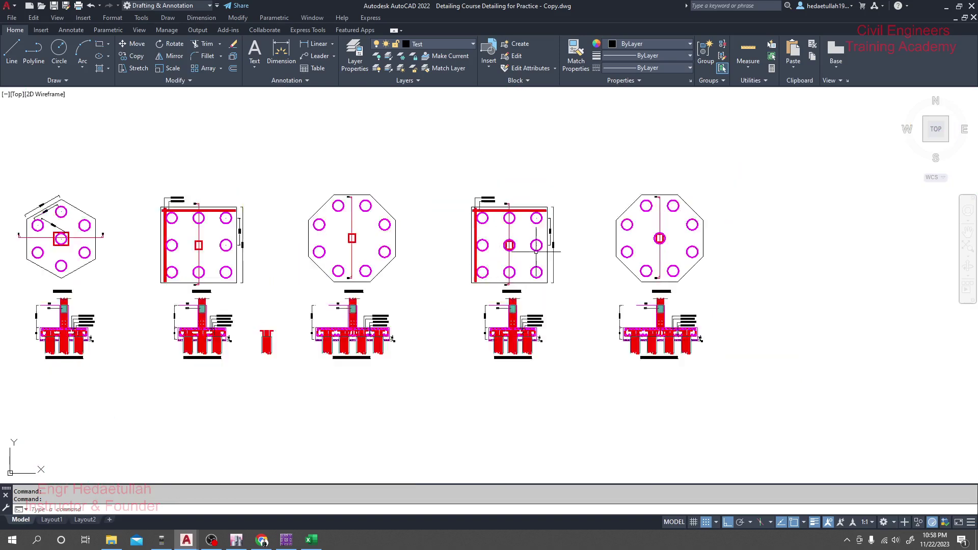
pyautogui.scroll(2, 535, 232)
pyautogui.scroll(-3, 533, 235)
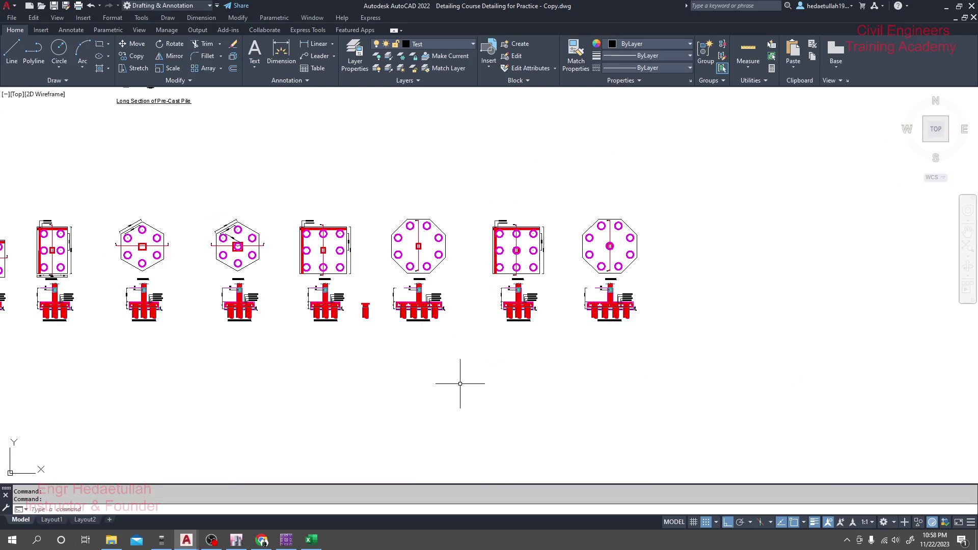
pyautogui.scroll(2, 463, 385)
pyautogui.moveTo(465, 376); pyautogui.dragTo(427, 400, button='middle')
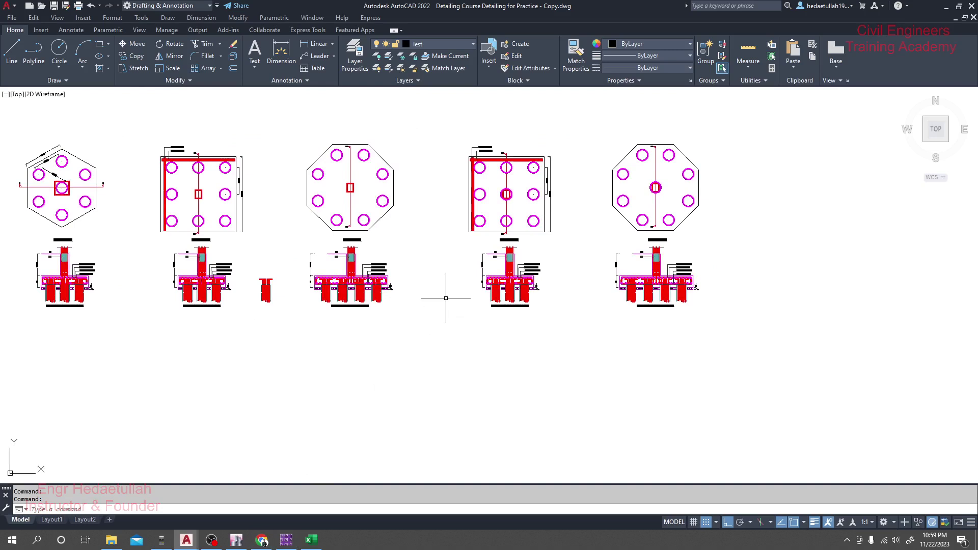
# Close the practice drawing without saving its changes and keep the PILE FOUNDATION LAYOUT WITH DESIGN drawing open.
pyautogui.click(187, 540)
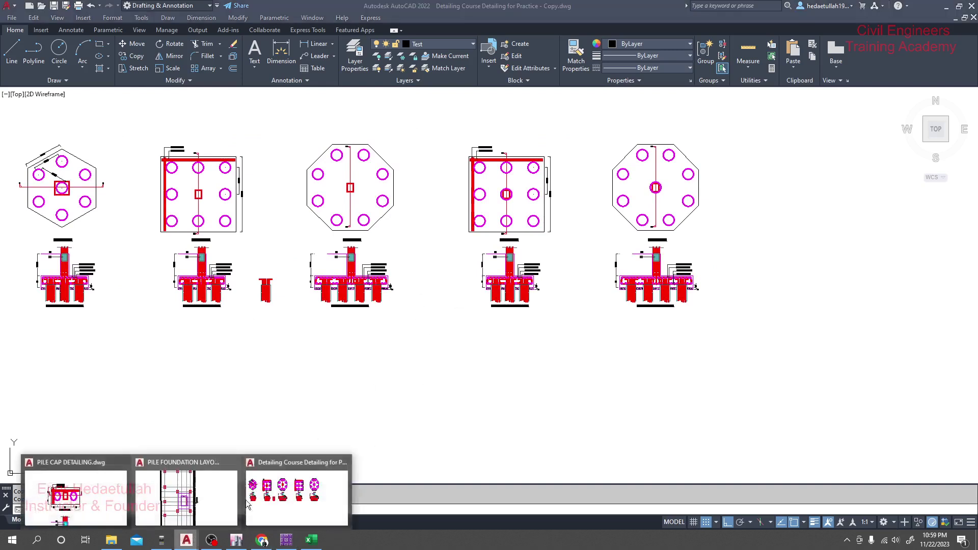
pyautogui.click(284, 512)
pyautogui.scroll(-5, 360, 349)
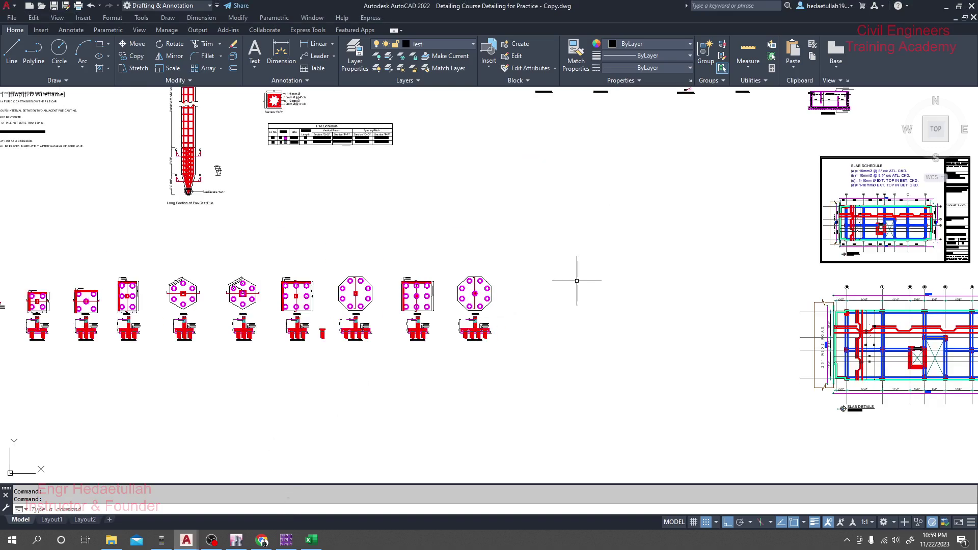
pyautogui.scroll(-4, 579, 273)
pyautogui.press('Escape')
pyautogui.press('Escape')
pyautogui.hotkey('ctrl', 'q')
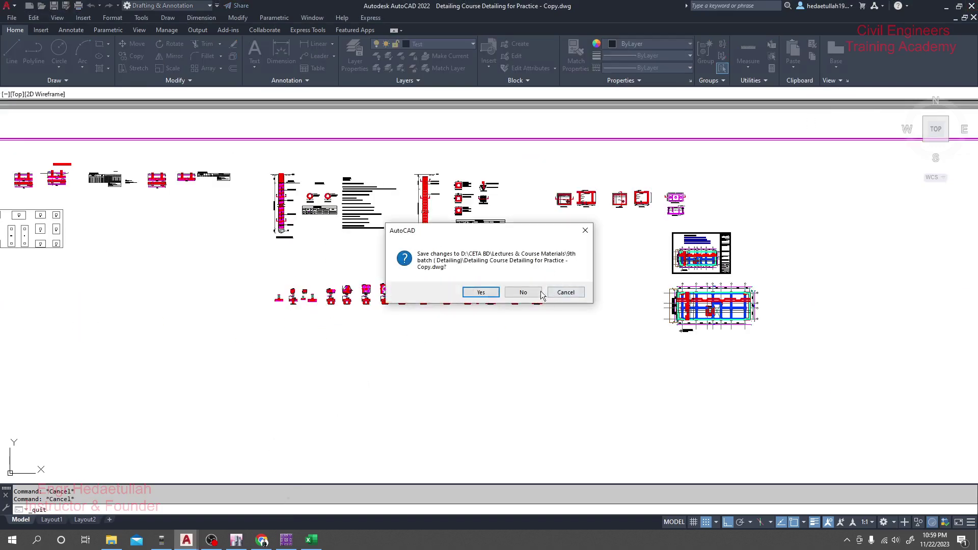
pyautogui.click(530, 291)
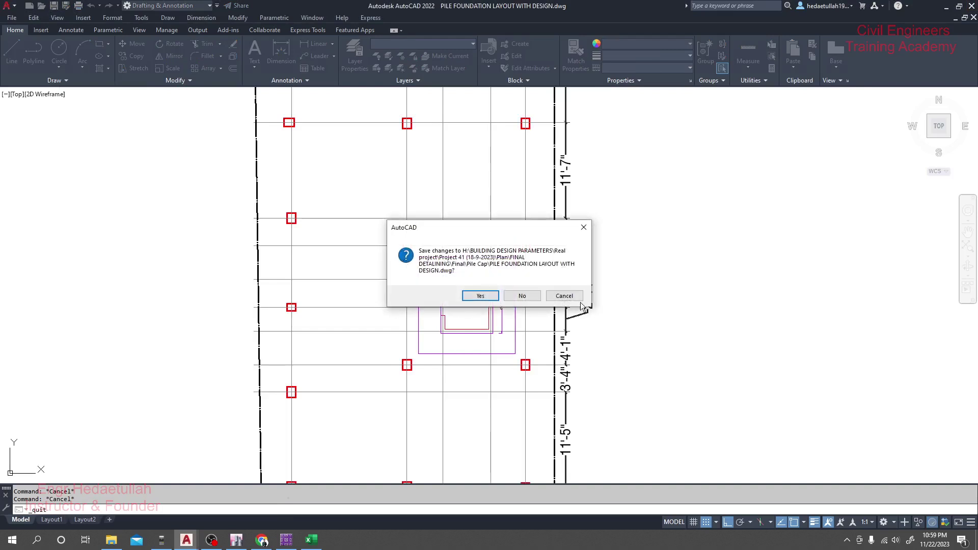
pyautogui.click(563, 293)
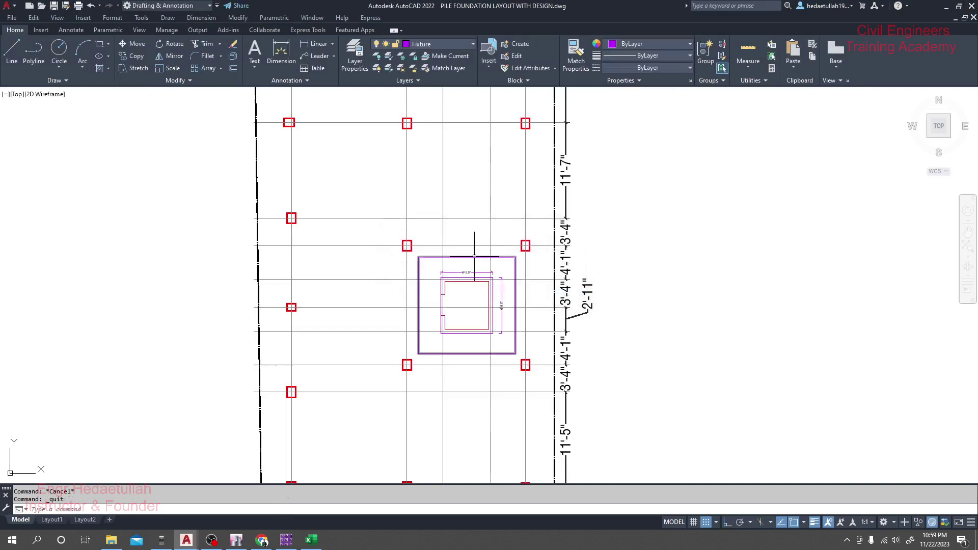
# Delete the copied pile cap outline surrounding the core wall, between the four neighbouring columns.
pyautogui.scroll(2, 477, 257)
pyautogui.moveTo(496, 265); pyautogui.dragTo(478, 244, button='middle')
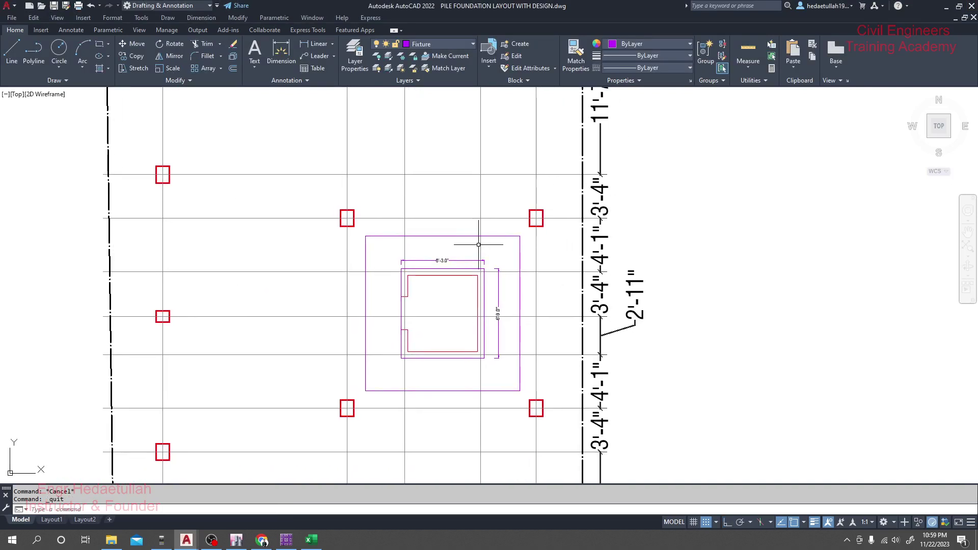
pyautogui.click(473, 236)
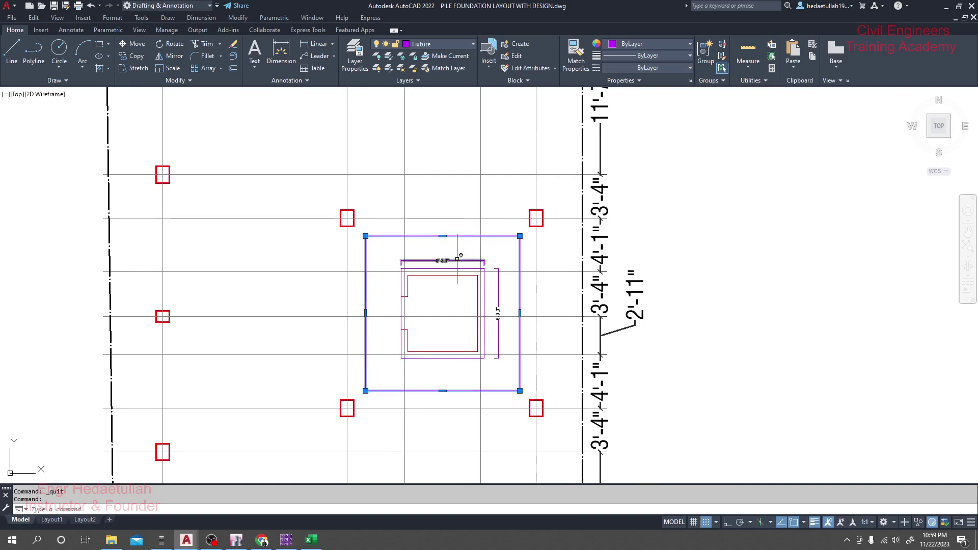
pyautogui.press('Delete')
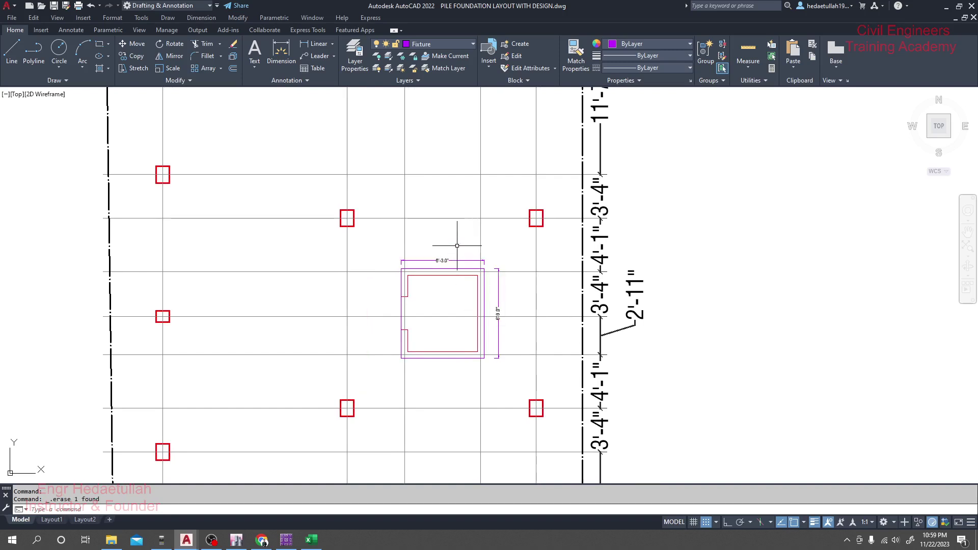
# Draw a rectangle around the core wall from the upper-left column's outer corner to the lower-right column's outer corner.
pyautogui.scroll(2, 457, 246)
pyautogui.scroll(-2, 448, 220)
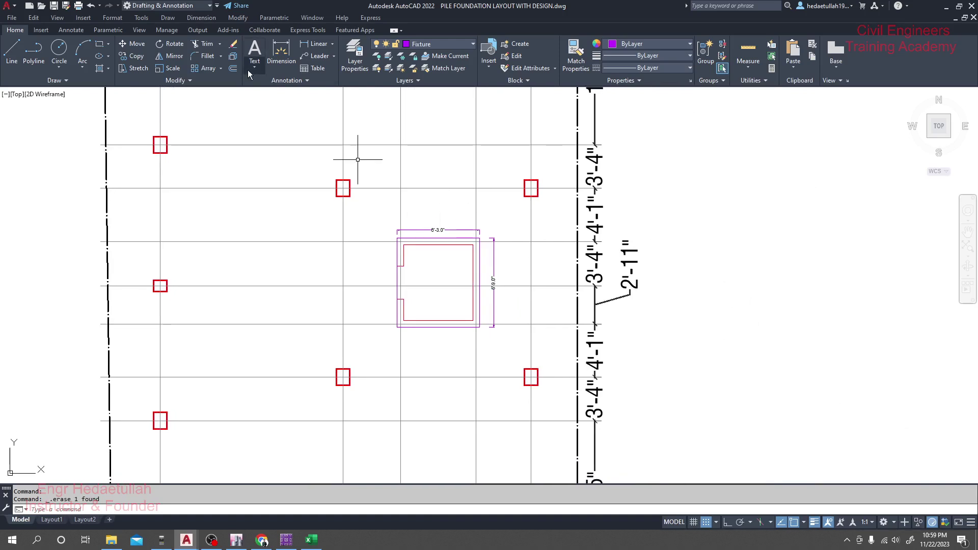
pyautogui.click(99, 44)
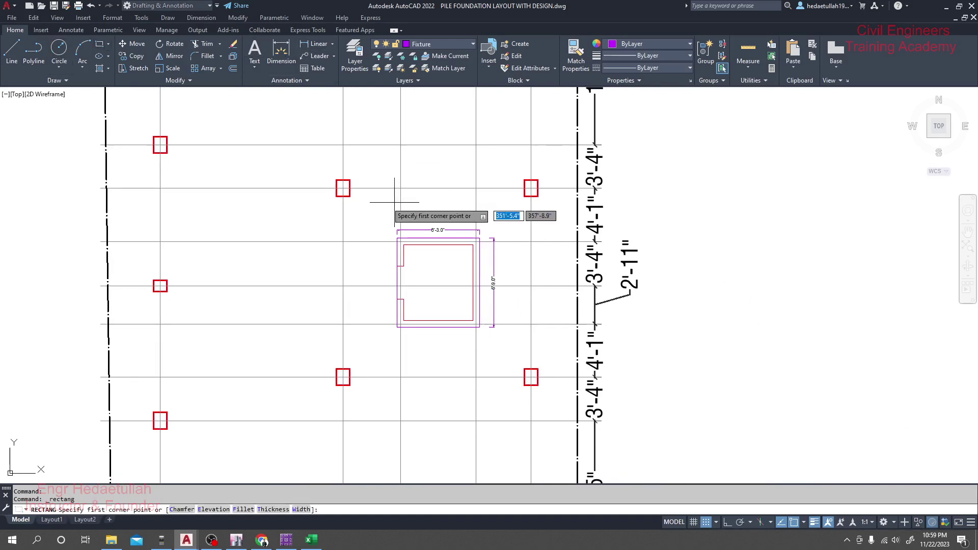
pyautogui.click(337, 180)
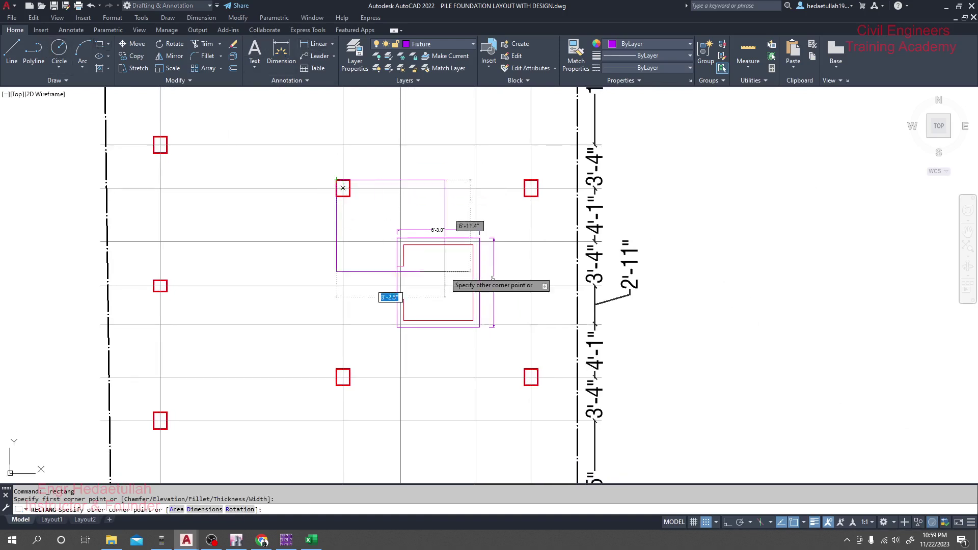
pyautogui.click(538, 385)
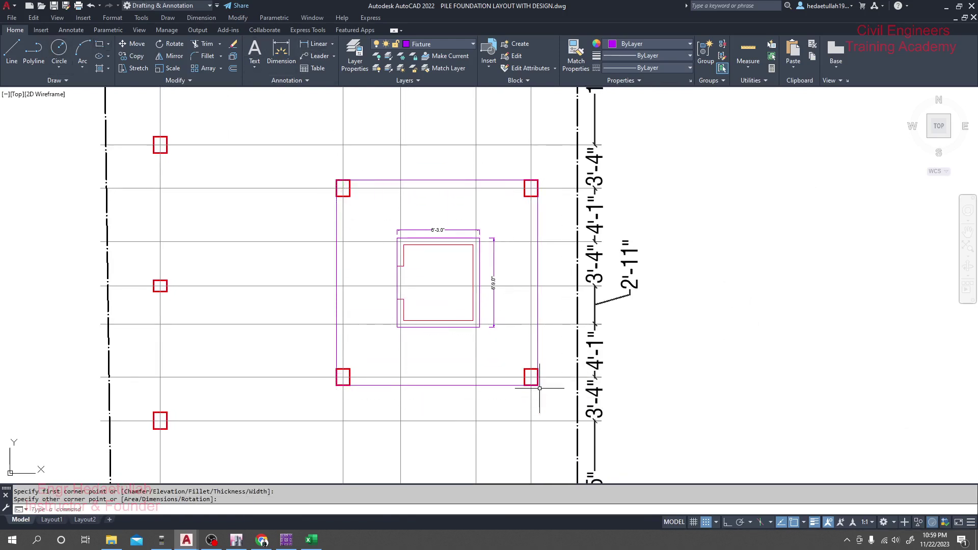
# Offset the rectangle enclosing the core wall and four columns outward by 1'.
pyautogui.click(539, 226)
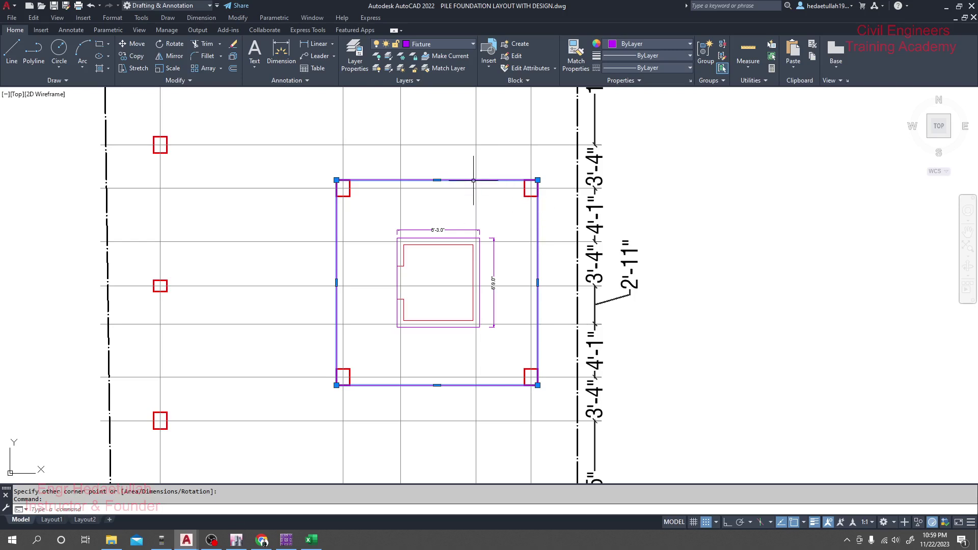
pyautogui.moveTo(446, 225); pyautogui.dragTo(439, 221, button='middle')
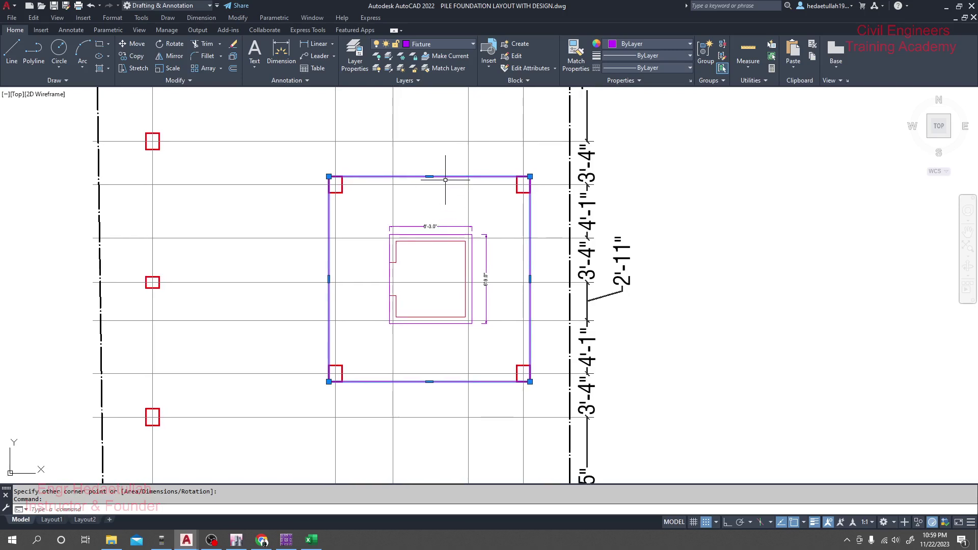
pyautogui.write('o')
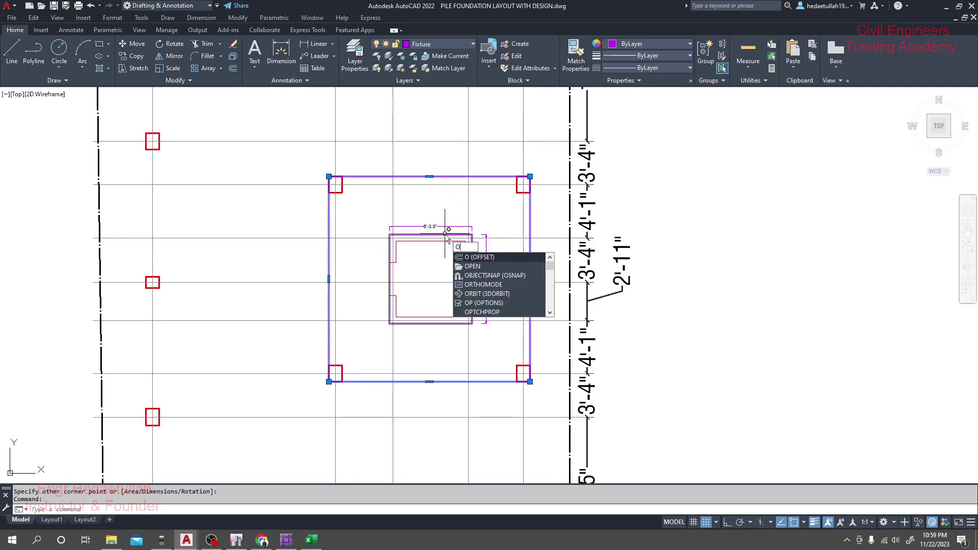
pyautogui.press('Return')
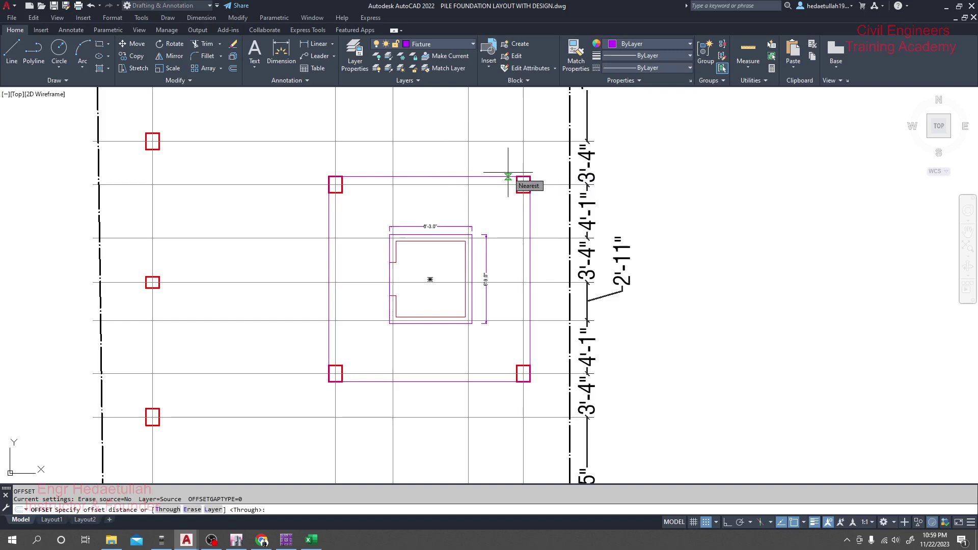
pyautogui.write('1')
pyautogui.press('Return')
pyautogui.click(508, 177)
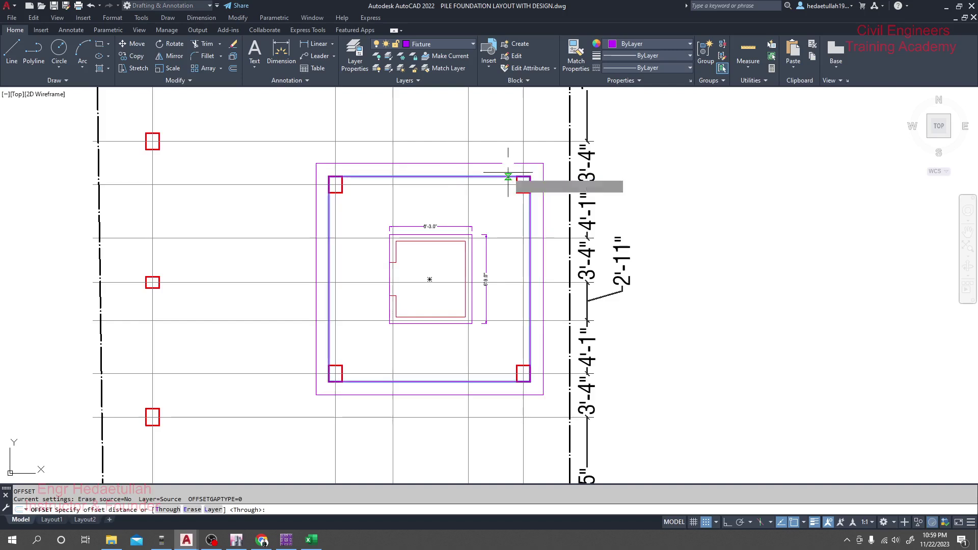
pyautogui.click(503, 150)
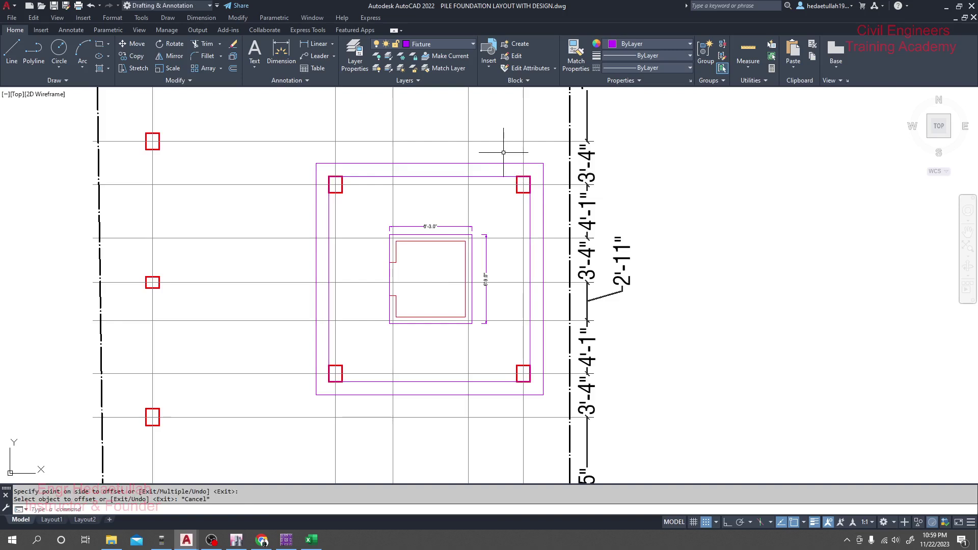
pyautogui.press('Escape')
# Copy the outermost offset rectangle into the empty area beside the pile cap layout, below the separate square outline.
pyautogui.click(493, 162)
pyautogui.scroll(-2, 494, 158)
pyautogui.scroll(-2, 493, 158)
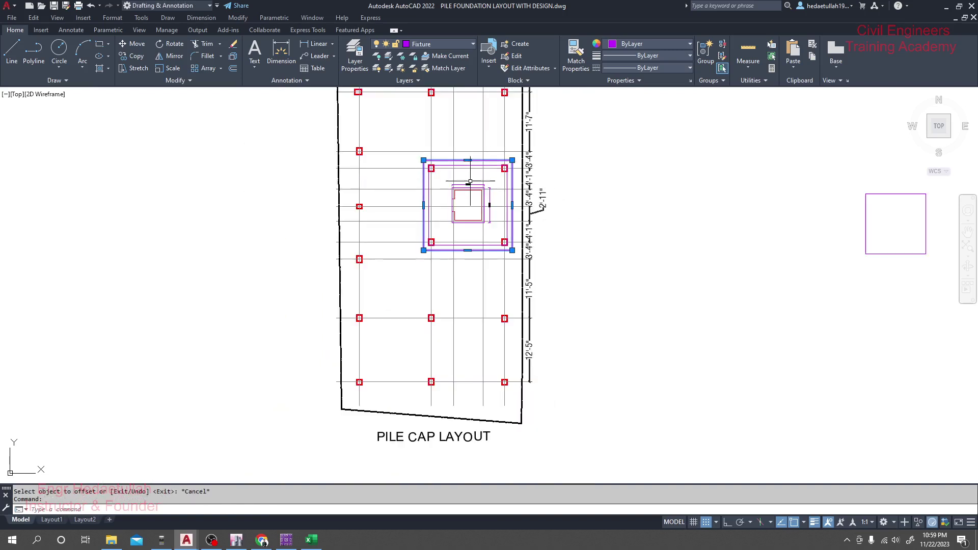
pyautogui.scroll(-1, 454, 215)
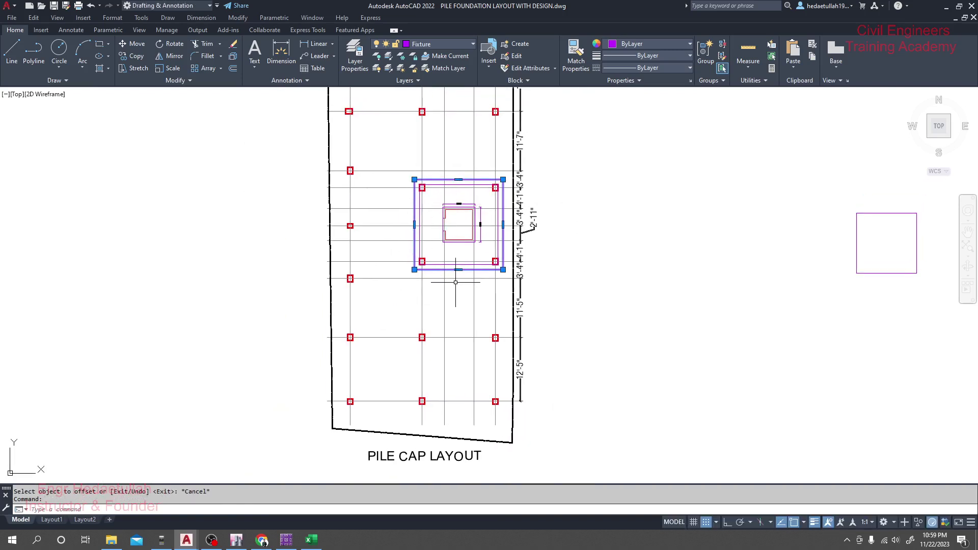
pyautogui.write('co')
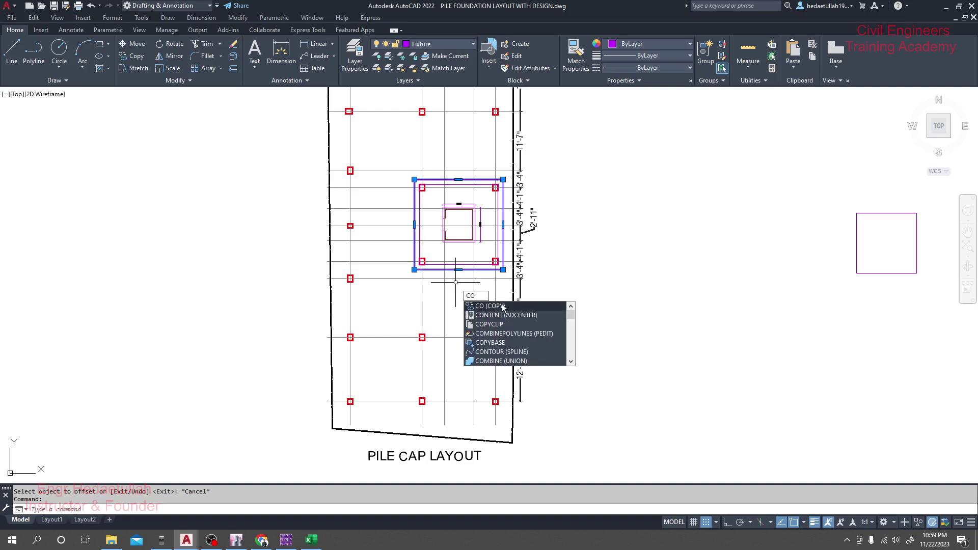
pyautogui.press('Return')
pyautogui.click(415, 180)
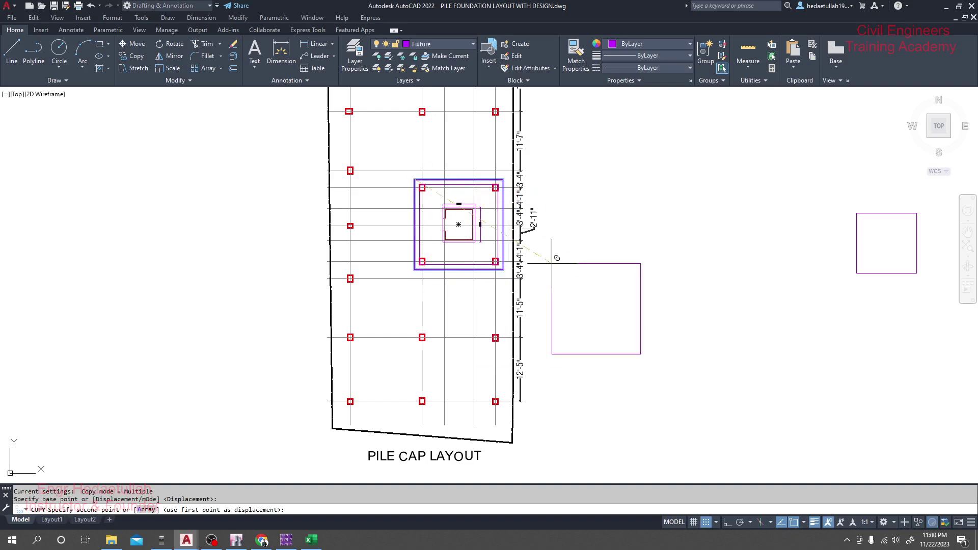
pyautogui.moveTo(717, 318); pyautogui.dragTo(533, 247, button='middle')
pyautogui.moveTo(575, 305); pyautogui.dragTo(478, 279, button='middle')
pyautogui.press('Escape')
pyautogui.press('Escape')
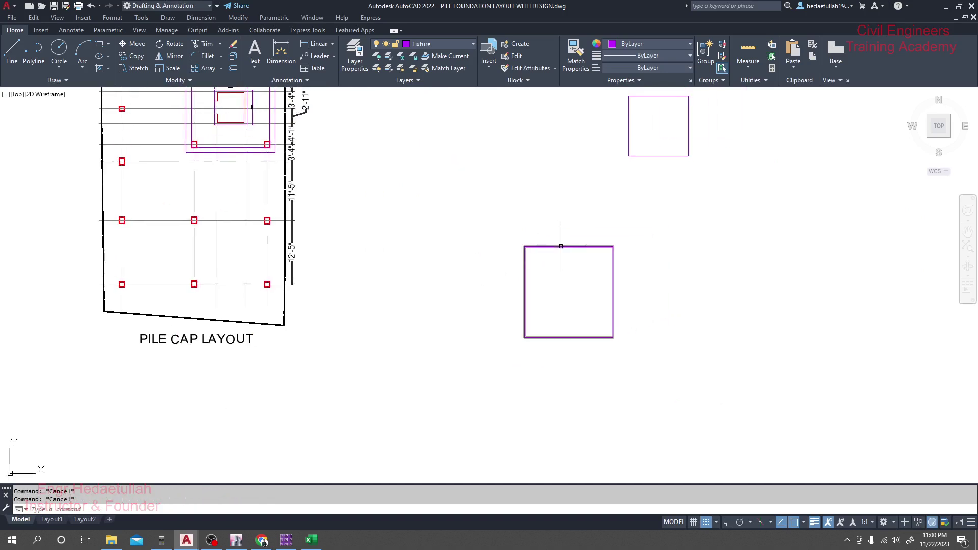
# Try to offset the copied pile cap outline inward by 20 inches.
pyautogui.moveTo(567, 252); pyautogui.dragTo(567, 246, button='middle')
pyautogui.click(567, 240)
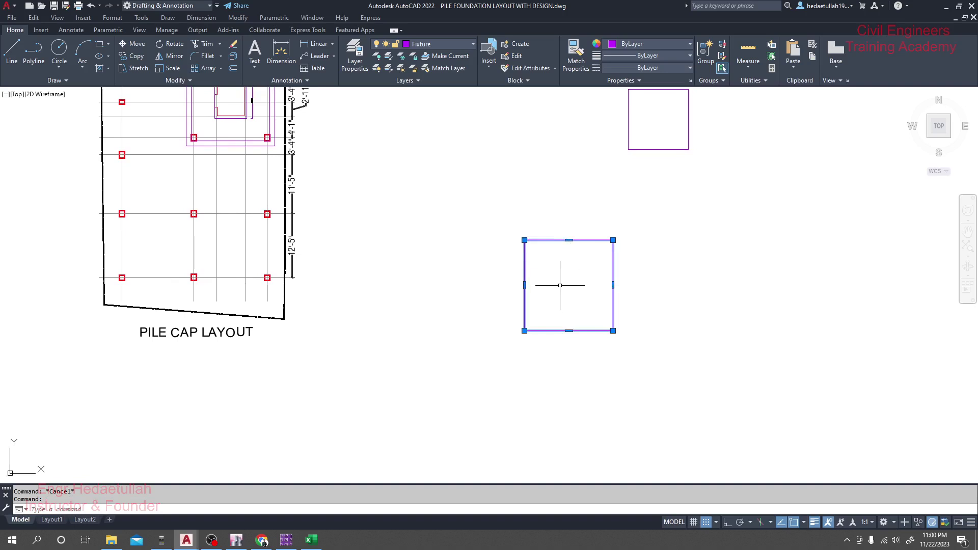
pyautogui.press('Return')
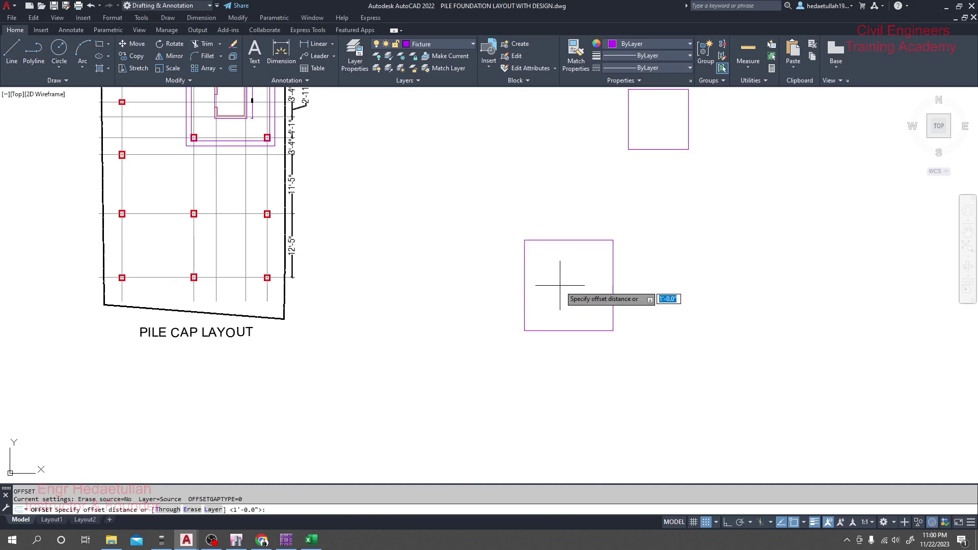
pyautogui.write('20')
pyautogui.press('Return')
pyautogui.click(561, 284)
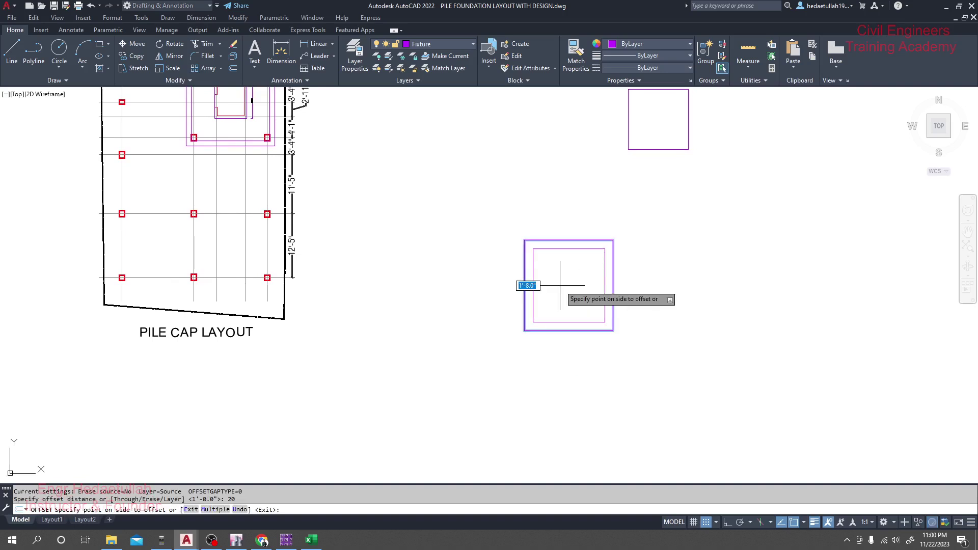
pyautogui.click(563, 293)
pyautogui.scroll(2, 560, 270)
pyautogui.press('Escape')
pyautogui.press('Escape')
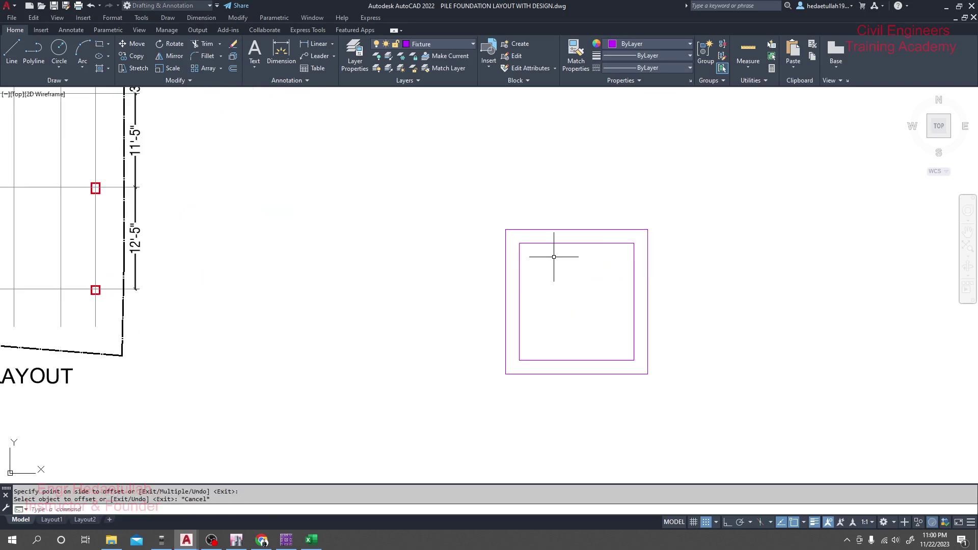
# Undo the 20-inch inward offset of the copied pile cap outline.
pyautogui.scroll(4, 524, 244)
pyautogui.scroll(-4, 527, 246)
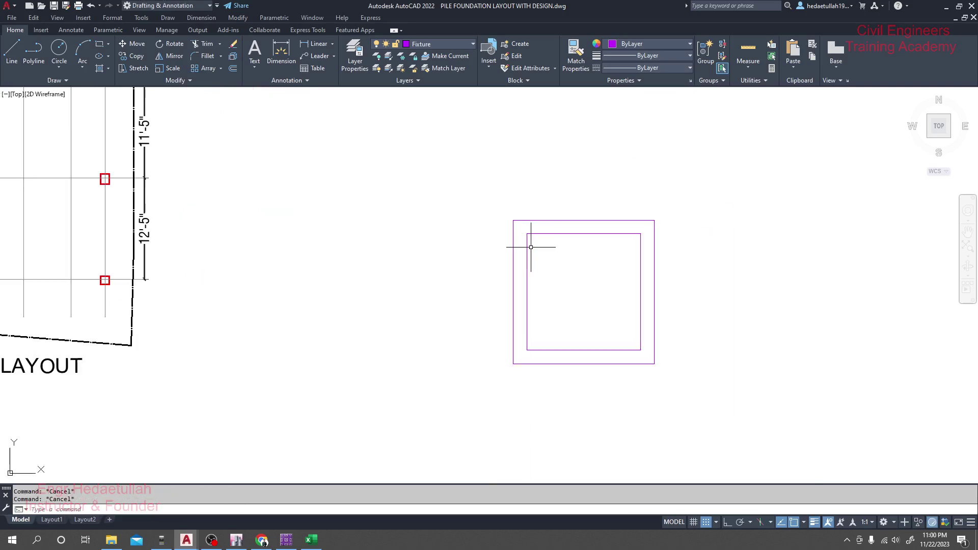
pyautogui.scroll(1, 555, 265)
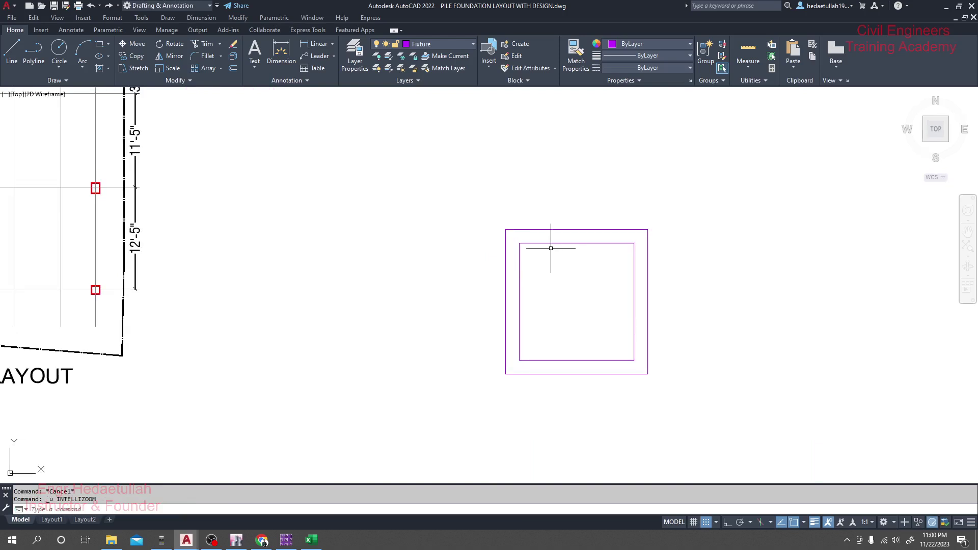
pyautogui.hotkey('ctrl', 'z')
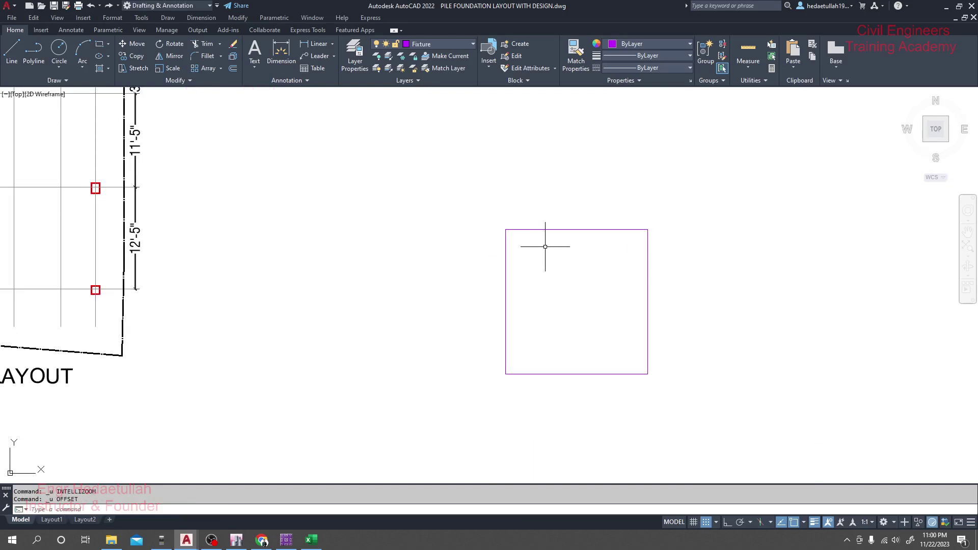
# Offset the copied pile cap outline inward by 12 inches.
pyautogui.press('Return')
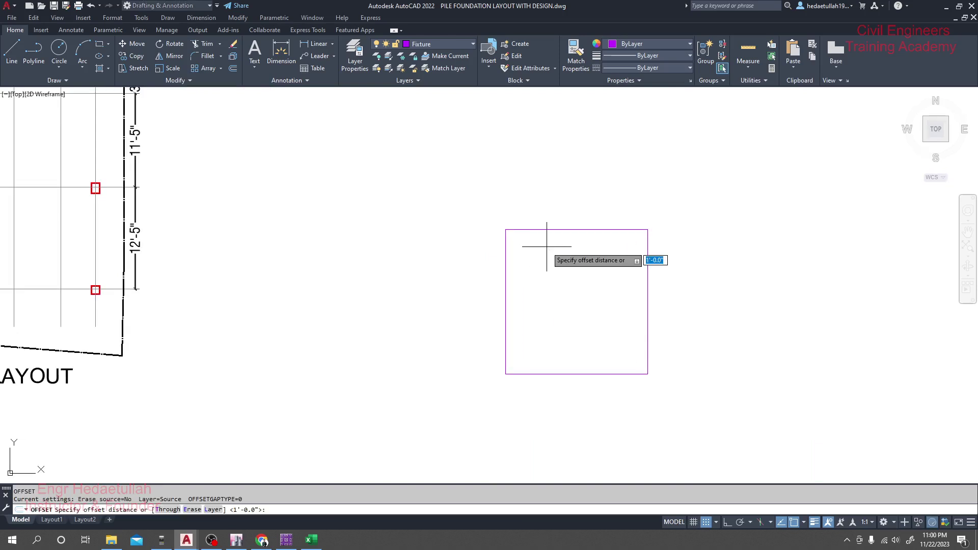
pyautogui.write('12')
pyautogui.press('Return')
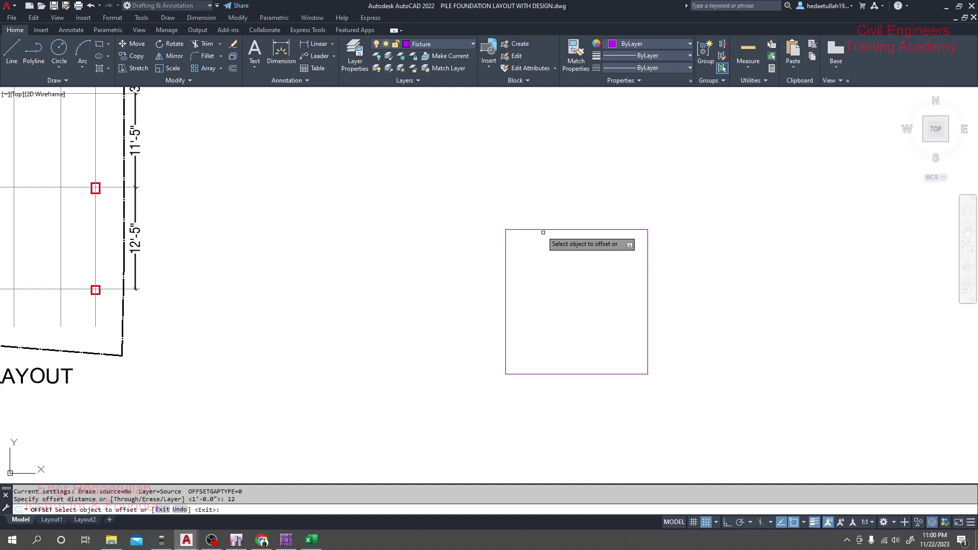
pyautogui.click(546, 230)
pyautogui.click(546, 244)
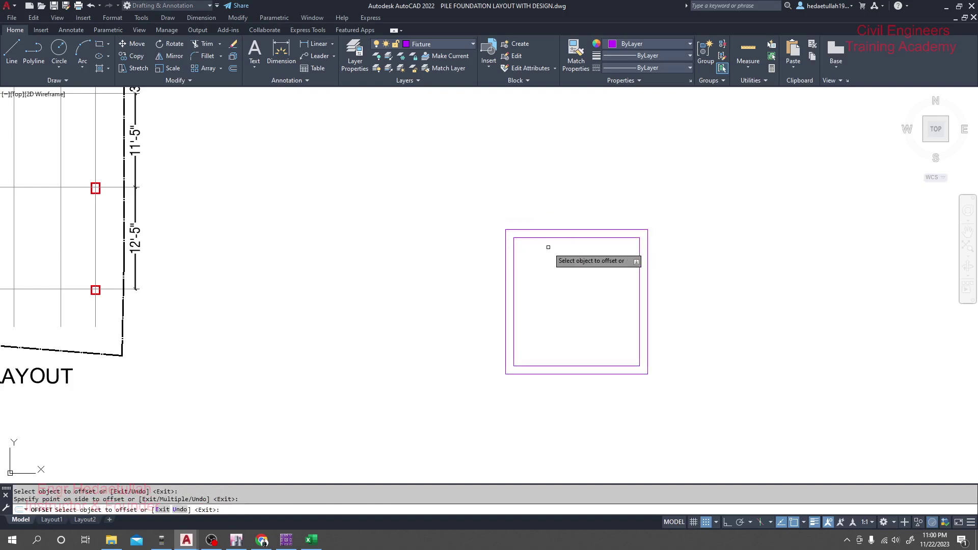
pyautogui.press('Return')
# Offset the inner outline of the copied pile cap a further 10 inches inward.
pyautogui.press('Return')
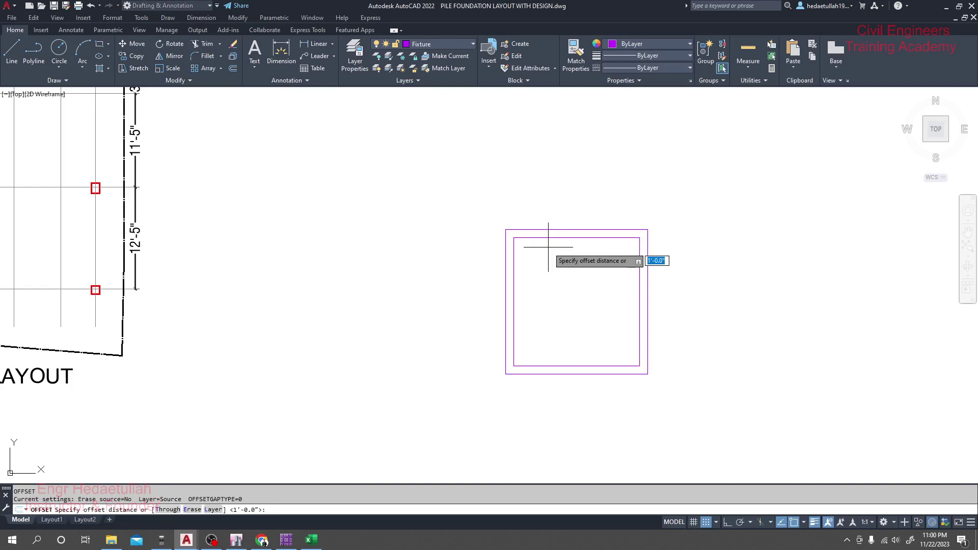
pyautogui.write('10')
pyautogui.press('Return')
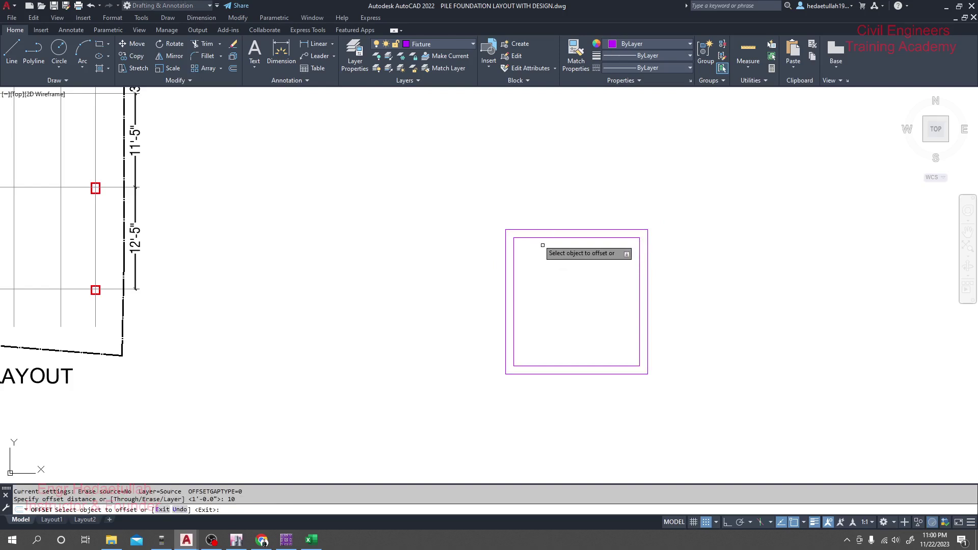
pyautogui.click(534, 238)
pyautogui.click(547, 257)
pyautogui.press('Escape')
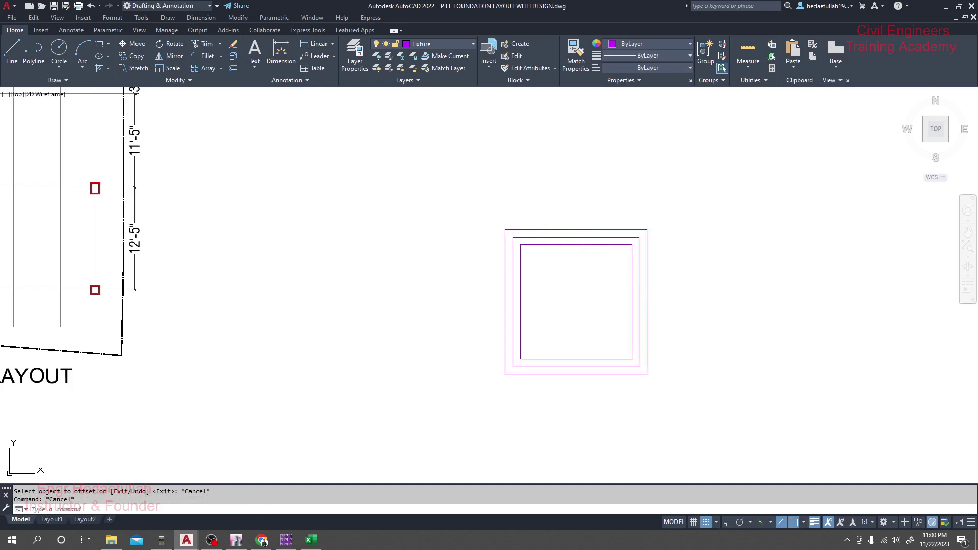
pyautogui.moveTo(567, 295); pyautogui.dragTo(537, 267, button='middle')
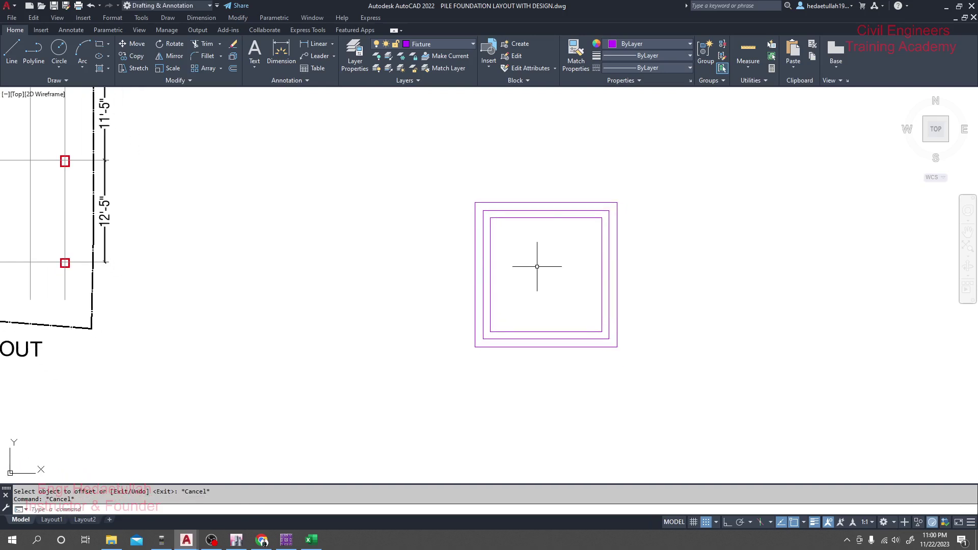
pyautogui.moveTo(544, 266); pyautogui.dragTo(525, 270, button='middle')
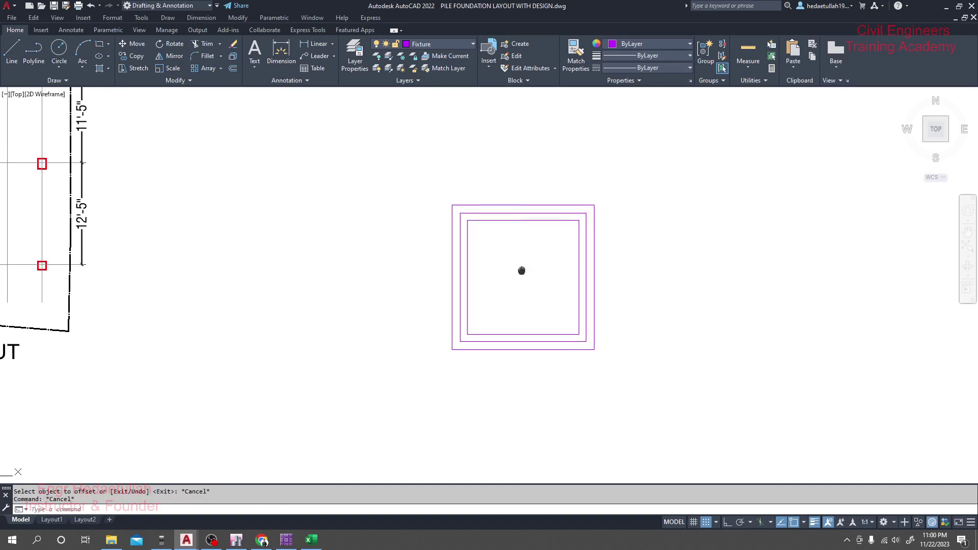
pyautogui.moveTo(532, 232); pyautogui.dragTo(508, 232, button='middle')
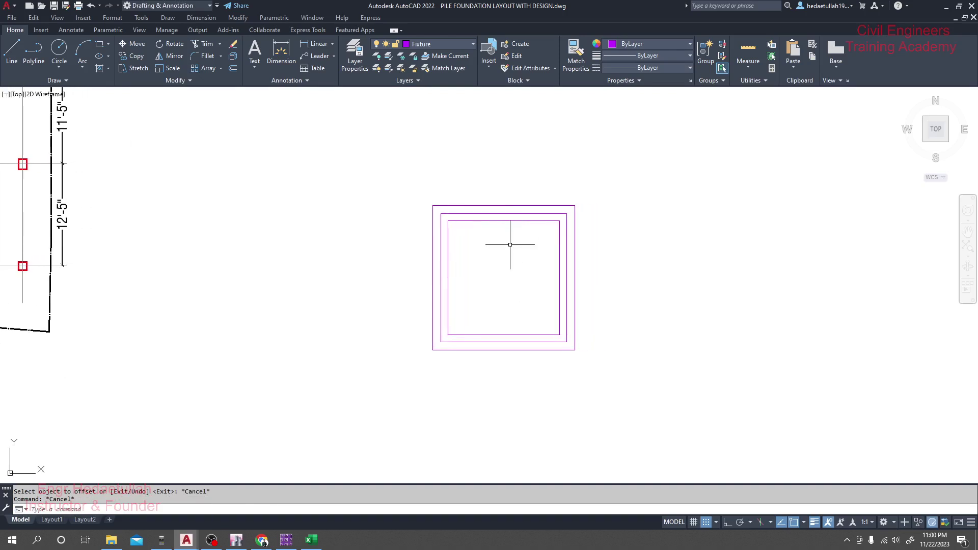
pyautogui.scroll(-3, 510, 248)
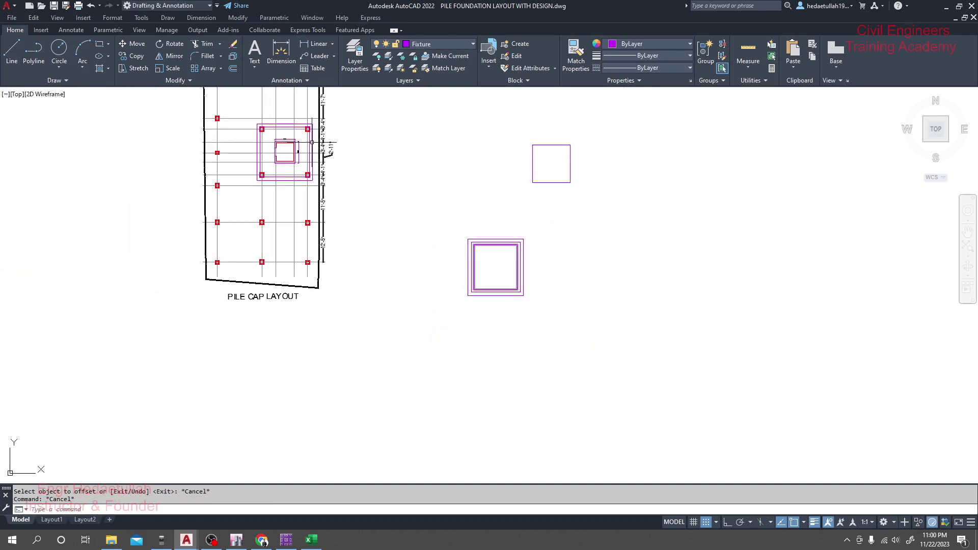
pyautogui.scroll(5, 465, 269)
pyautogui.moveTo(542, 293); pyautogui.dragTo(608, 240, button='middle')
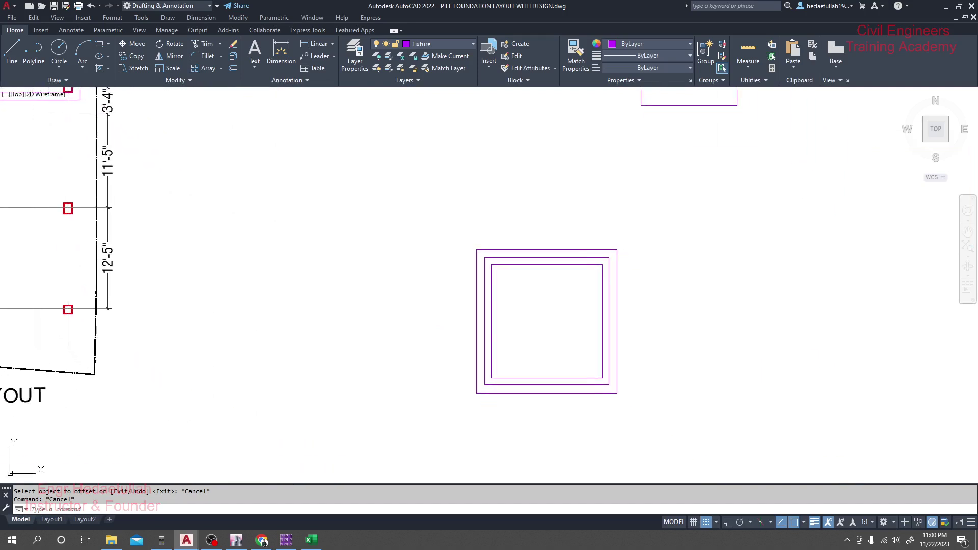
pyautogui.click(325, 44)
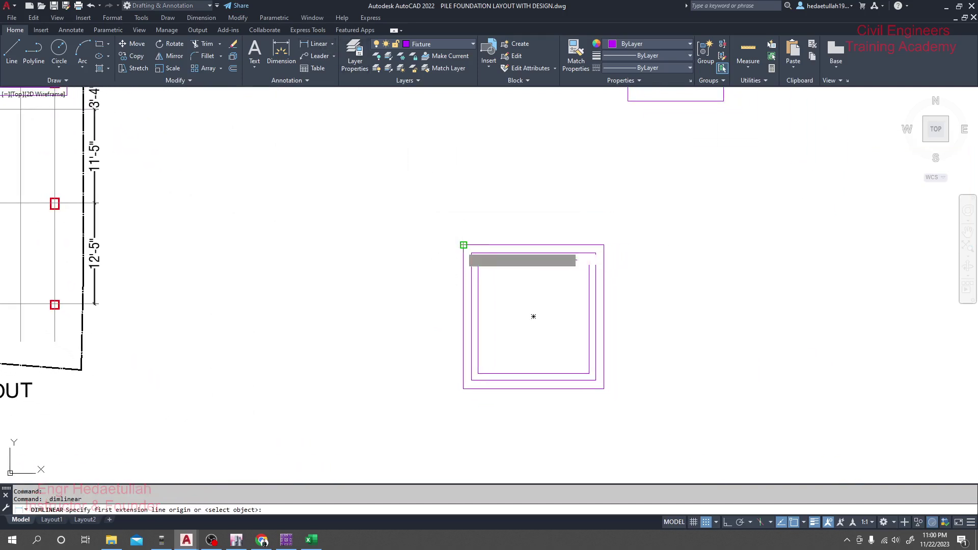
pyautogui.click(464, 245)
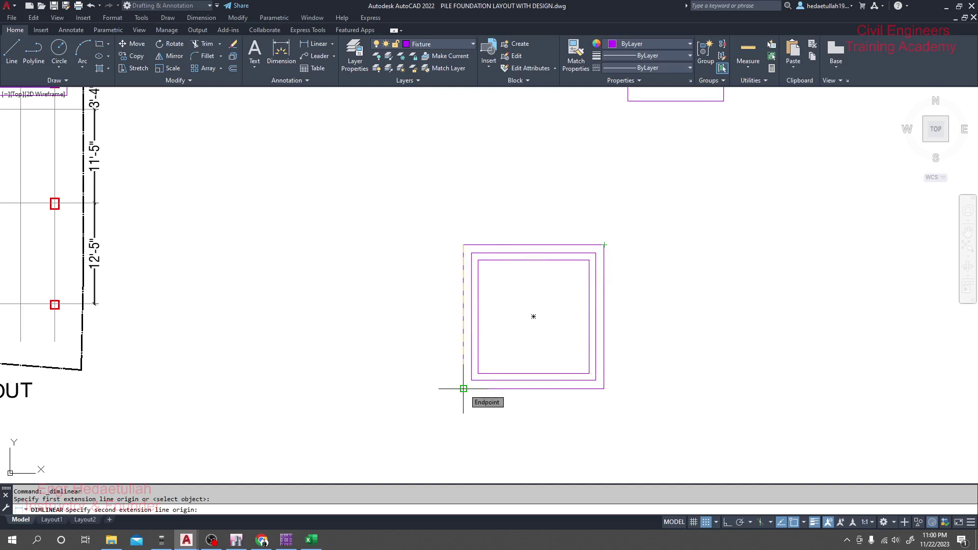
pyautogui.press('Escape')
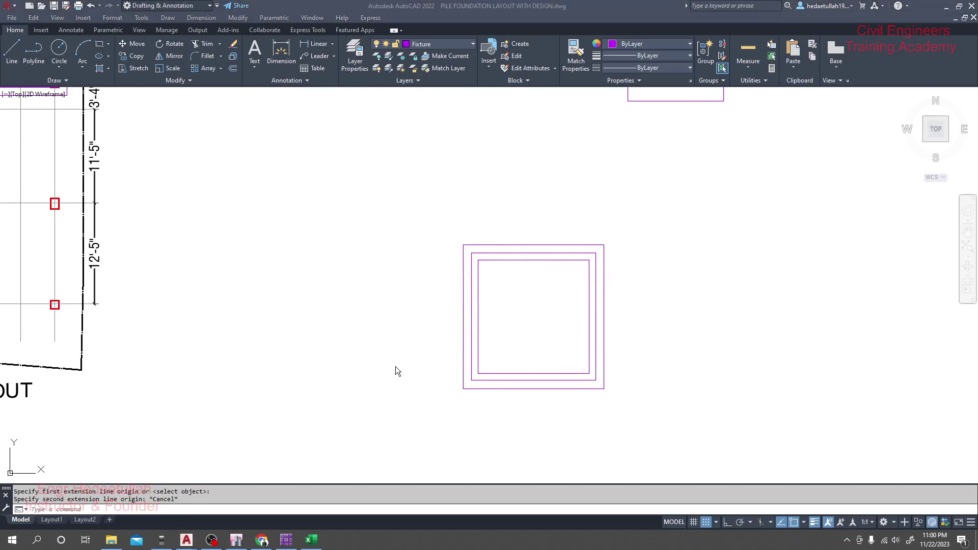
# Delete the middle of the three nested outlines of the copied pile cap.
pyautogui.scroll(2, 527, 305)
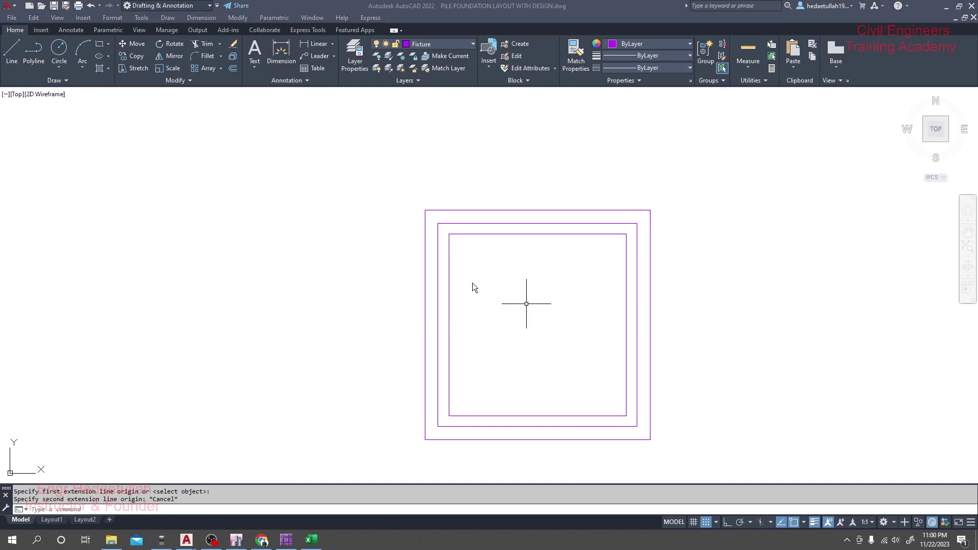
pyautogui.click(436, 256)
pyautogui.click(437, 255)
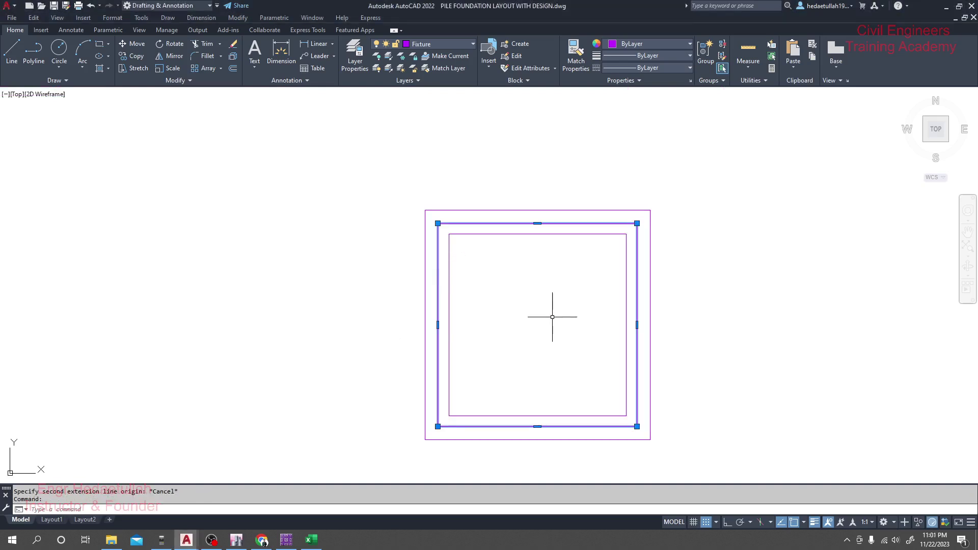
pyautogui.press('Delete')
pyautogui.moveTo(552, 316); pyautogui.dragTo(551, 301, button='middle')
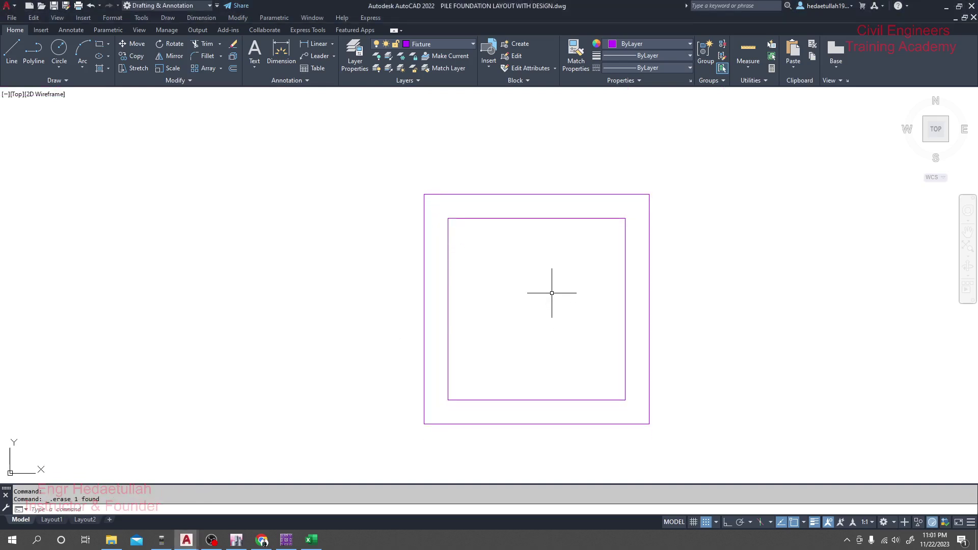
pyautogui.moveTo(529, 219); pyautogui.dragTo(526, 259, button='middle')
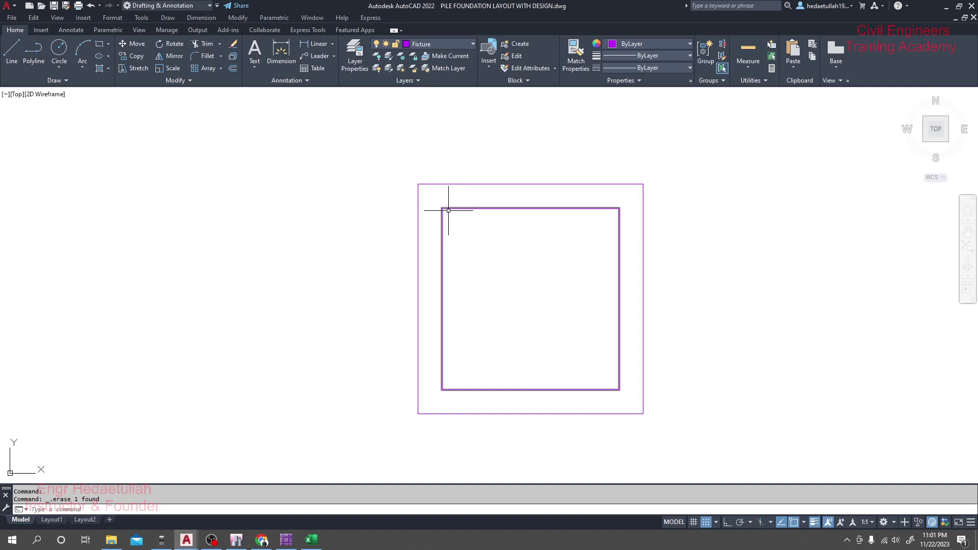
pyautogui.moveTo(490, 244); pyautogui.dragTo(473, 239, button='middle')
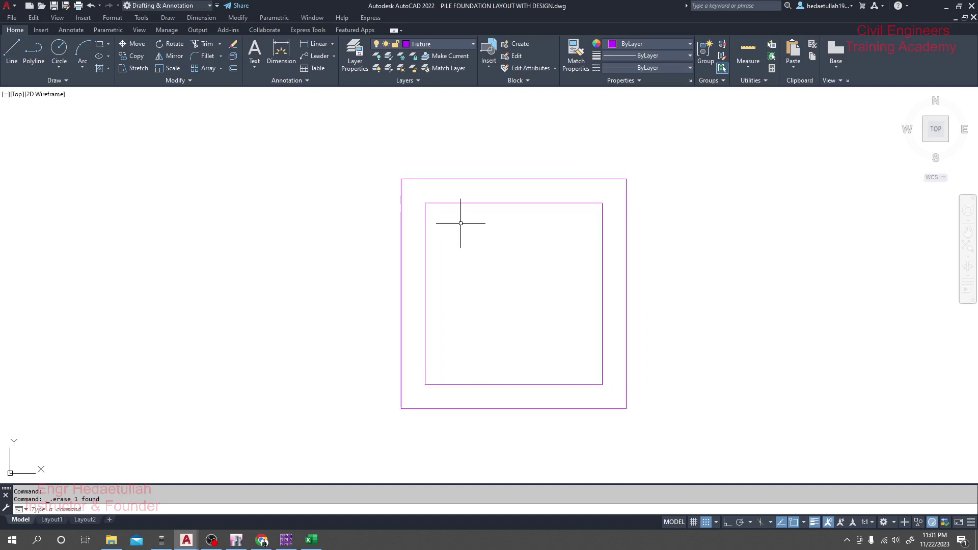
pyautogui.click(59, 48)
pyautogui.click(237, 253)
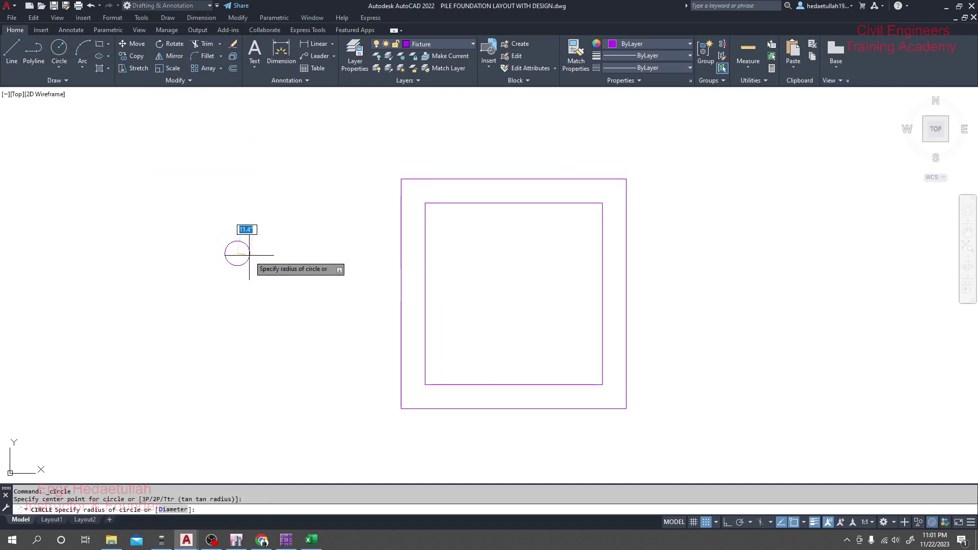
pyautogui.press('Escape')
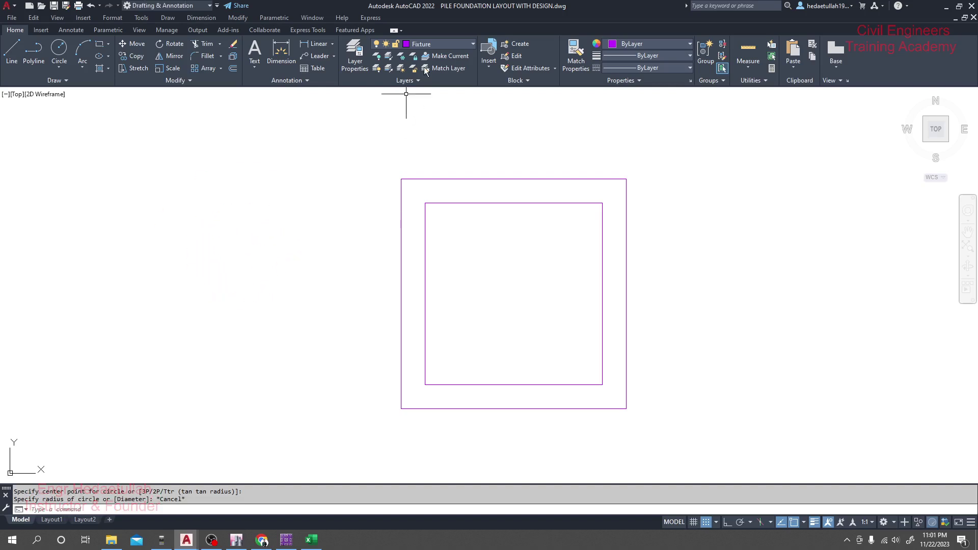
# Make the Column layer current and draw a pile circle with a 10-inch radius in the empty area beside the pile cap.
pyautogui.click(455, 46)
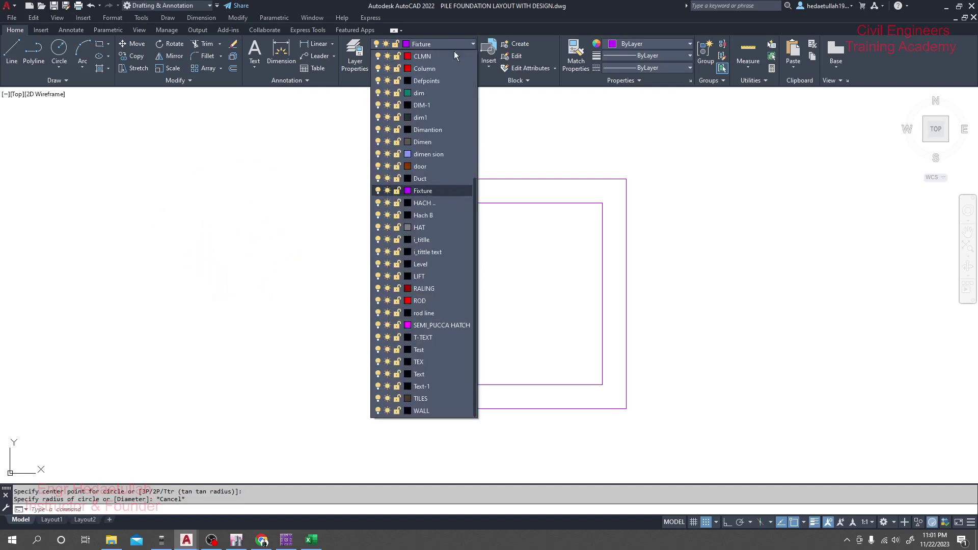
pyautogui.click(428, 68)
pyautogui.click(59, 50)
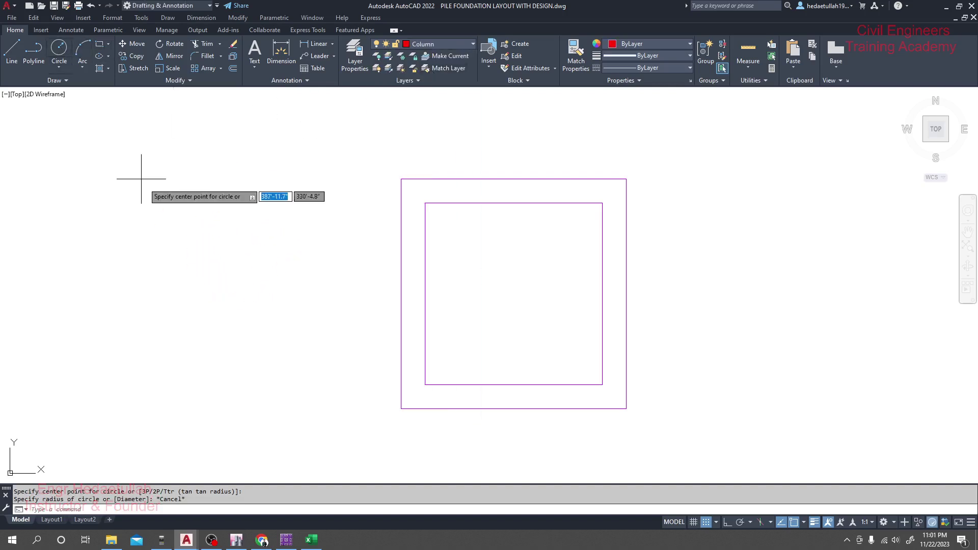
pyautogui.click(145, 184)
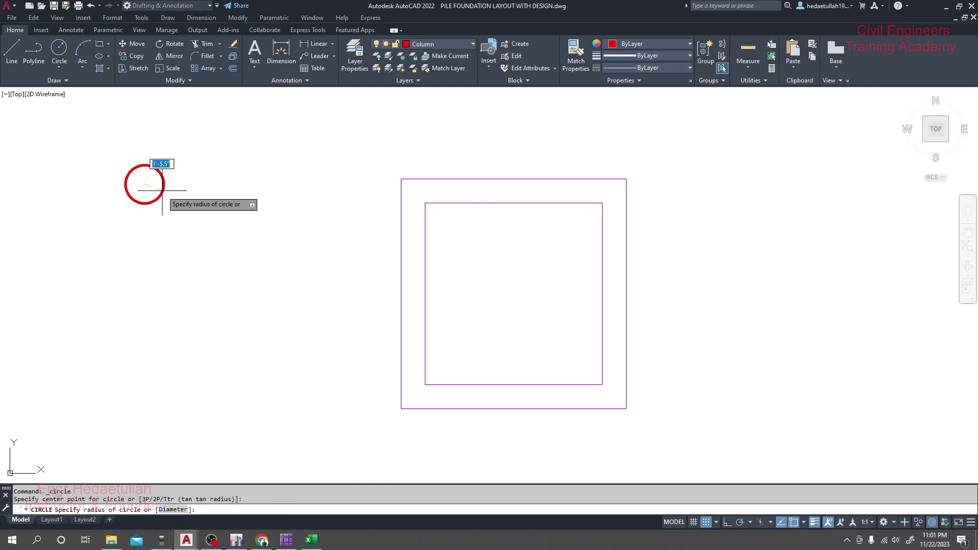
pyautogui.write('20')
pyautogui.press('Return')
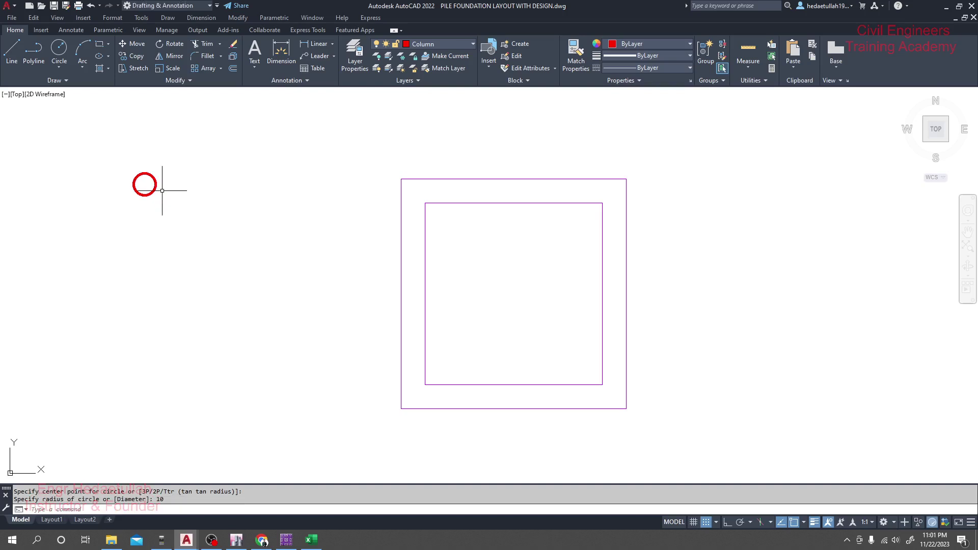
# Copy the pile circle by its centre to all four corners of the cap's inner outline.
pyautogui.press('Escape')
pyautogui.click(155, 184)
pyautogui.moveTo(219, 214); pyautogui.dragTo(262, 214, button='middle')
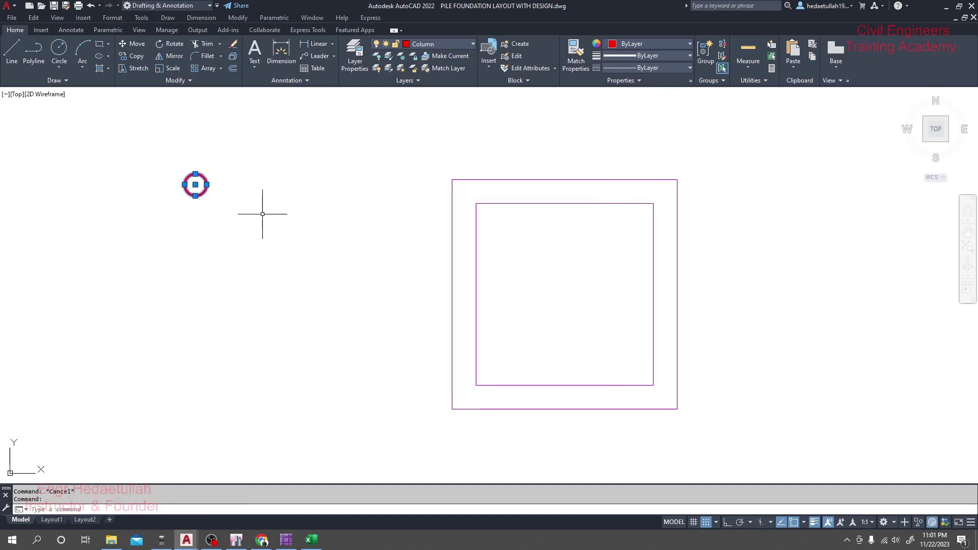
pyautogui.press('Return')
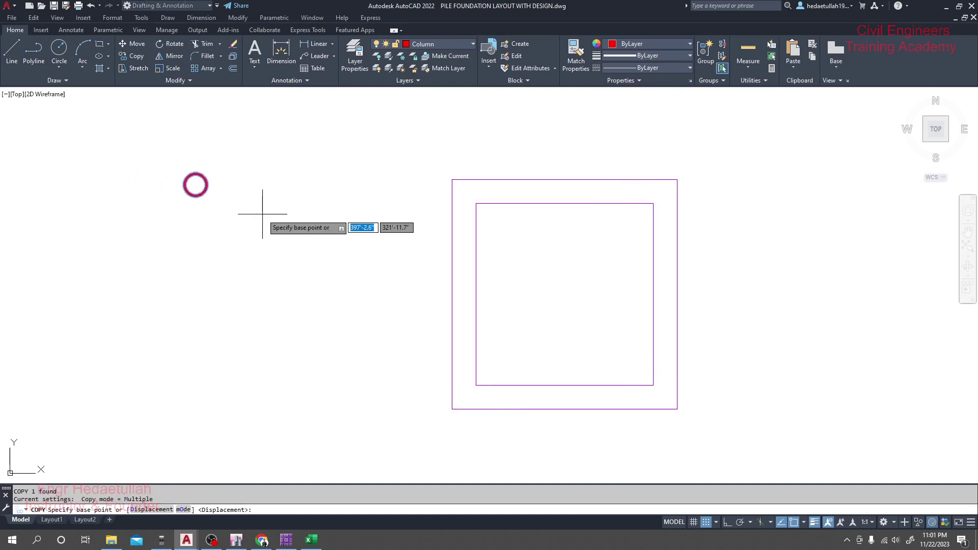
pyautogui.click(195, 185)
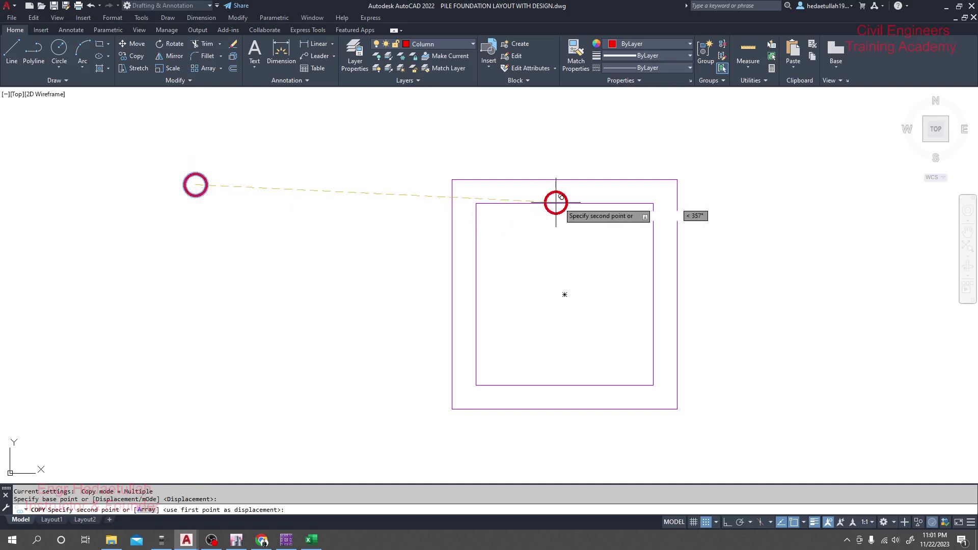
pyautogui.click(476, 203)
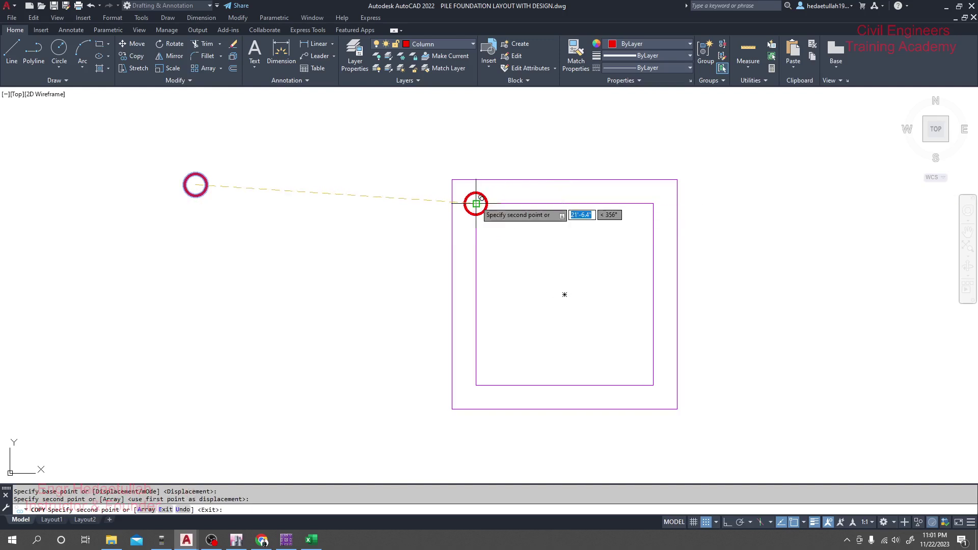
pyautogui.click(653, 204)
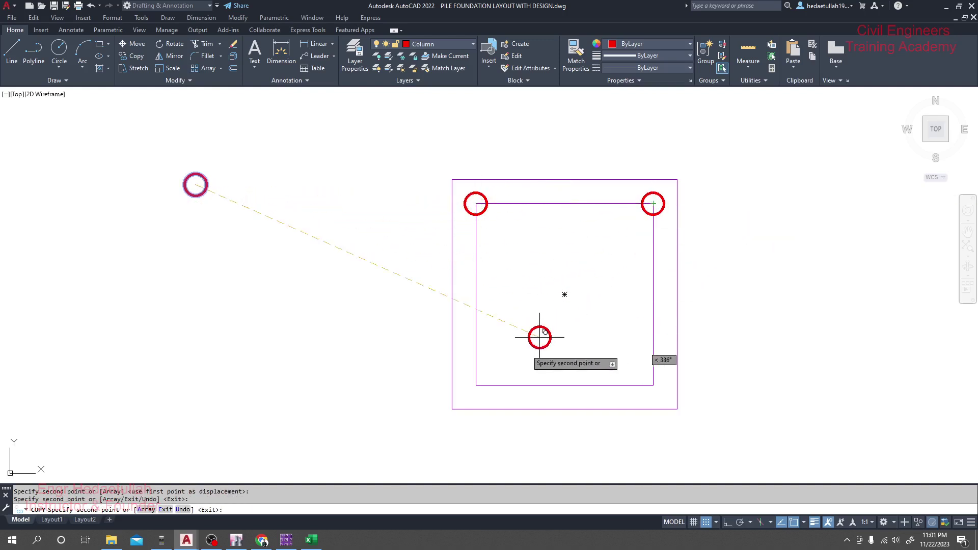
pyautogui.click(476, 385)
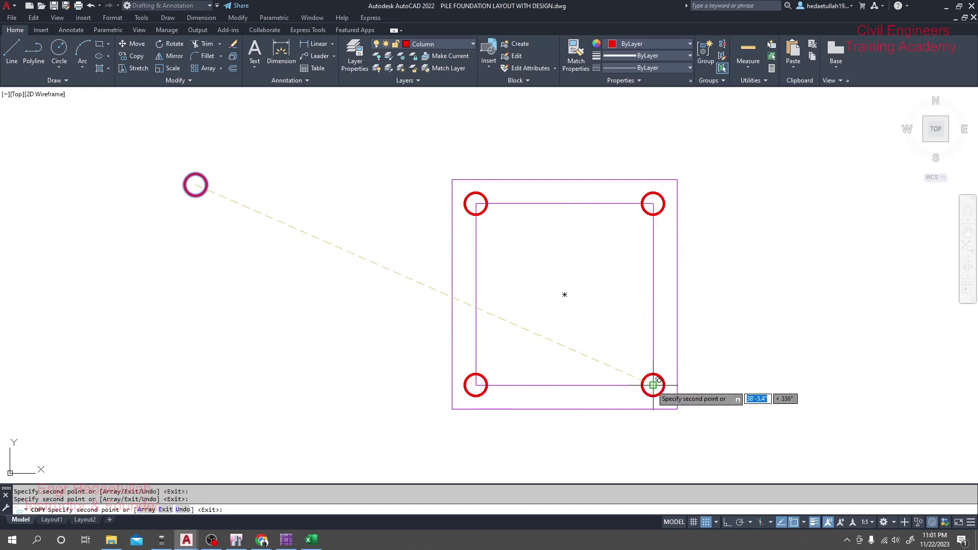
pyautogui.click(653, 385)
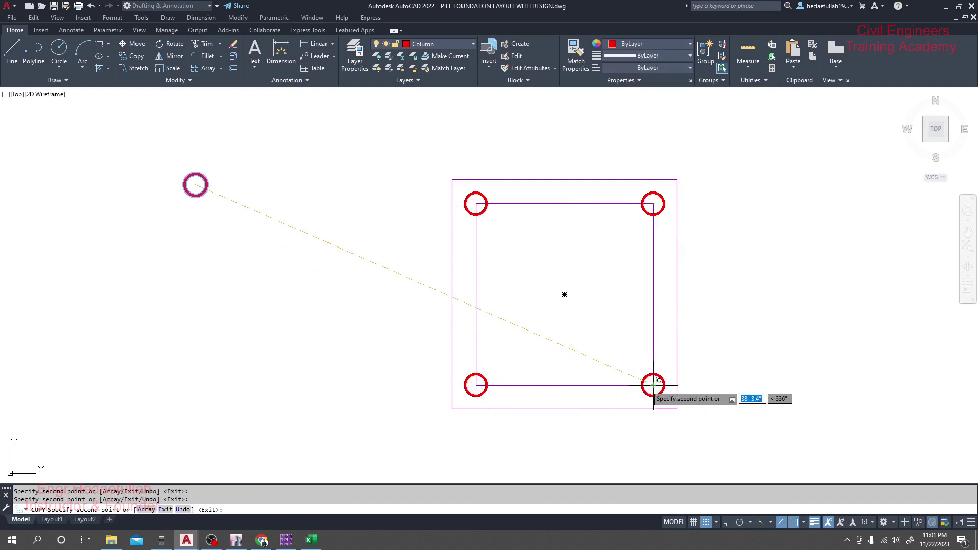
# Try a pile circle at the midpoint of the inner outline's left edge and delete it again.
pyautogui.click(476, 294)
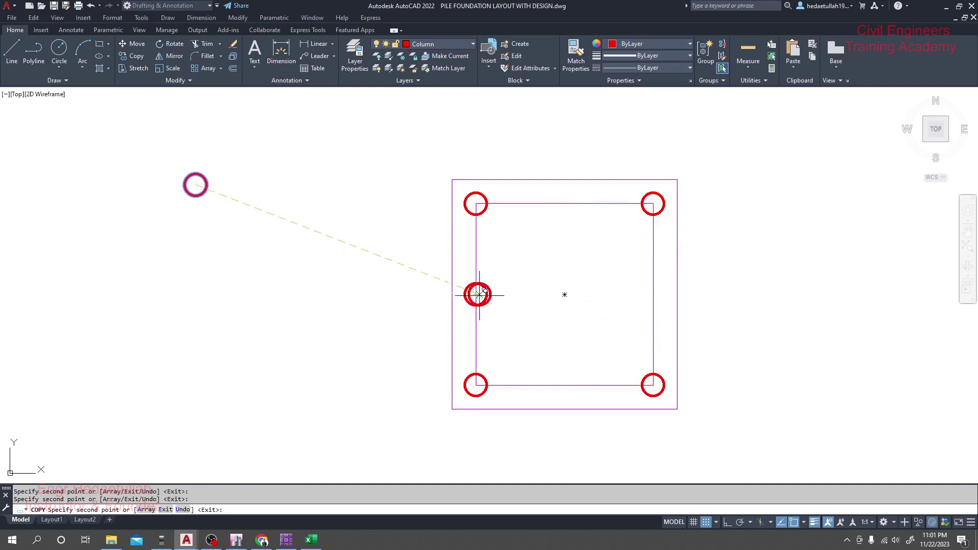
pyautogui.press('Escape')
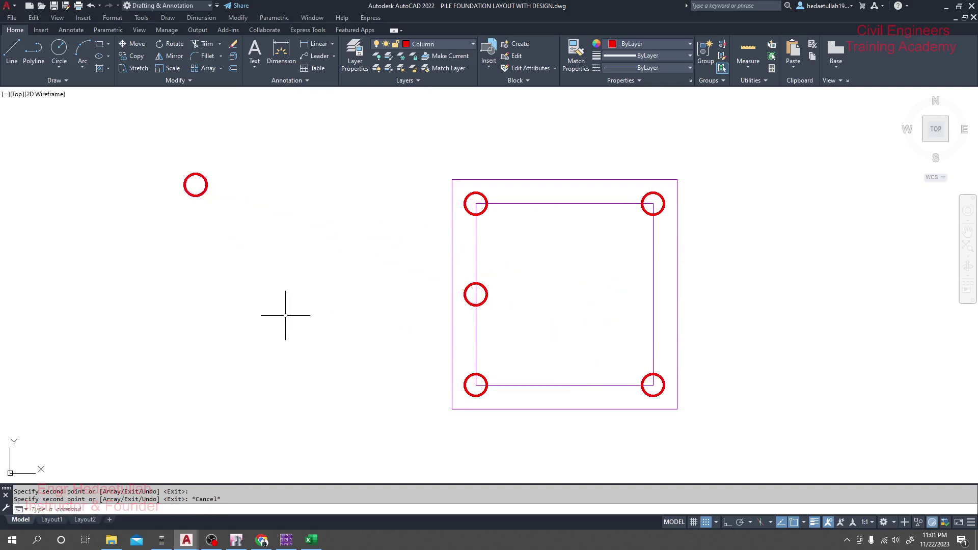
pyautogui.click(316, 44)
pyautogui.click(476, 204)
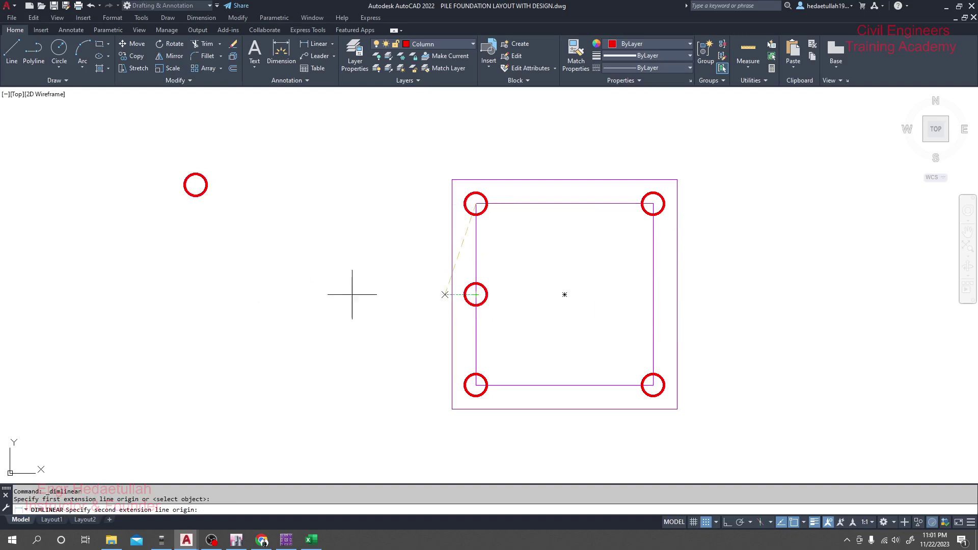
pyautogui.press('Escape')
pyautogui.click(463, 295)
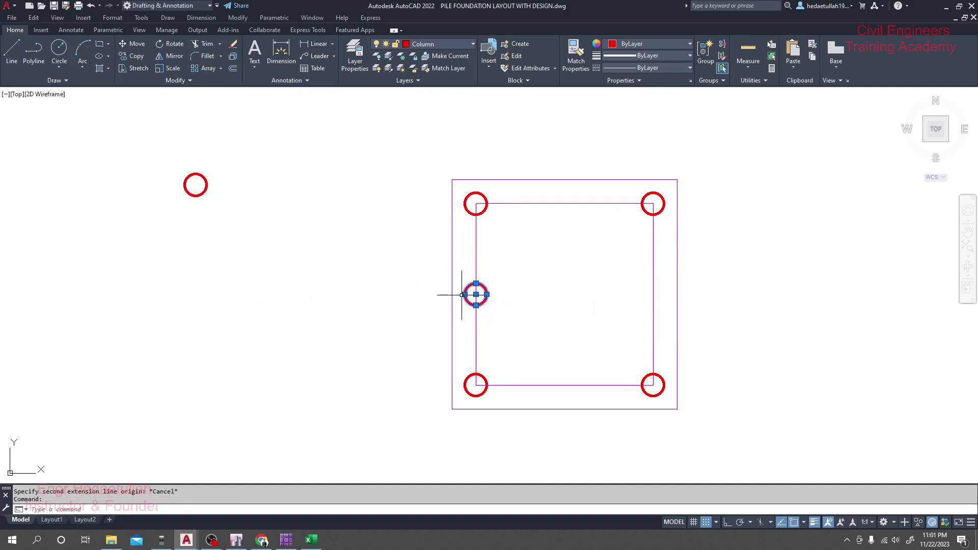
pyautogui.press('Delete')
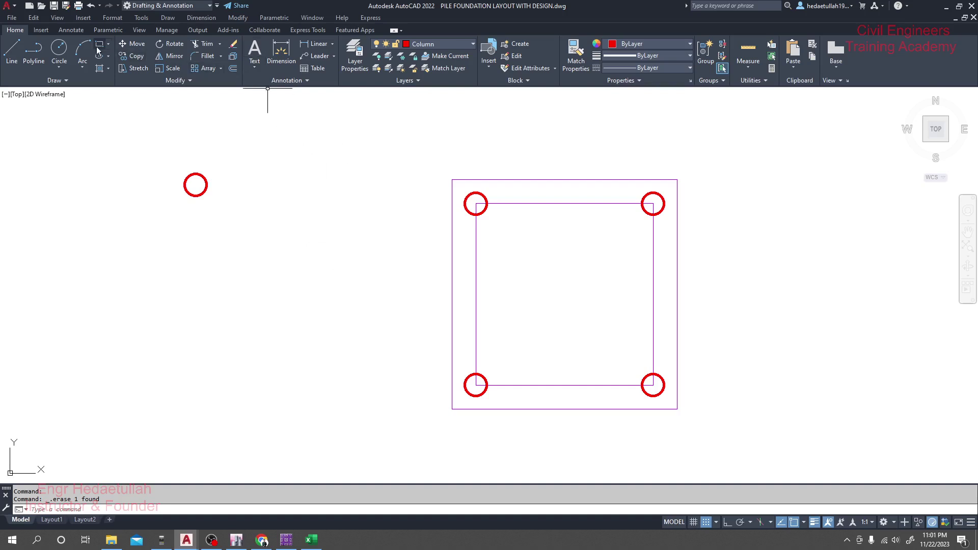
pyautogui.press('Escape')
pyautogui.click(478, 205)
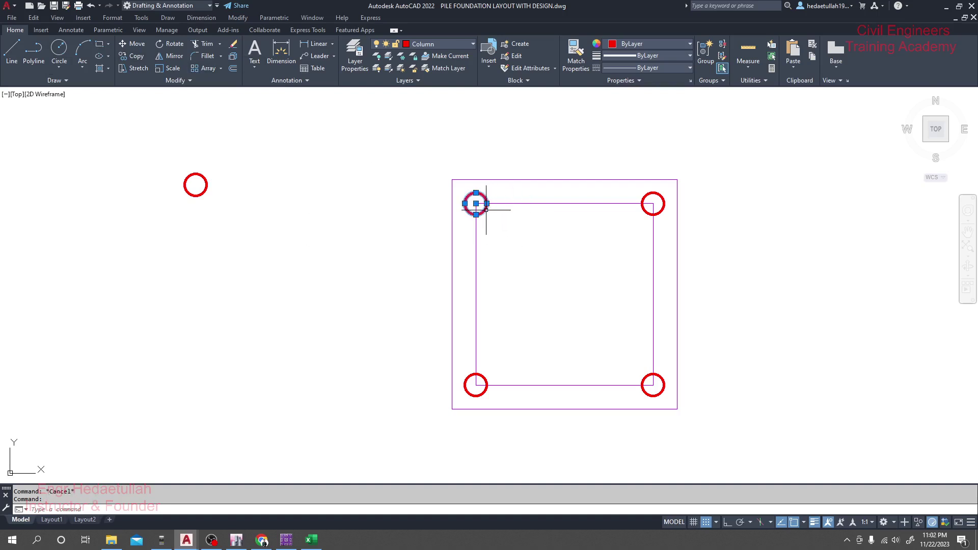
pyautogui.click(651, 204)
pyautogui.click(646, 209)
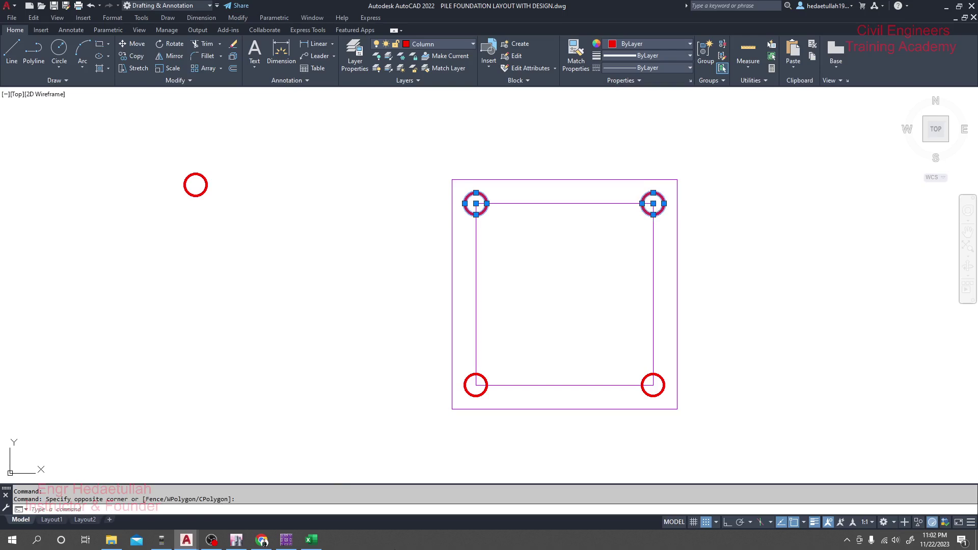
pyautogui.click(383, 529)
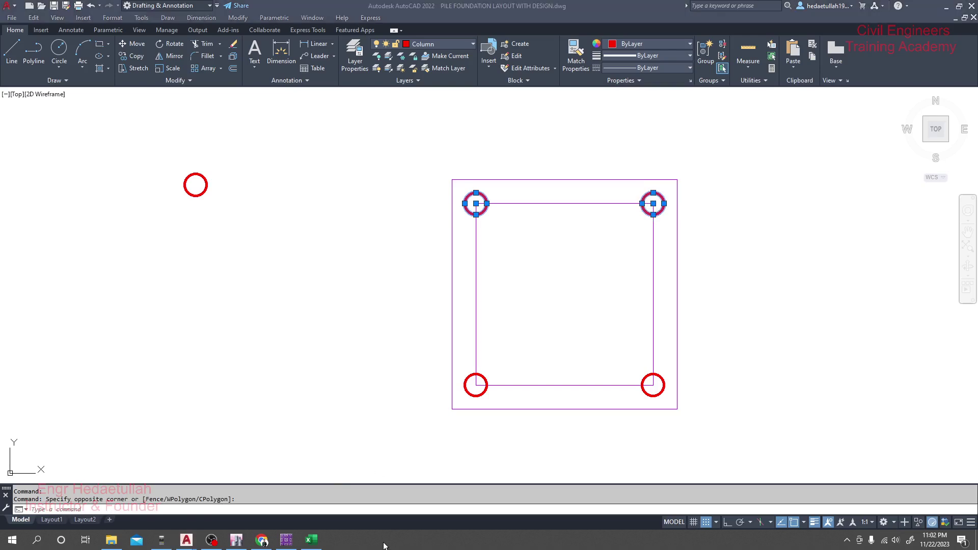
# Switch to Chrome and search Google Images in a new tab for "14 pile arrangement".
pyautogui.click(262, 540)
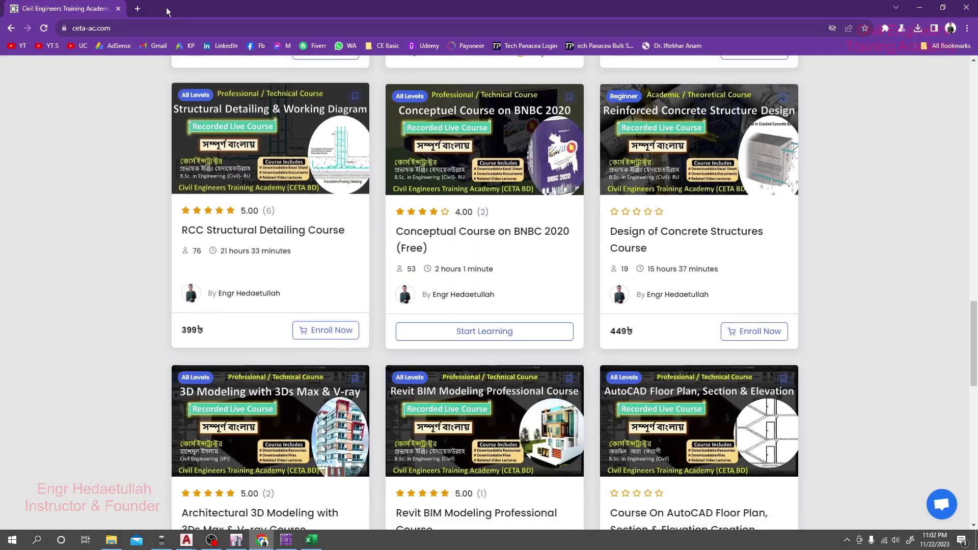
pyautogui.click(137, 9)
pyautogui.click(160, 25)
pyautogui.write('1')
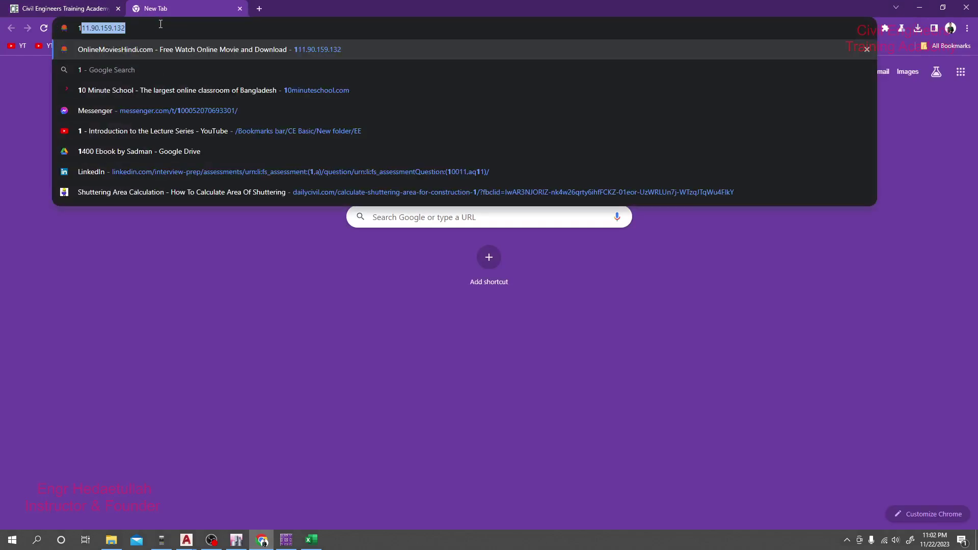
pyautogui.write('4 PILE A')
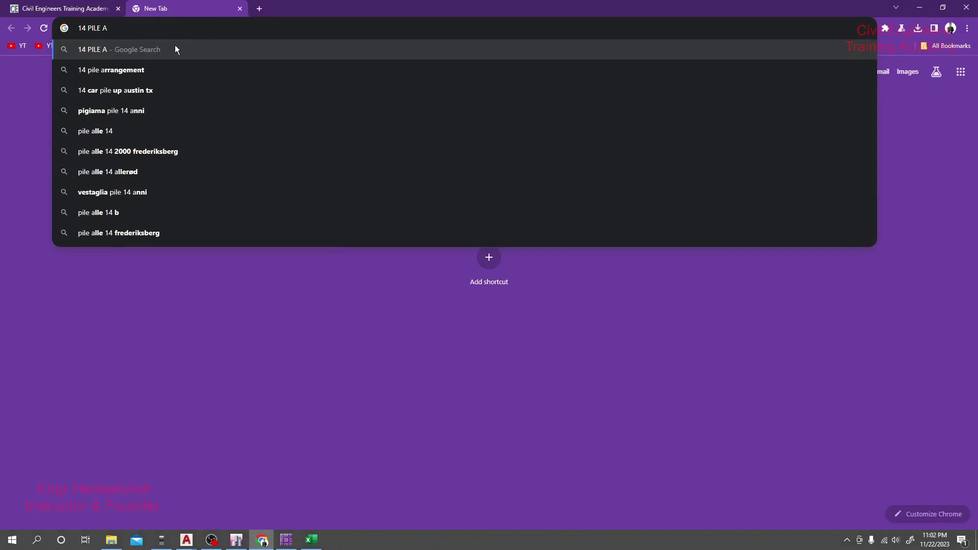
pyautogui.click(176, 69)
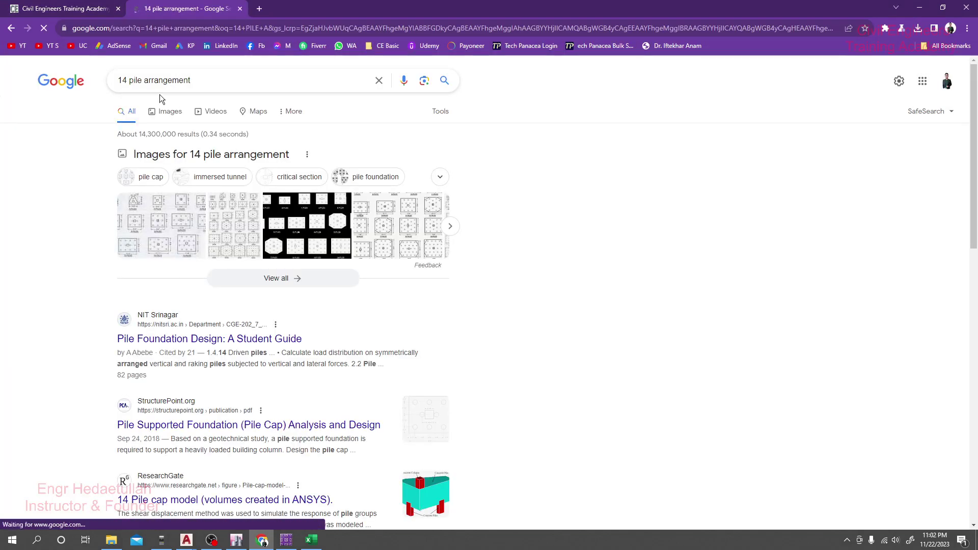
pyautogui.click(164, 114)
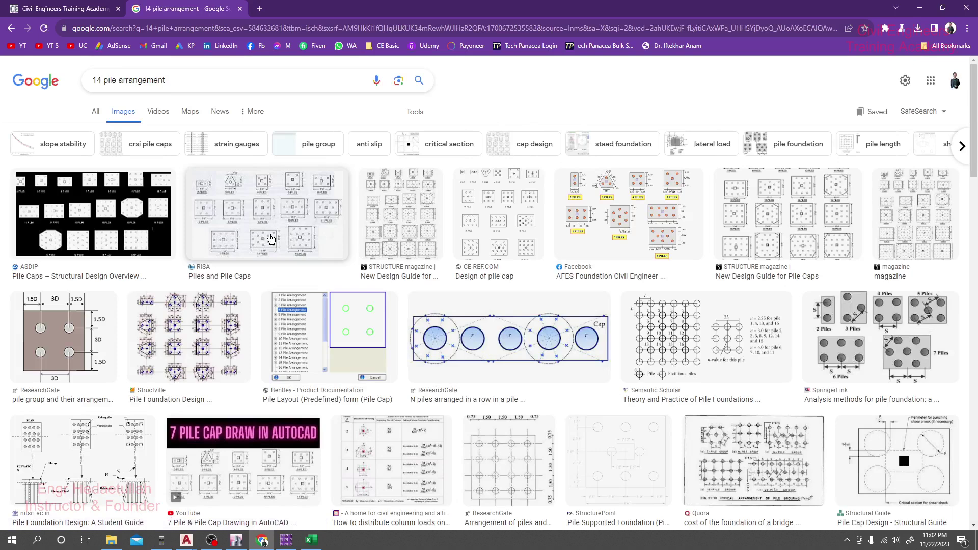
# Examine the RISA "Piles and Pile Caps" image and browse the other image results for a 14-pile cap layout.
pyautogui.click(270, 228)
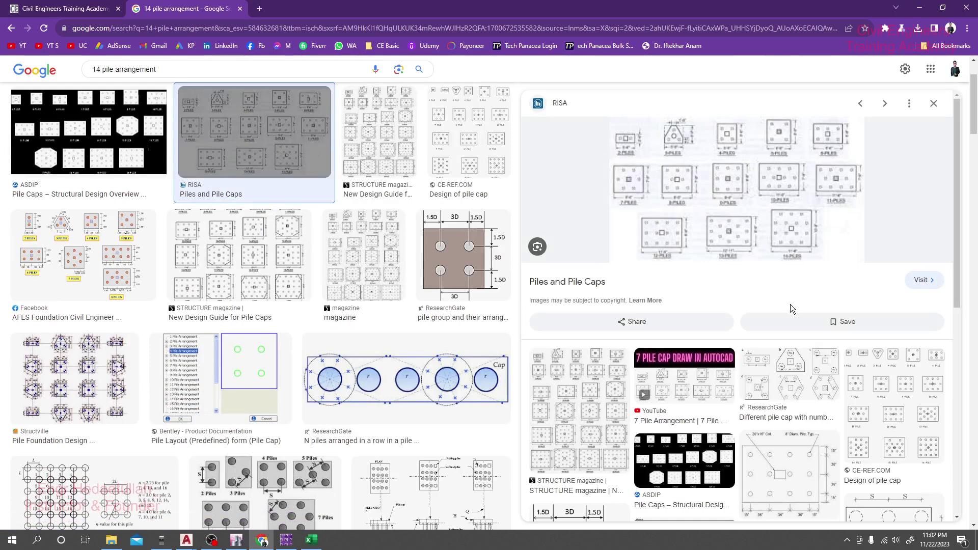
pyautogui.click(794, 230)
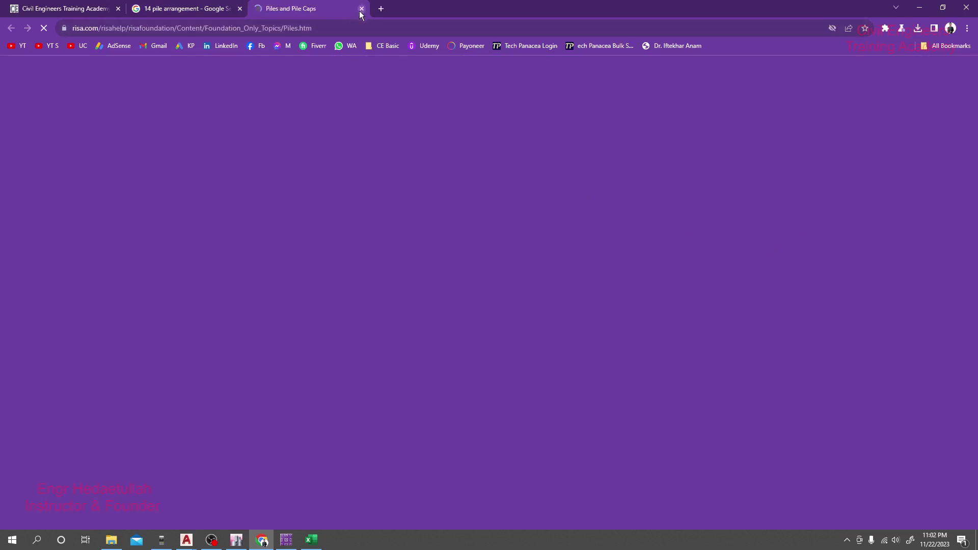
pyautogui.click(184, 9)
pyautogui.scroll(-5, 449, 333)
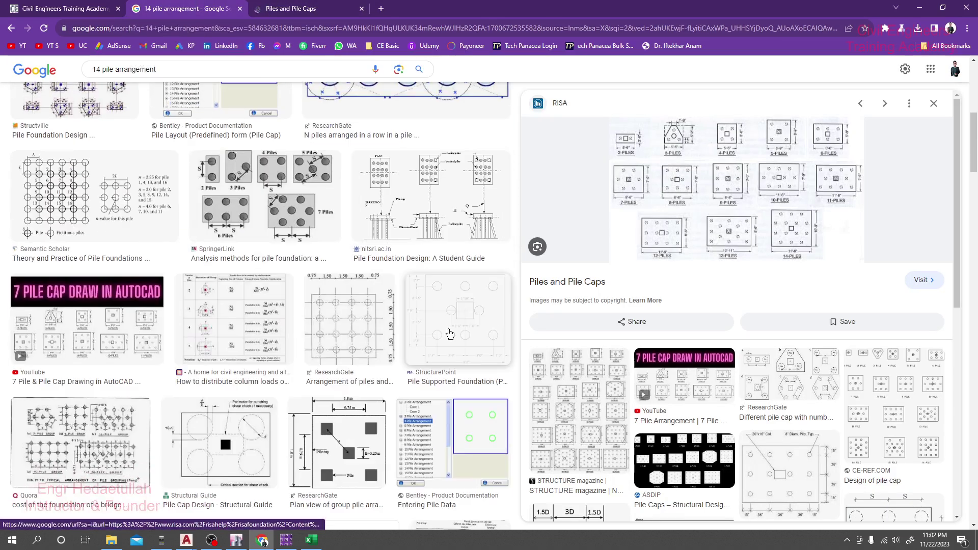
pyautogui.scroll(-7, 449, 333)
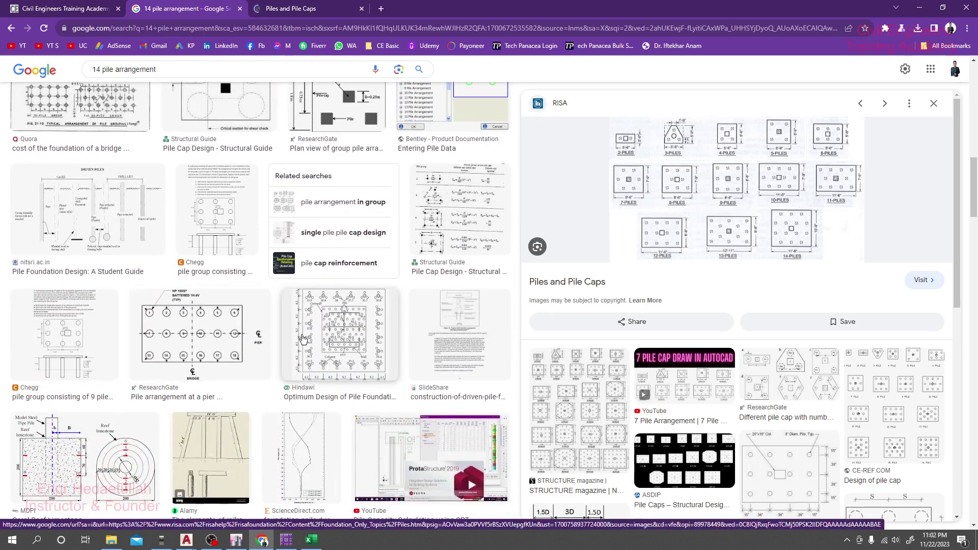
pyautogui.scroll(-9, 302, 339)
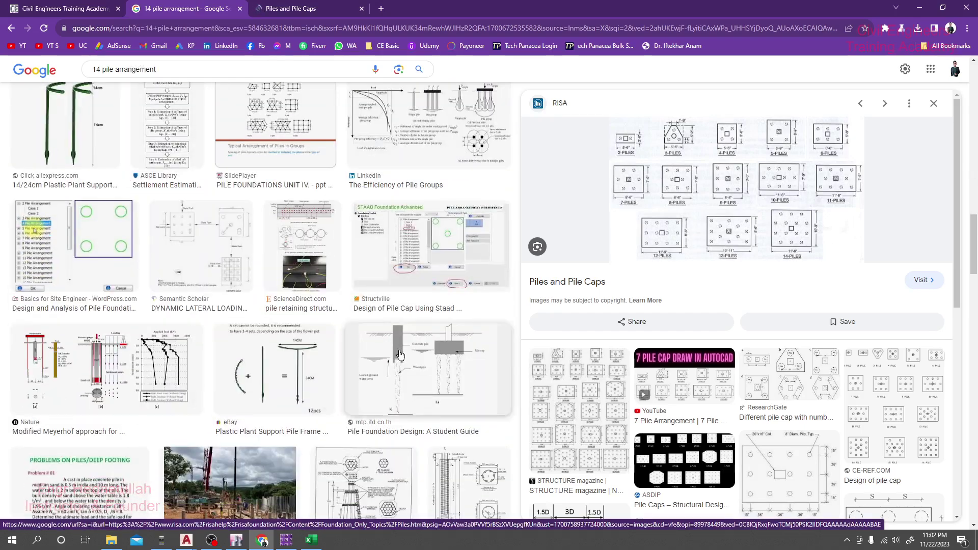
pyautogui.scroll(5, 400, 355)
pyautogui.scroll(-10, 785, 385)
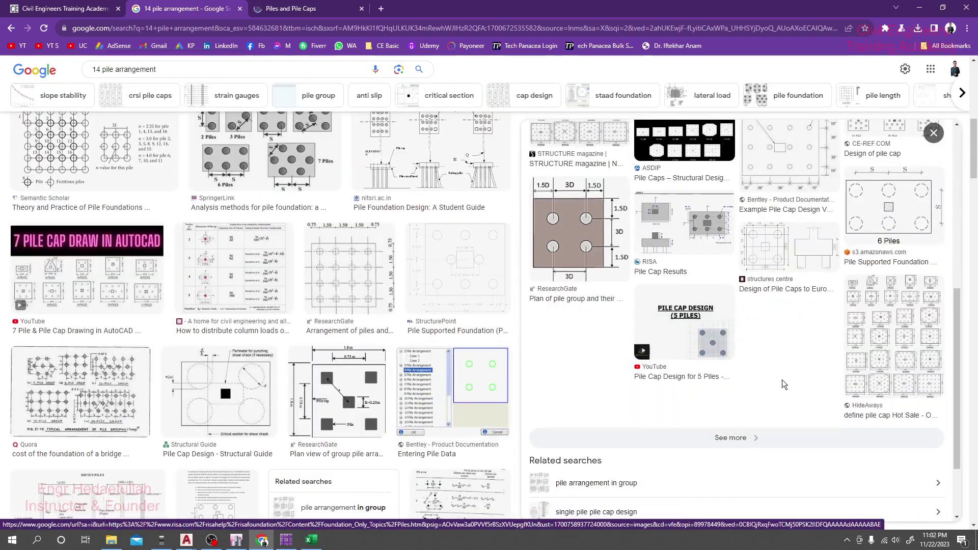
pyautogui.scroll(-3, 785, 385)
pyautogui.scroll(12, 684, 367)
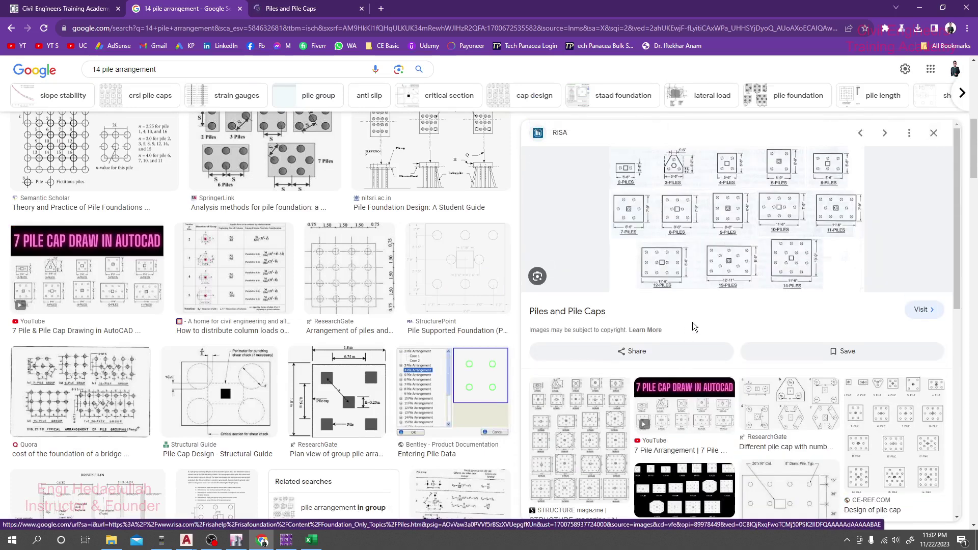
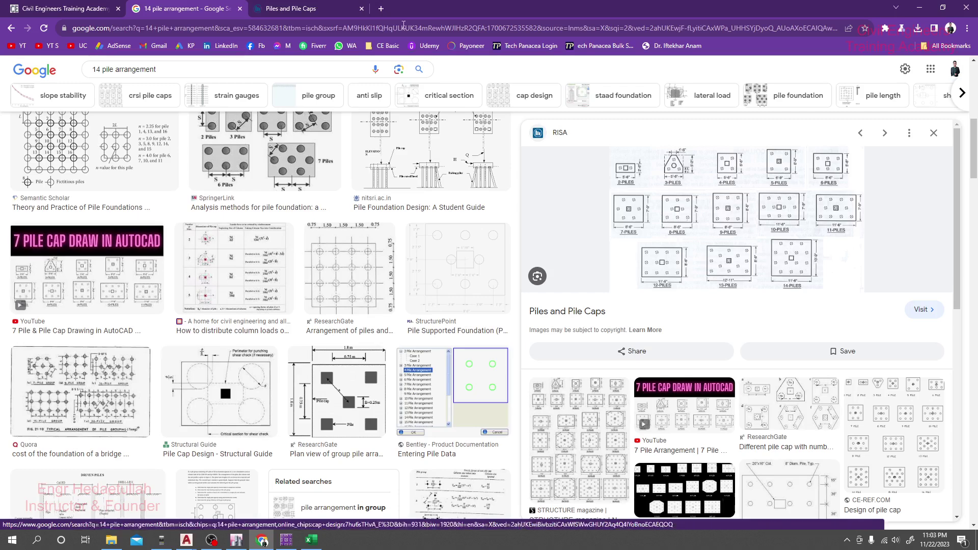
# Open the RISA "Piles and Pile Caps" page, find the CRSI pile layout figure, and view it enlarged in its own tab.
pyautogui.click(328, 5)
pyautogui.scroll(-20, 481, 338)
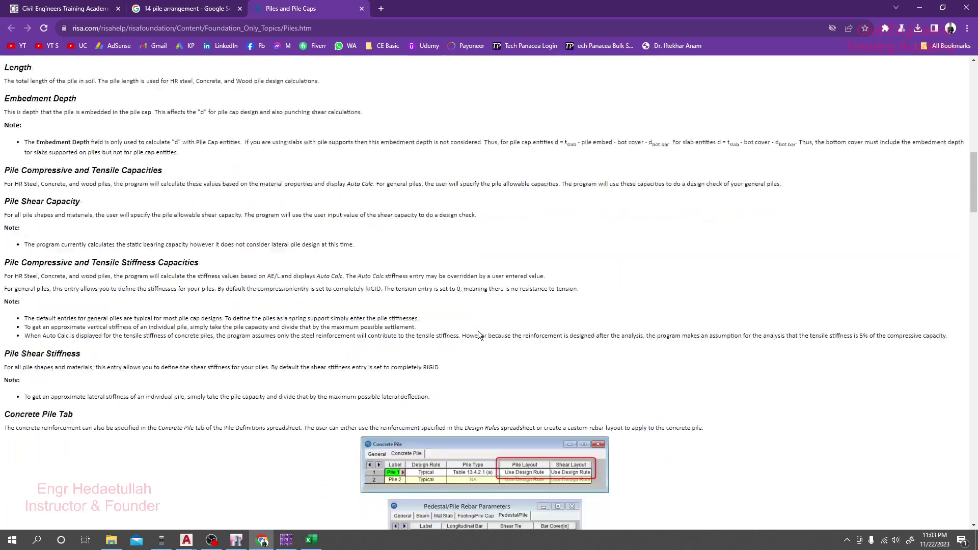
pyautogui.scroll(-4, 477, 321)
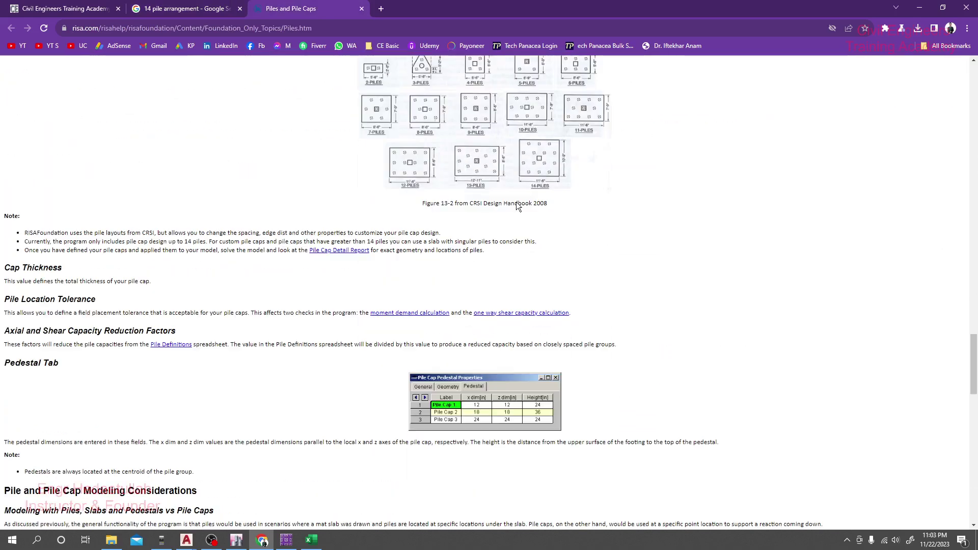
pyautogui.rightClick(530, 158)
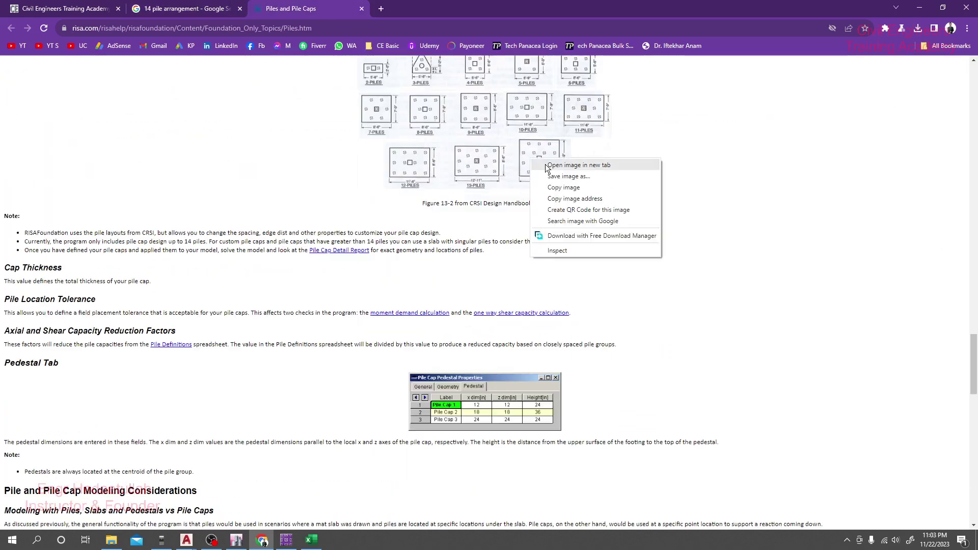
pyautogui.click(563, 163)
pyautogui.click(438, 9)
pyautogui.keyDown('ctrl'); pyautogui.scroll(5, 546, 340); pyautogui.keyUp('ctrl')
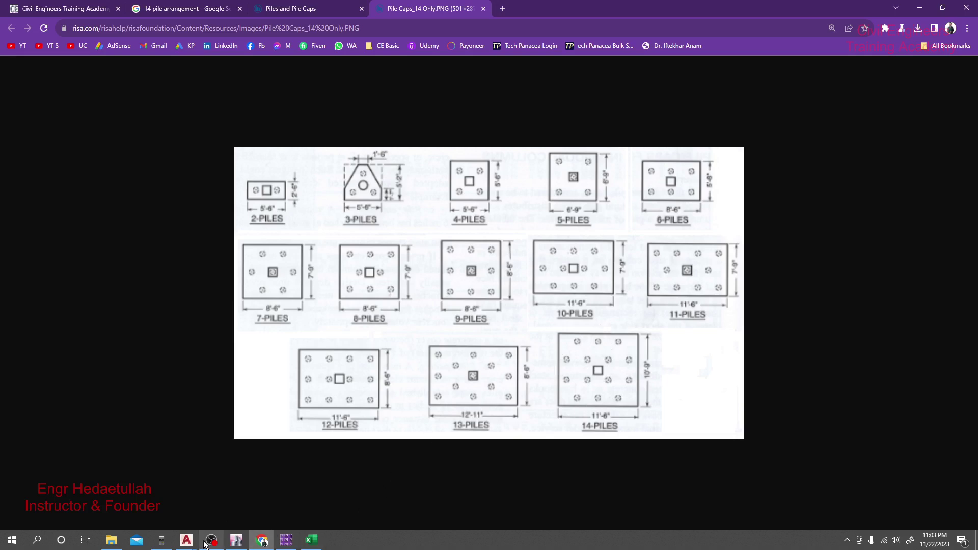
# Switch to the PILE FOUNDATION LAYOUT WITH DESIGN drawing in AutoCAD and deselect the cap's two upper pile circles.
pyautogui.click(186, 540)
pyautogui.click(232, 502)
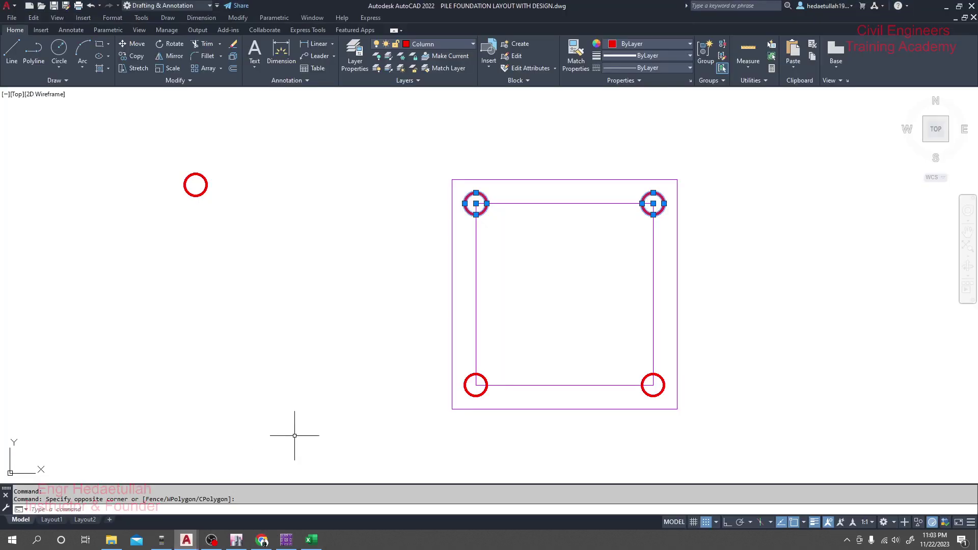
pyautogui.scroll(-5, 479, 309)
pyautogui.moveTo(515, 354); pyautogui.dragTo(423, 316, button='middle')
pyautogui.scroll(-1, 424, 316)
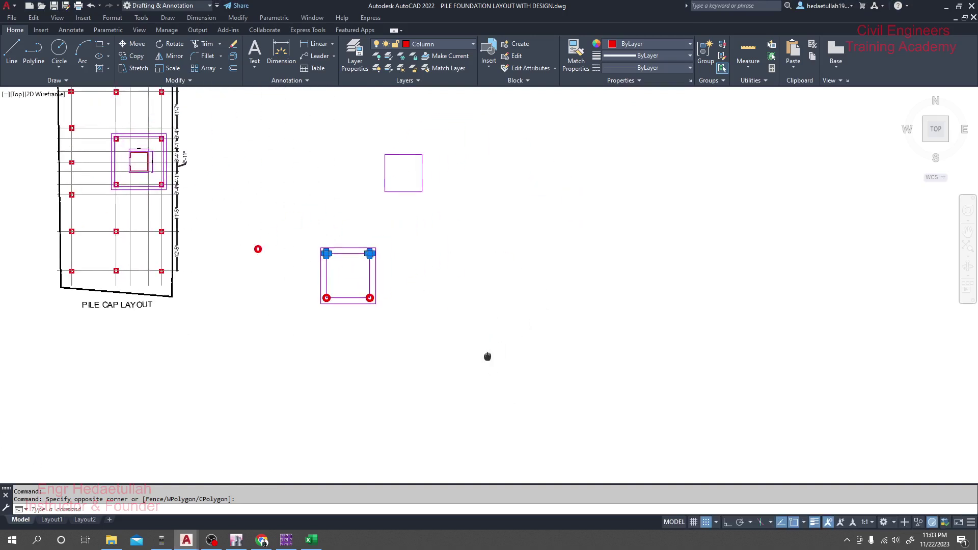
pyautogui.scroll(1, 361, 280)
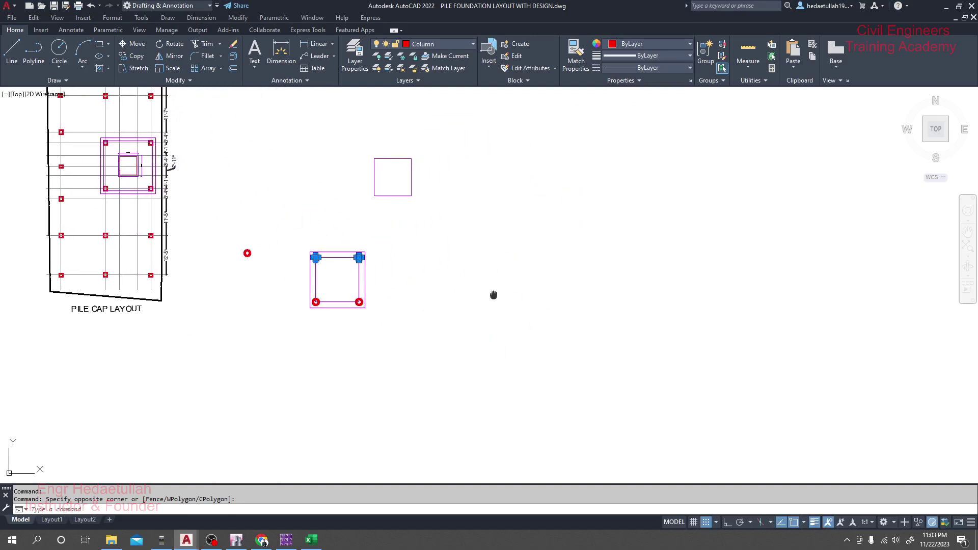
pyautogui.moveTo(493, 295); pyautogui.dragTo(457, 297, button='middle')
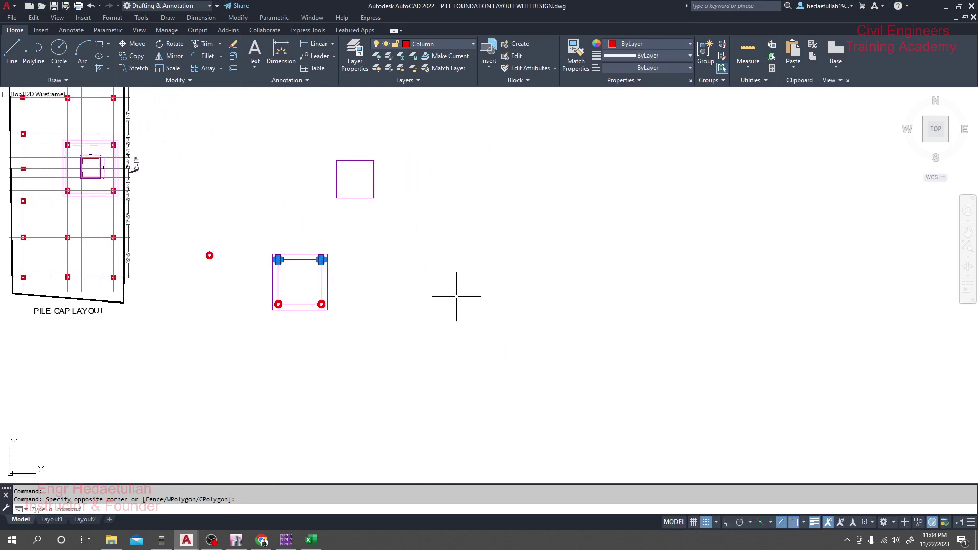
pyautogui.moveTo(457, 296)
pyautogui.mouseDown(button='middle')
pyautogui.moveTo(432, 295)
pyautogui.moveTo(438, 277)
pyautogui.mouseUp(button='middle')
pyautogui.press('Escape')
pyautogui.press('Escape')
pyautogui.scroll(2, 400, 277)
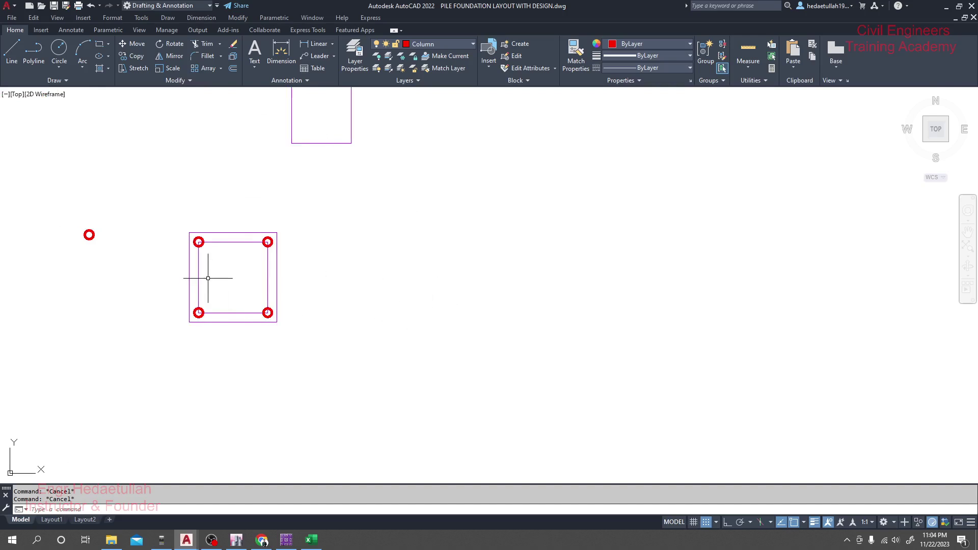
# Switch to Chrome to check the 14-PILES layout in the pile cap figure, and return to the foundation layout drawing in AutoCAD.
pyautogui.click(262, 540)
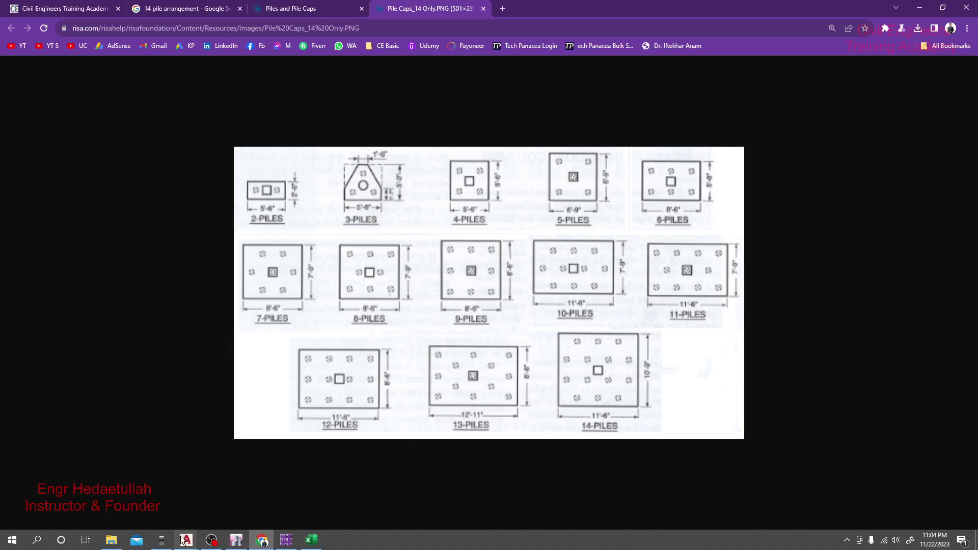
pyautogui.moveTo(185, 542)
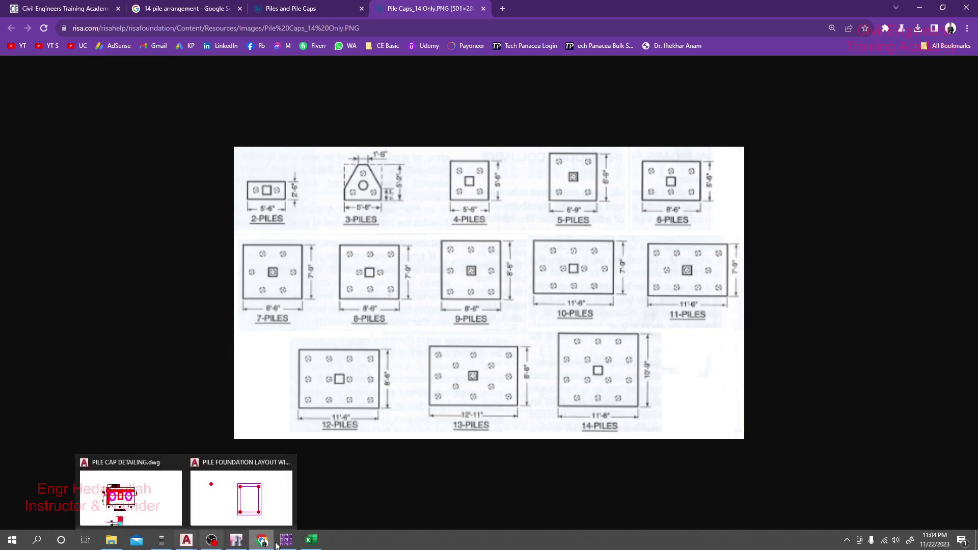
pyautogui.moveTo(287, 545)
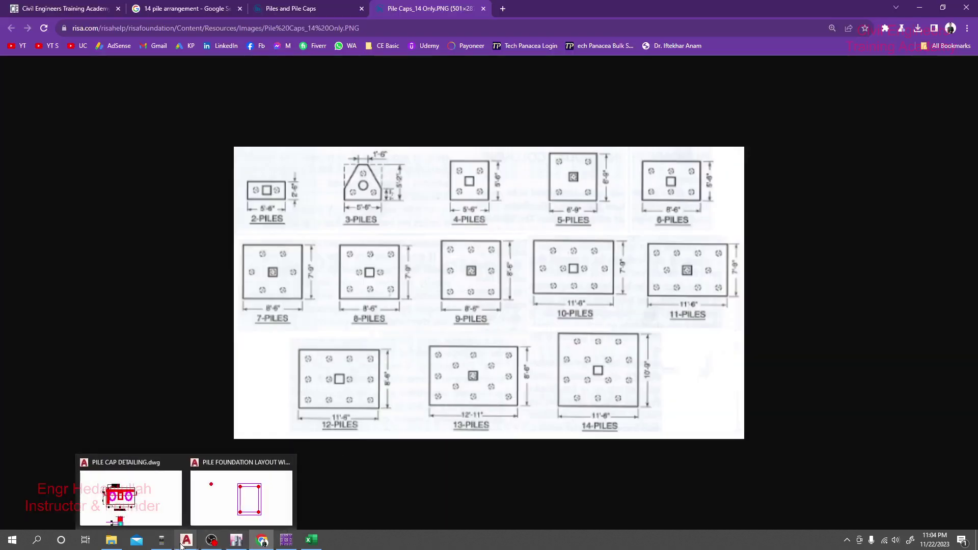
pyautogui.click(240, 494)
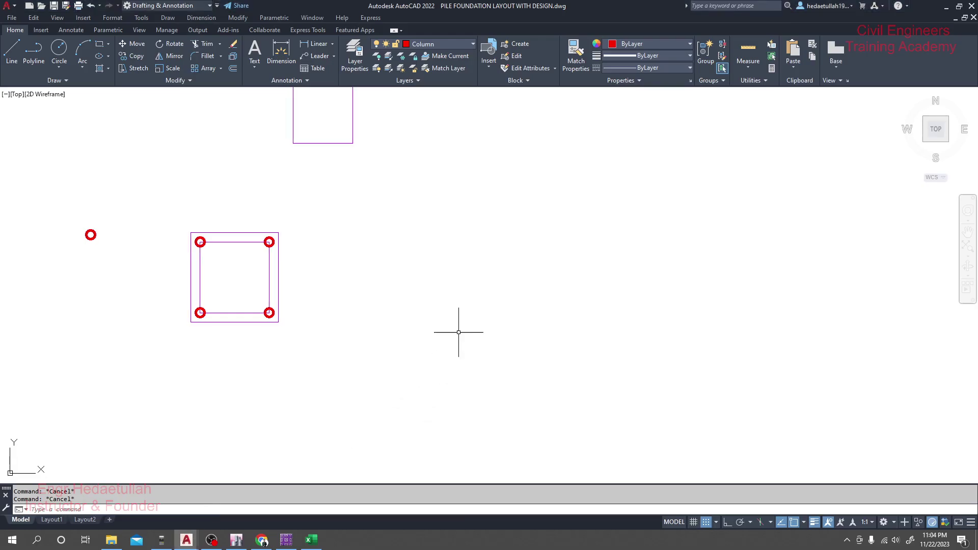
# Copy the loose pile circle by its centre into the empty area to the right of the square pile cap.
pyautogui.scroll(-2, 458, 330)
pyautogui.moveTo(458, 323); pyautogui.dragTo(447, 316, button='middle')
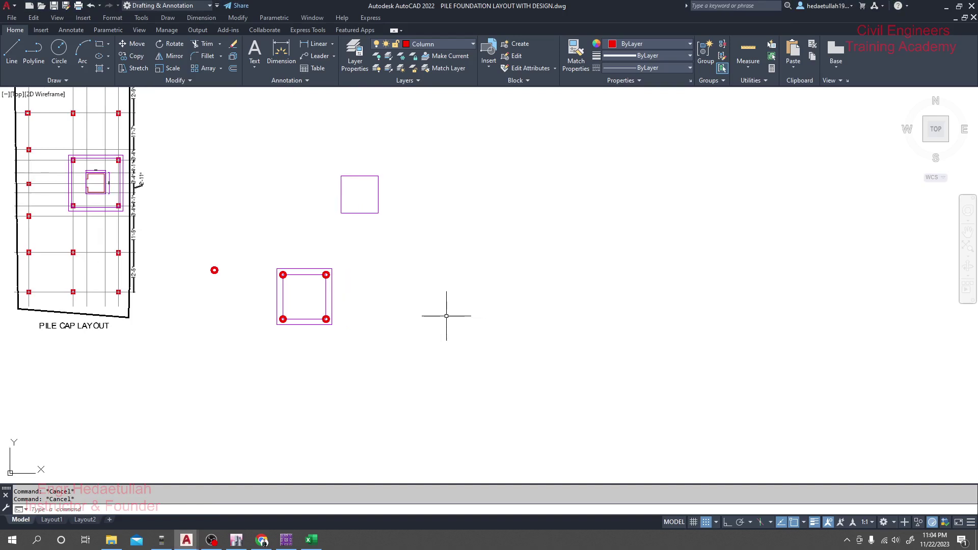
pyautogui.moveTo(506, 327); pyautogui.dragTo(496, 332, button='middle')
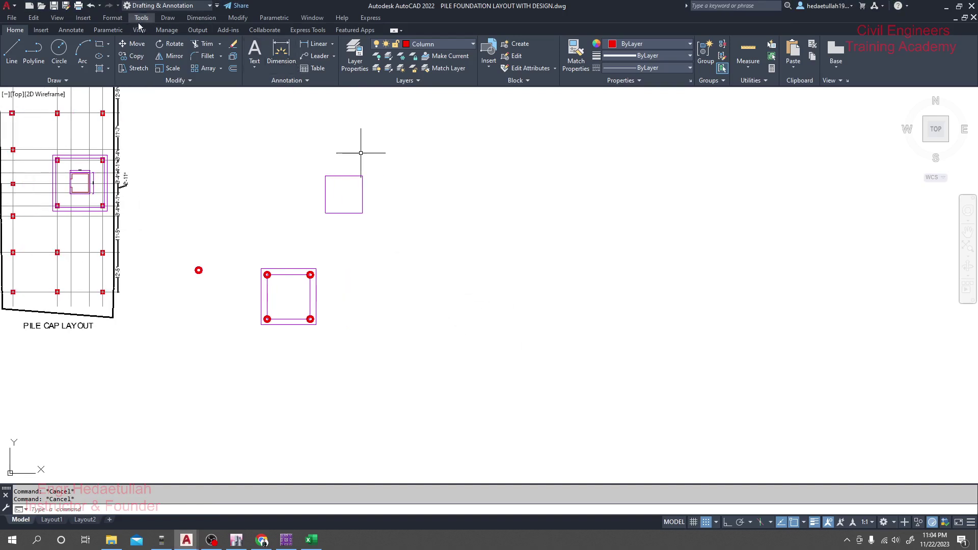
pyautogui.click(200, 270)
pyautogui.scroll(4, 200, 270)
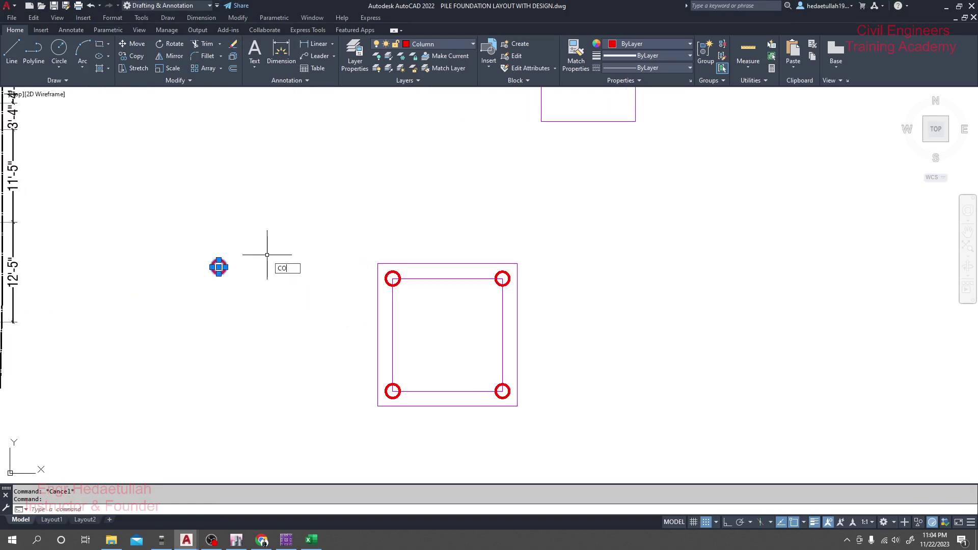
pyautogui.press('Return')
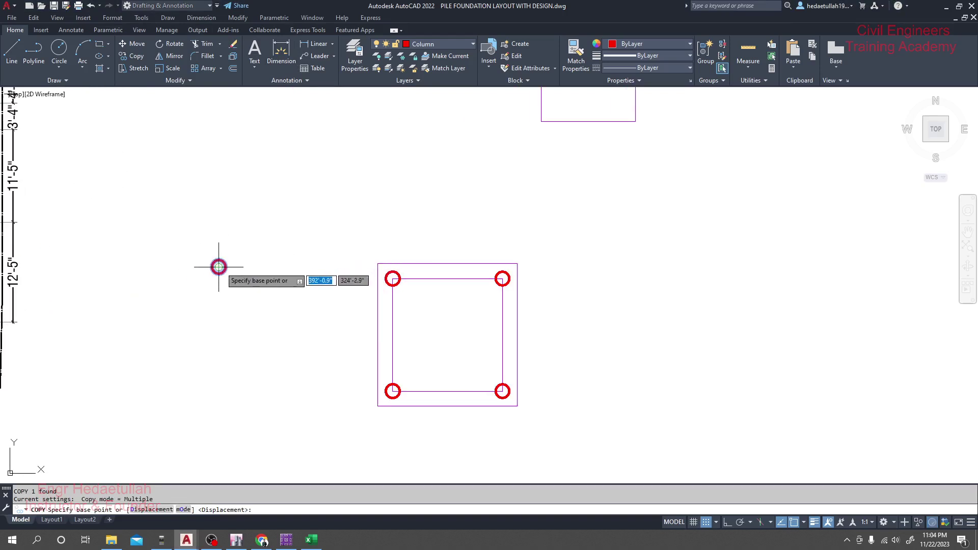
pyautogui.click(219, 267)
pyautogui.moveTo(618, 285); pyautogui.dragTo(295, 288, button='middle')
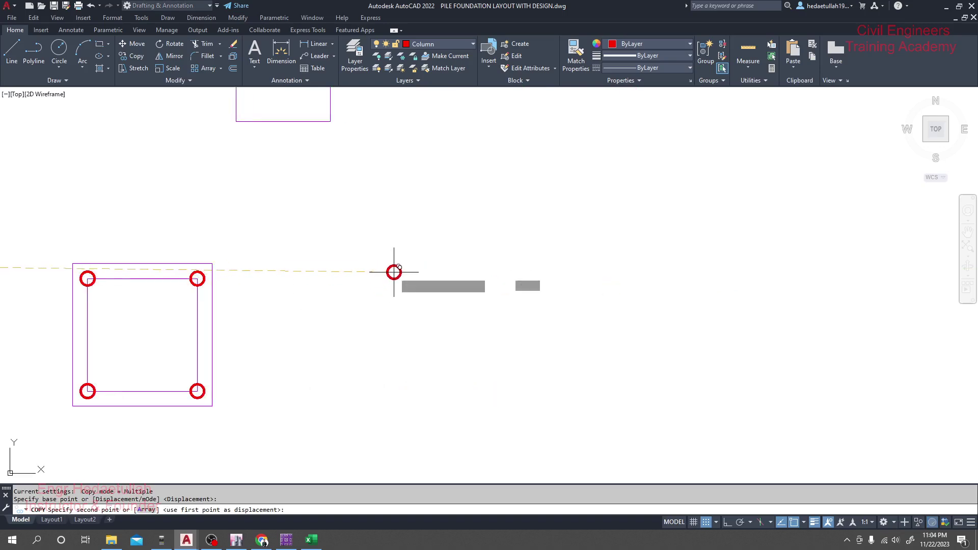
pyautogui.click(394, 272)
pyautogui.press('Return')
# Check the pile spacing values in the Design Parameters workbook in Excel and return to the foundation layout drawing in AutoCAD.
pyautogui.click(311, 539)
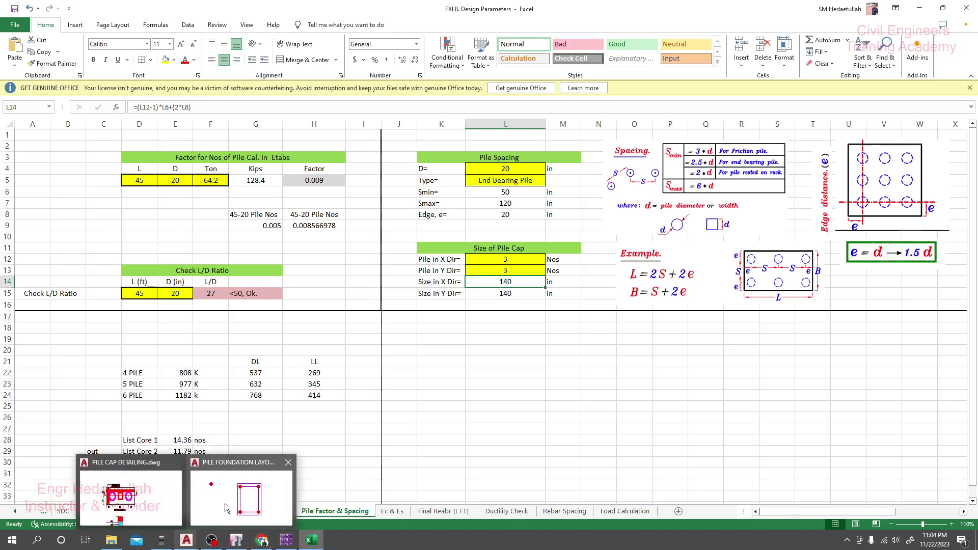
pyautogui.click(240, 492)
pyautogui.scroll(2, 400, 257)
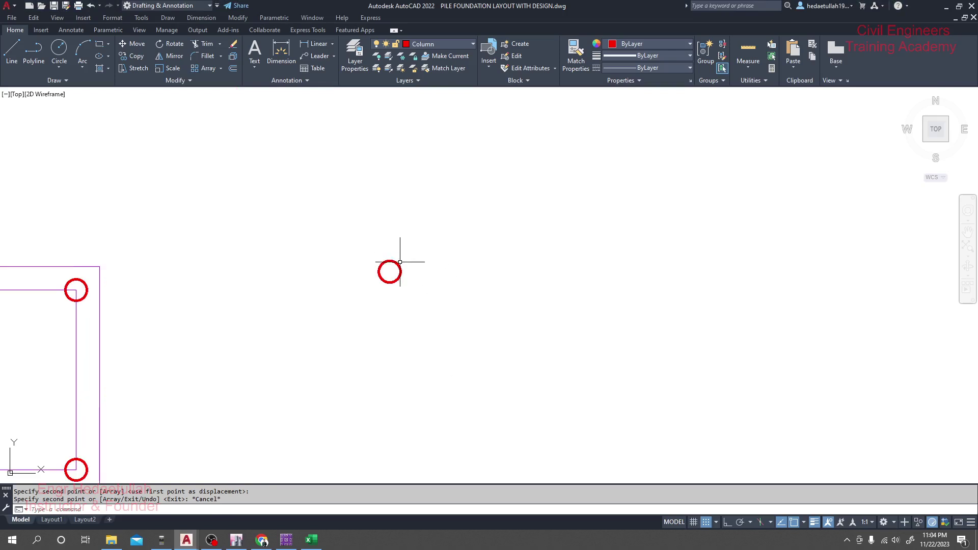
# Copy the newly placed pile circle by its centre 50 in horizontally to the right with Ortho turned on.
pyautogui.click(396, 263)
pyautogui.write('c')
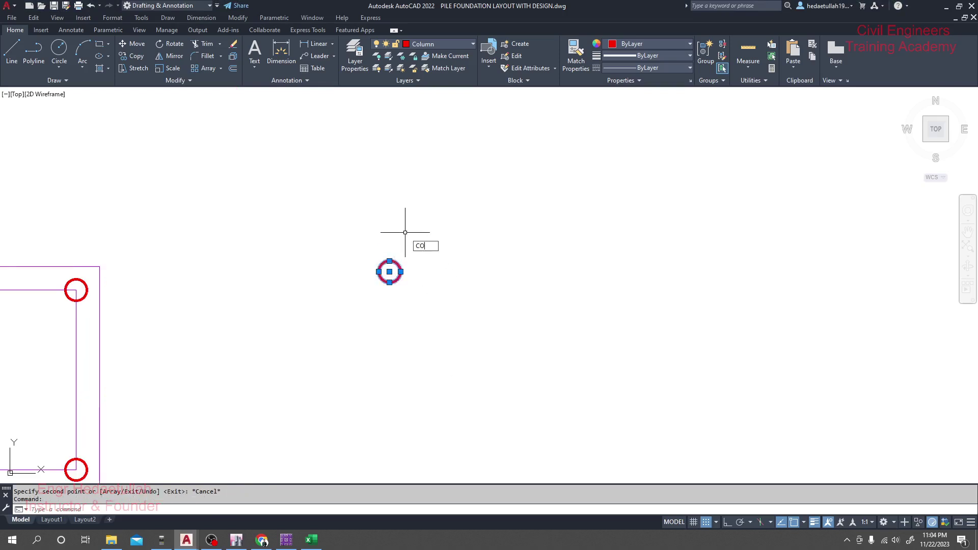
pyautogui.write('o')
pyautogui.press('Return')
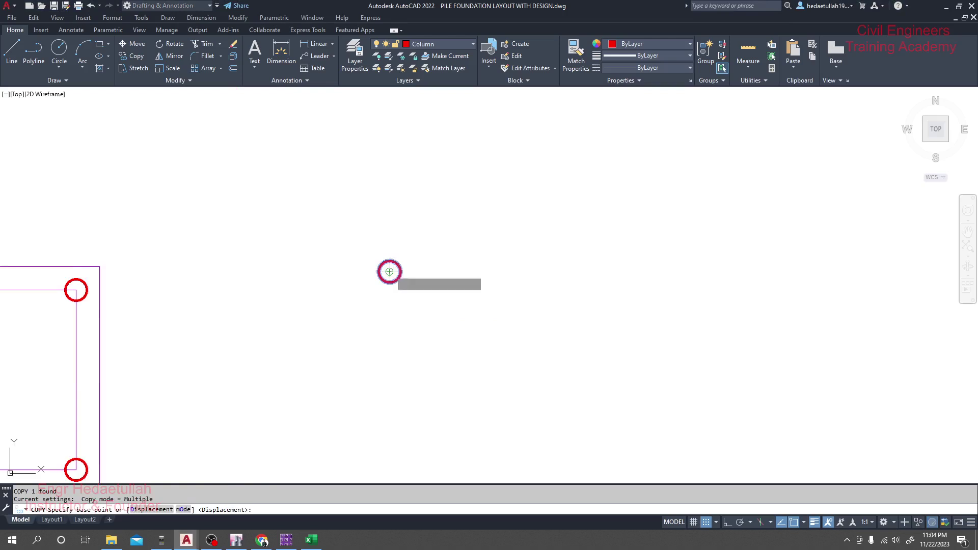
pyautogui.click(390, 272)
pyautogui.click(727, 524)
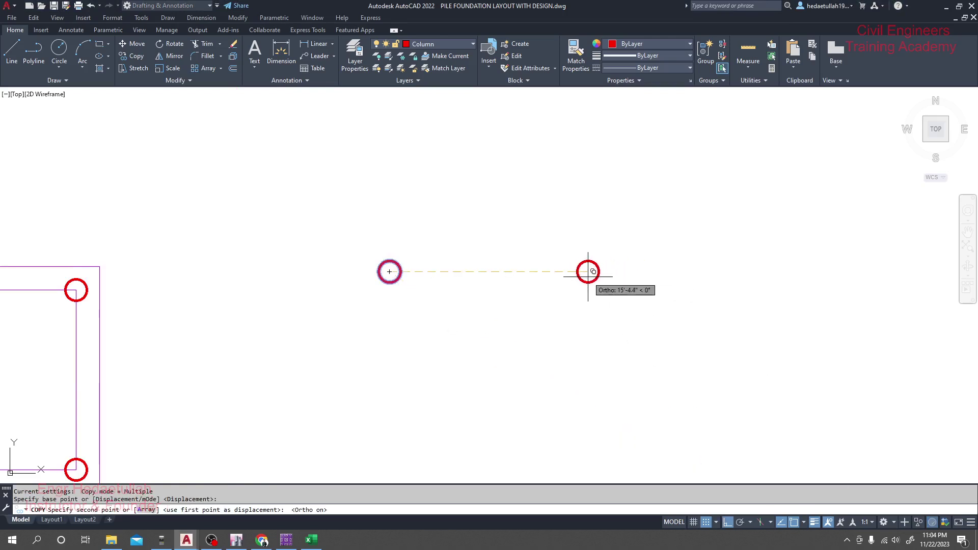
pyautogui.write('50')
pyautogui.press('Return')
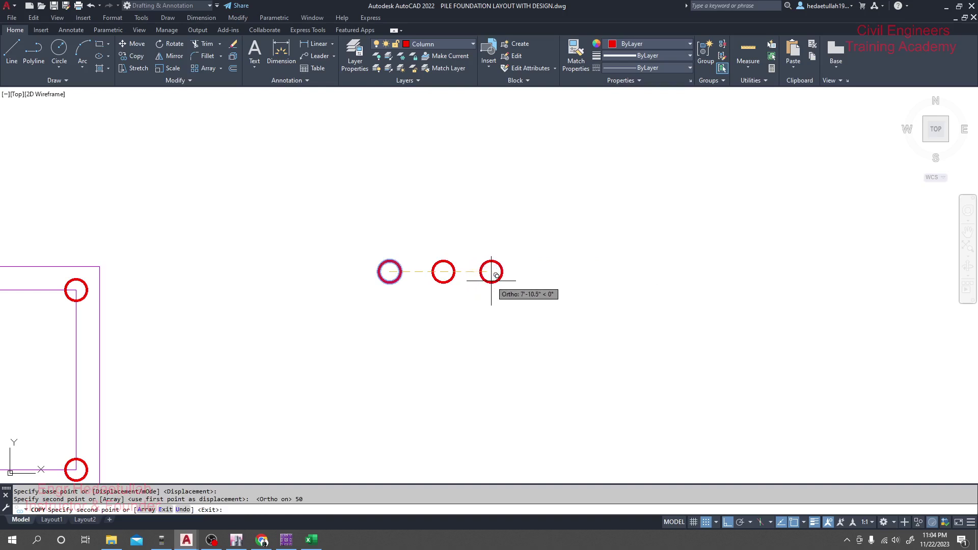
pyautogui.write('10')
pyautogui.press('Return')
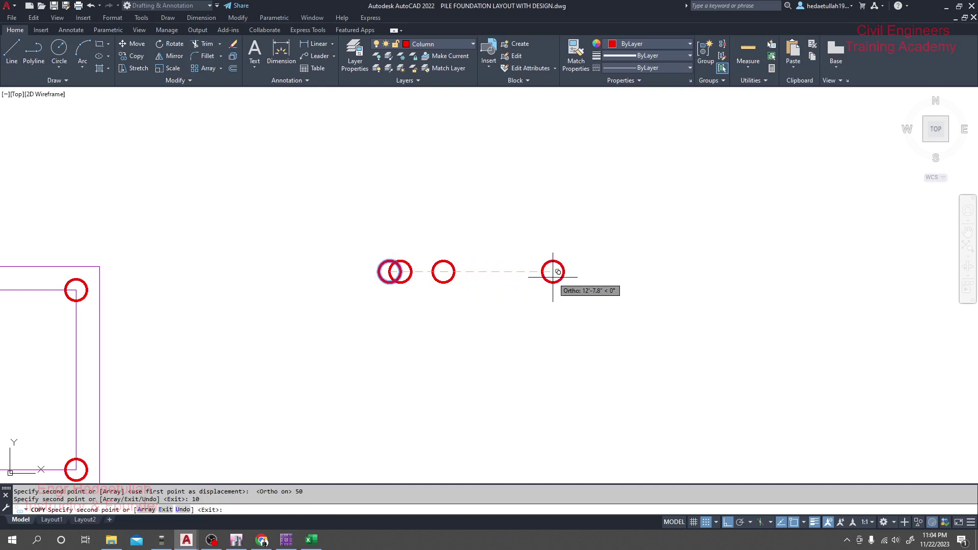
pyautogui.hotkey('ctrl', 'z')
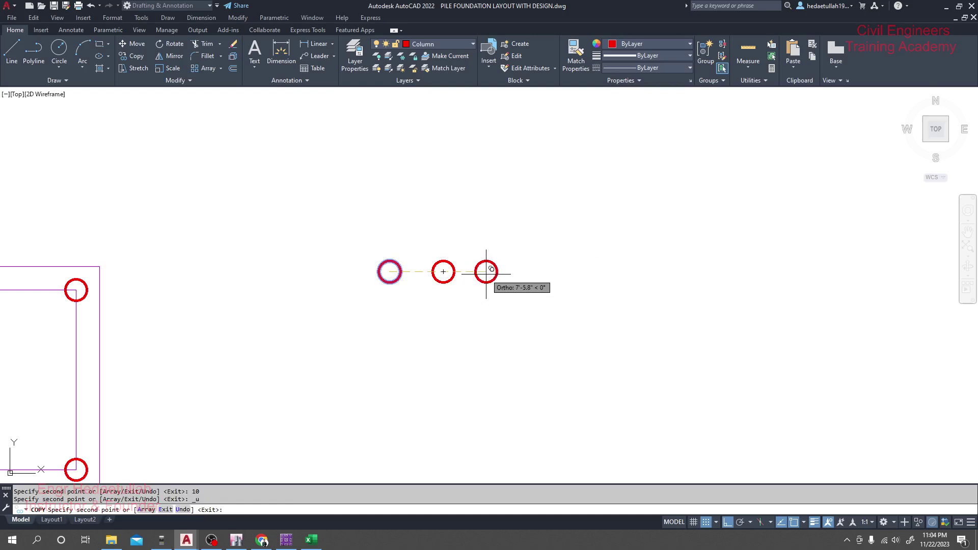
# Place two more copies of the pile circle 100 in and 150 in to the right, completing a row of four.
pyautogui.write('100')
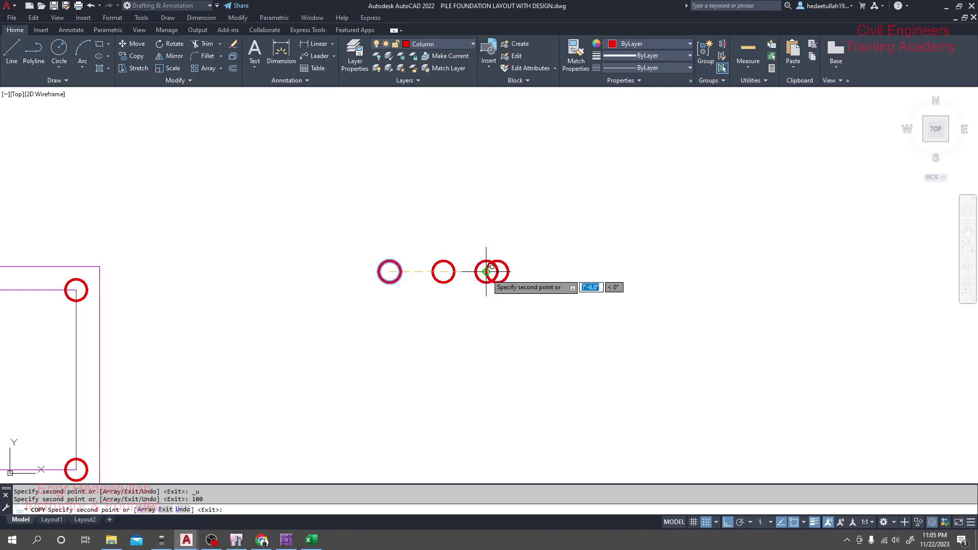
pyautogui.press('Return')
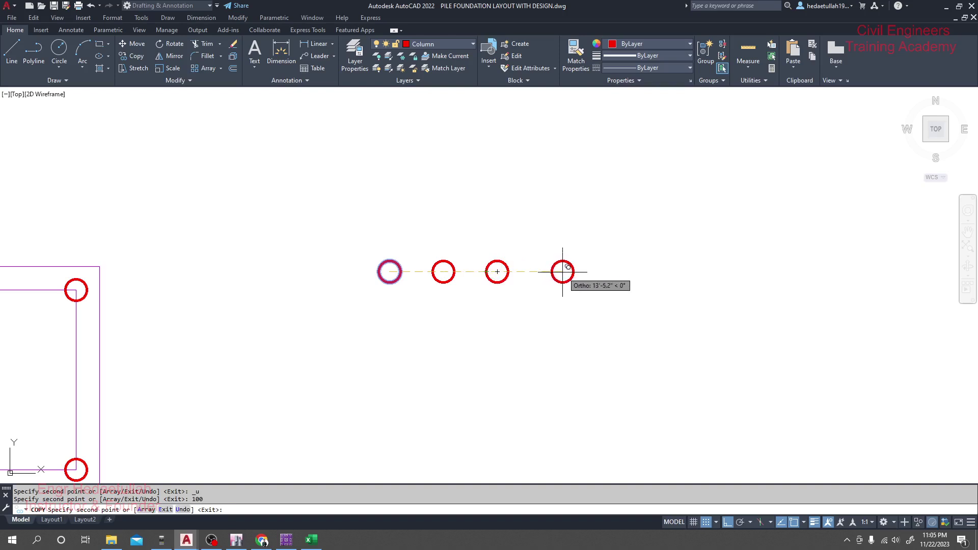
pyautogui.write('150')
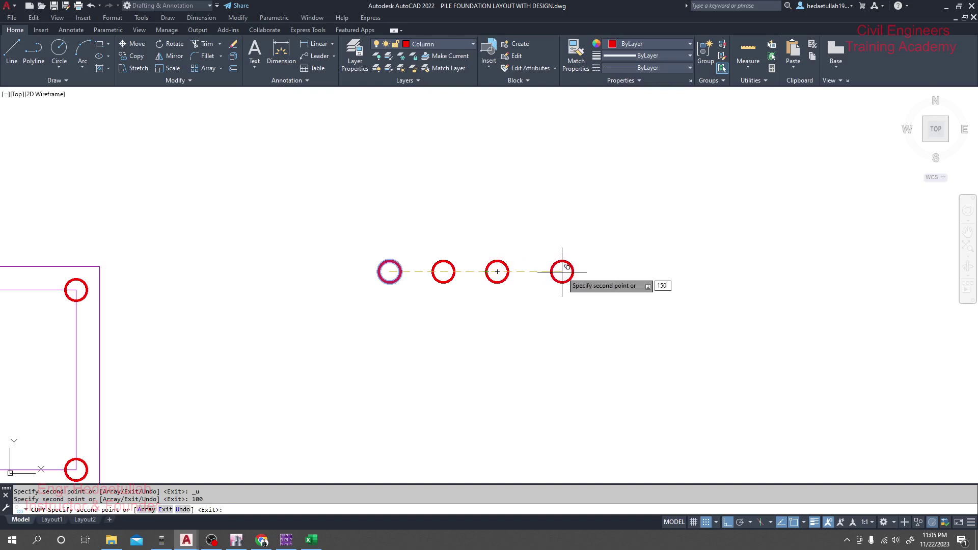
pyautogui.press('Return')
pyautogui.press('Escape')
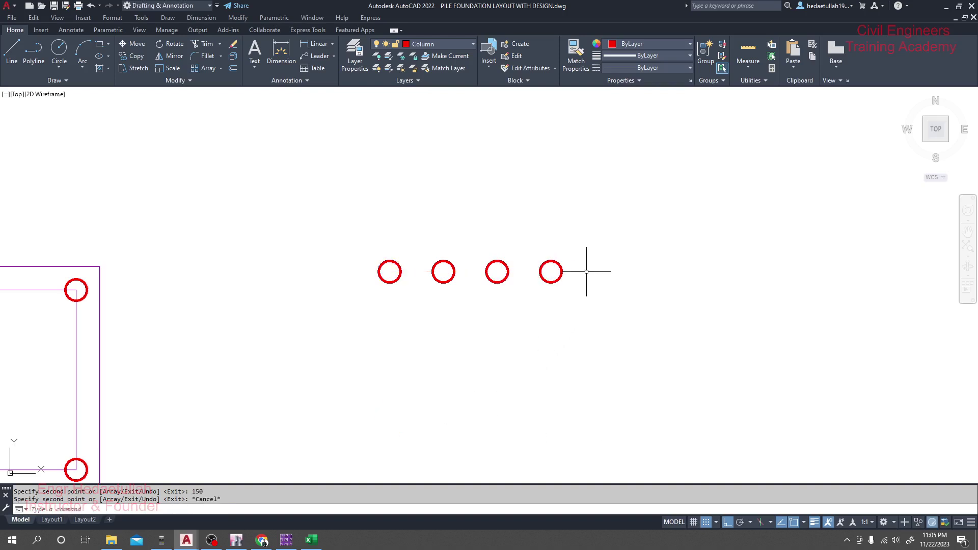
# Copy the row of four pile circles 50 in straight down, using the leftmost circle's centre as base point.
pyautogui.moveTo(586, 272)
pyautogui.mouseDown()
pyautogui.moveTo(354, 267)
pyautogui.moveTo(436, 218)
pyautogui.moveTo(567, 212)
pyautogui.moveTo(584, 244)
pyautogui.mouseUp()
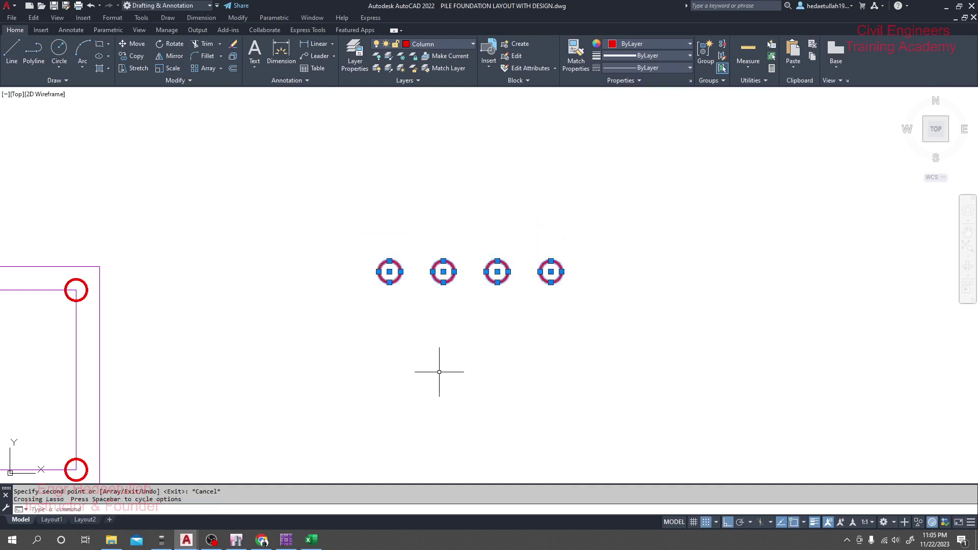
pyautogui.press('Return')
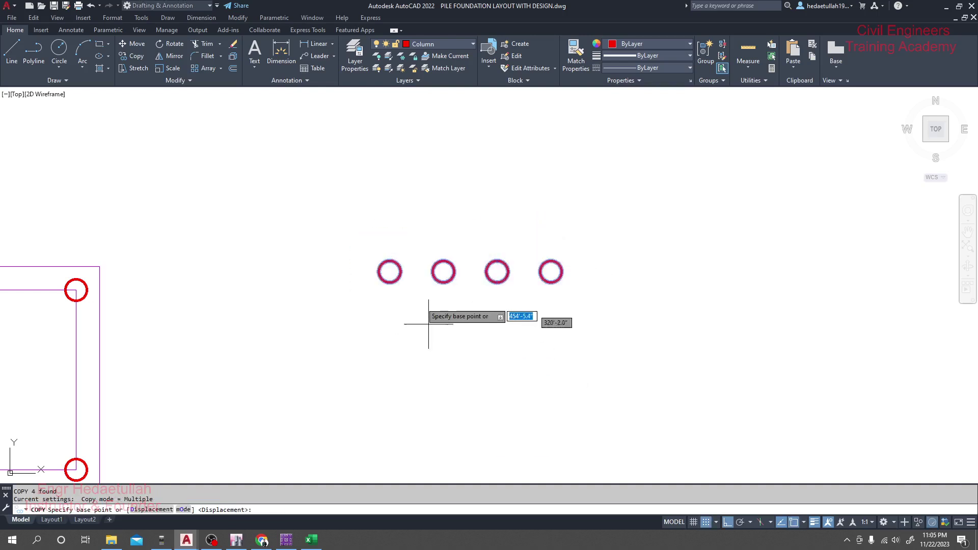
pyautogui.click(389, 272)
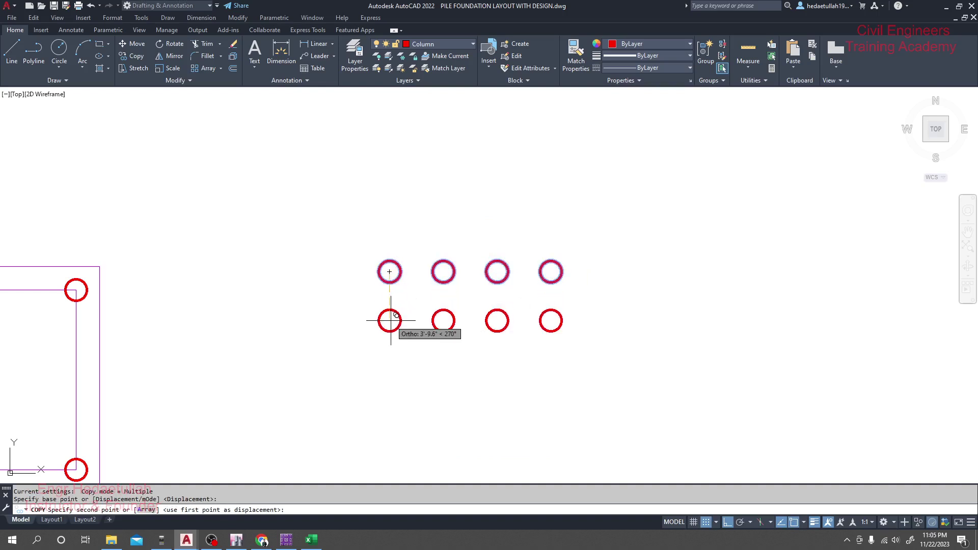
pyautogui.write('50')
pyautogui.press('Return')
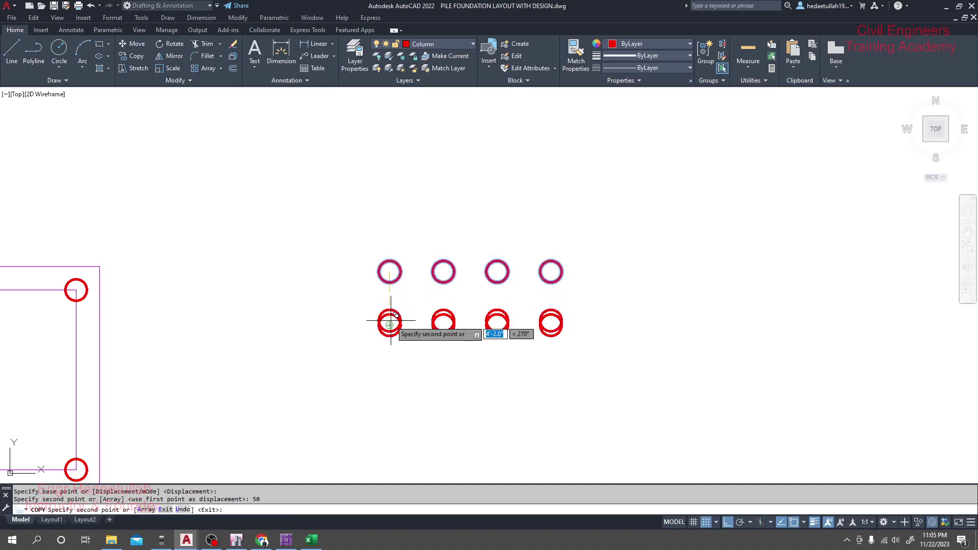